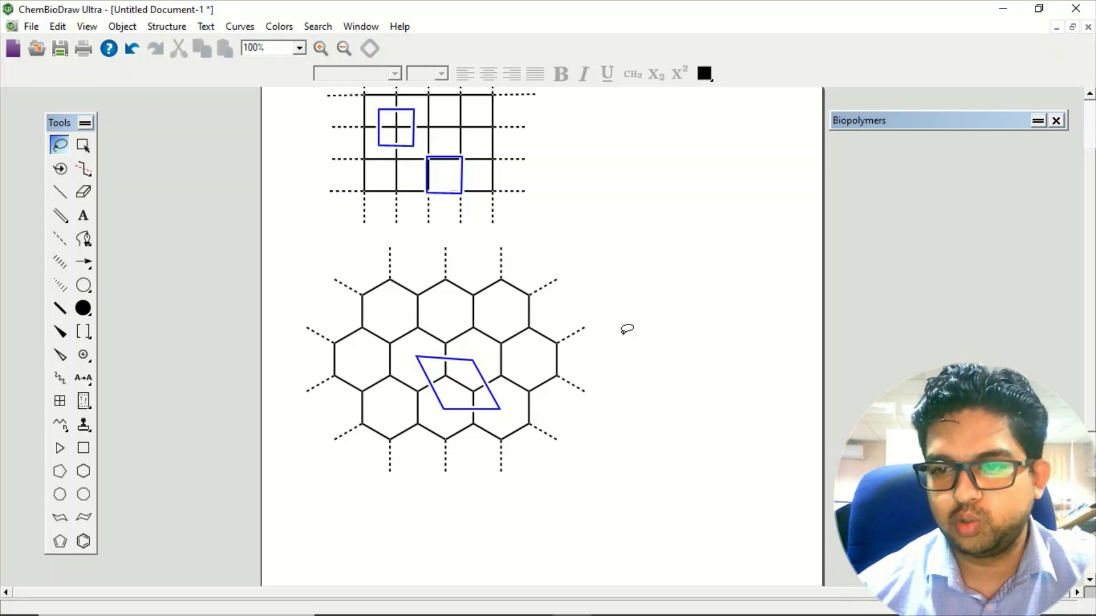
Step: Switch to Materials Studio and create a new 3D Atomistic document in the test folder
{"action": "left_click", "coordinate": [1003, 8]}
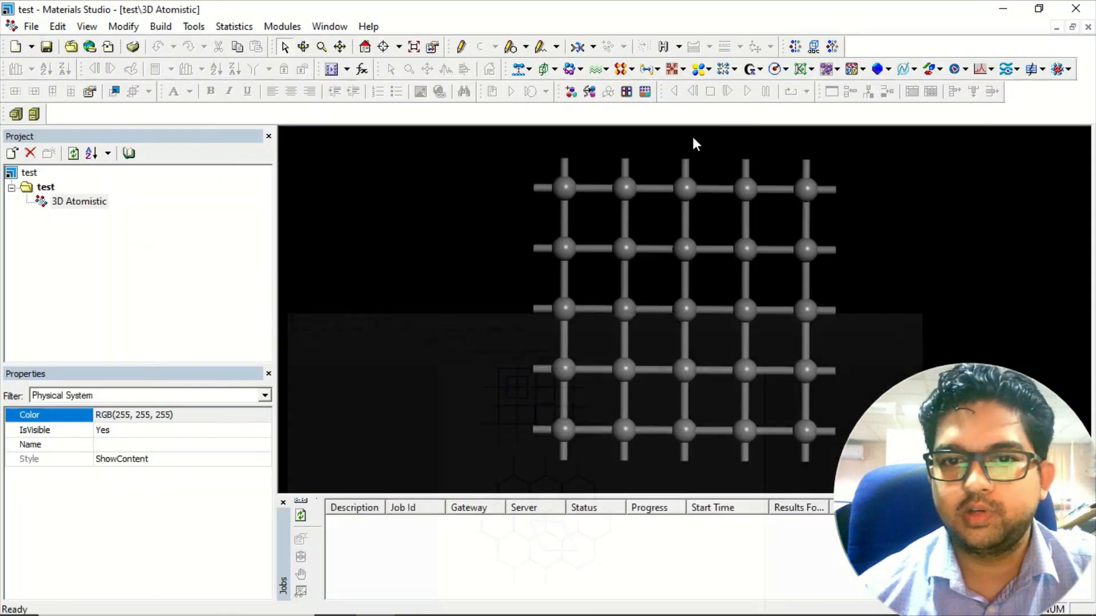
{"action": "right_click", "coordinate": [44, 186]}
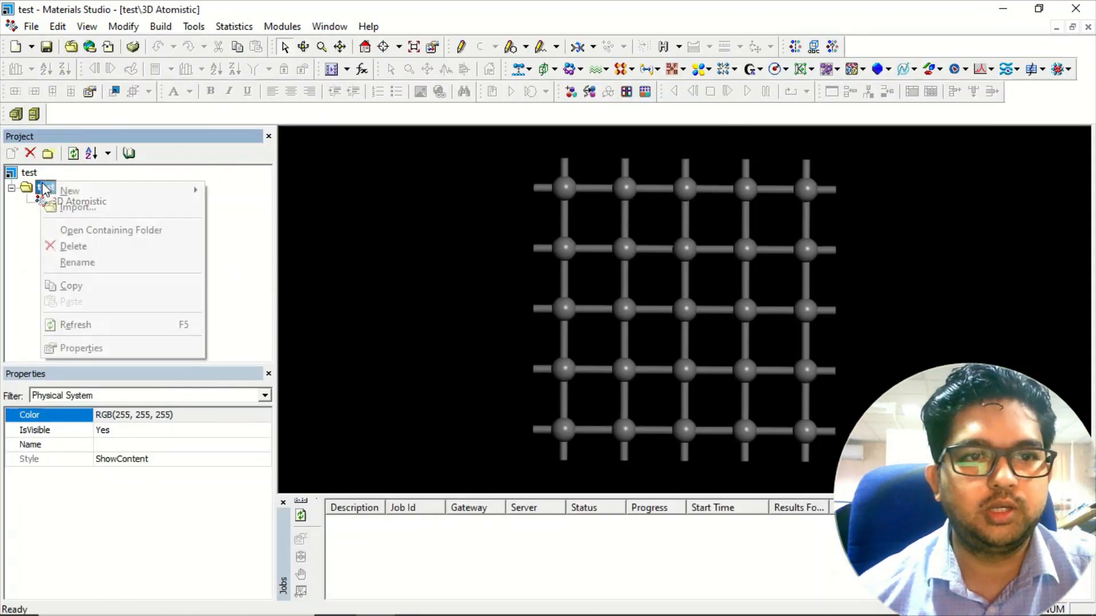
{"action": "mouse_move", "coordinate": [134, 191]}
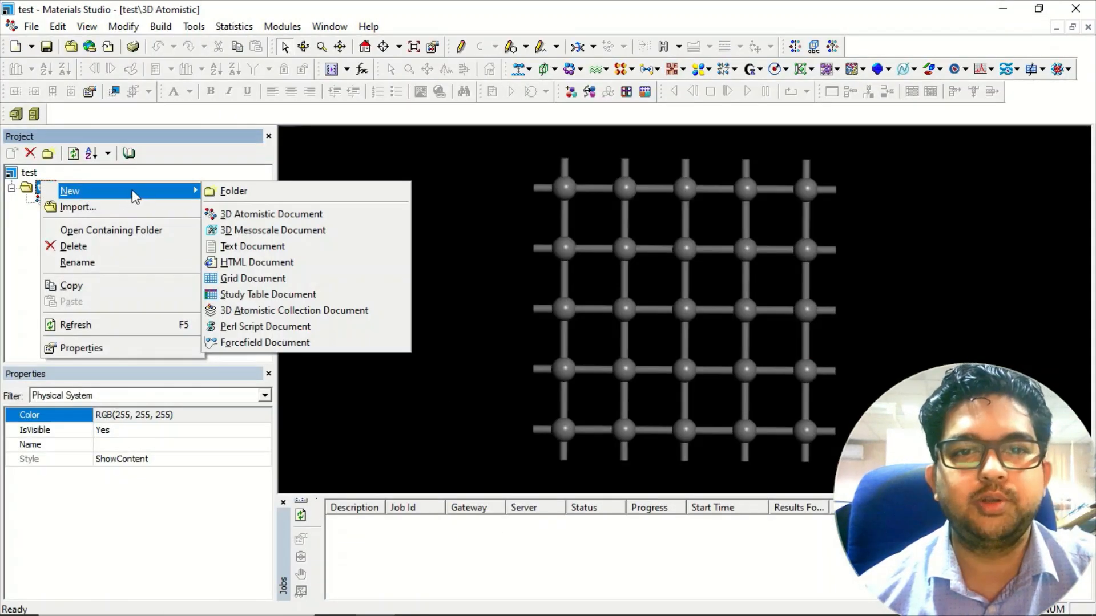
{"action": "left_click", "coordinate": [247, 214]}
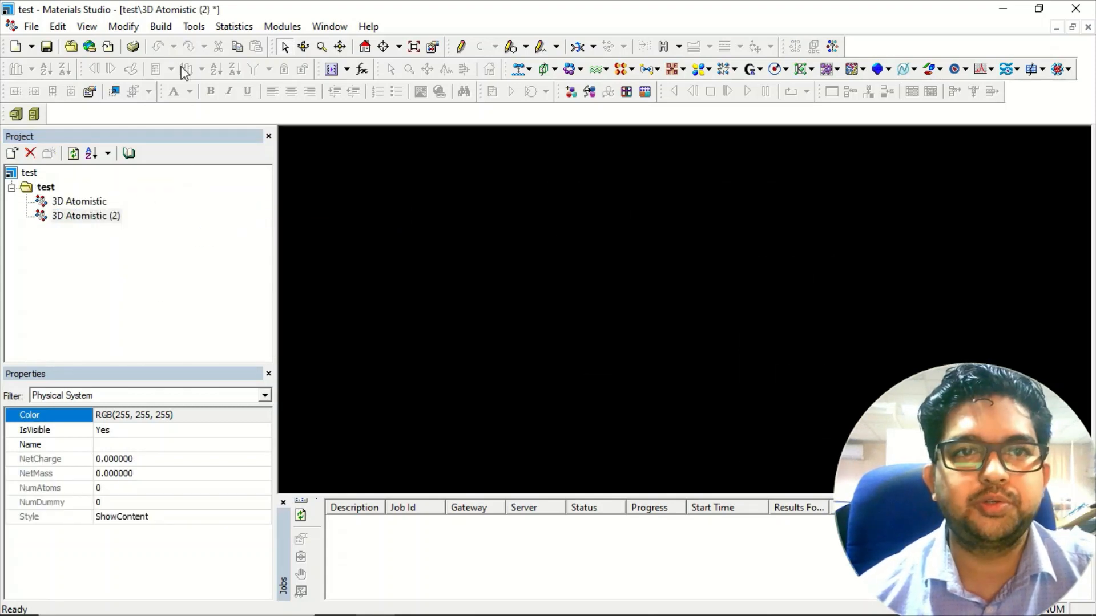
Step: Open the crystal builder for the empty document and keep the space group at P1 after checking the available groups
{"action": "left_click", "coordinate": [159, 28]}
{"action": "mouse_move", "coordinate": [209, 138]}
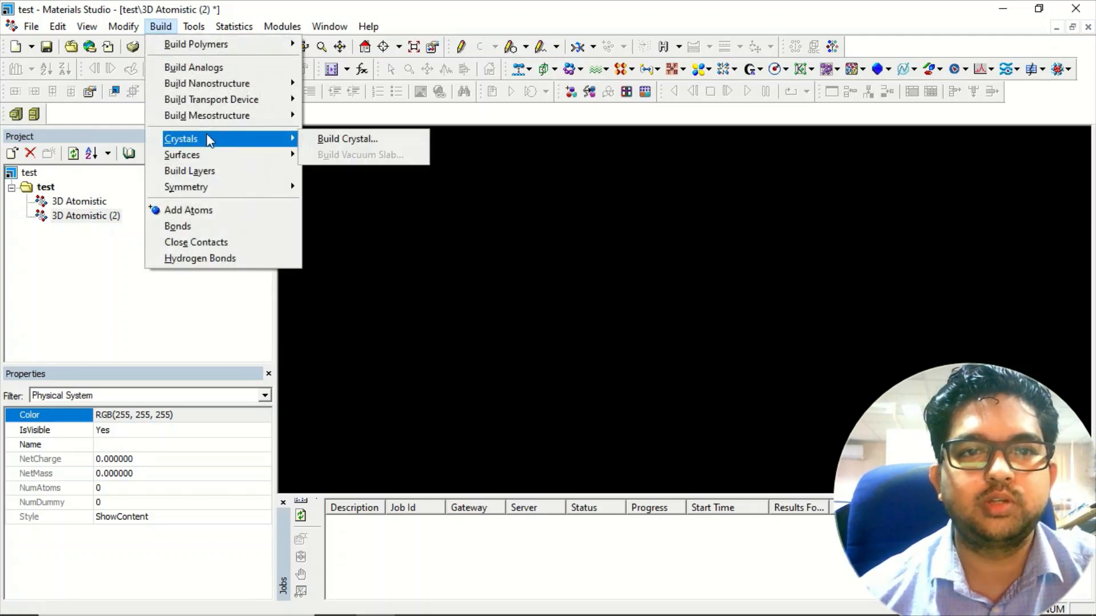
{"action": "left_click", "coordinate": [354, 136]}
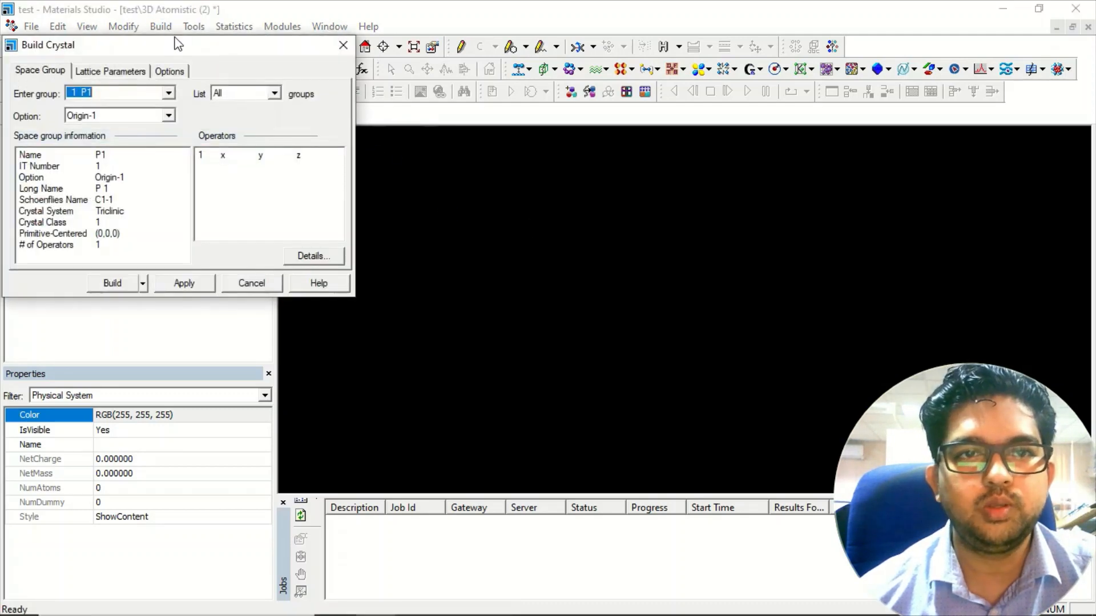
{"action": "left_click_drag", "start_coordinate": [177, 51], "coordinate": [467, 83]}
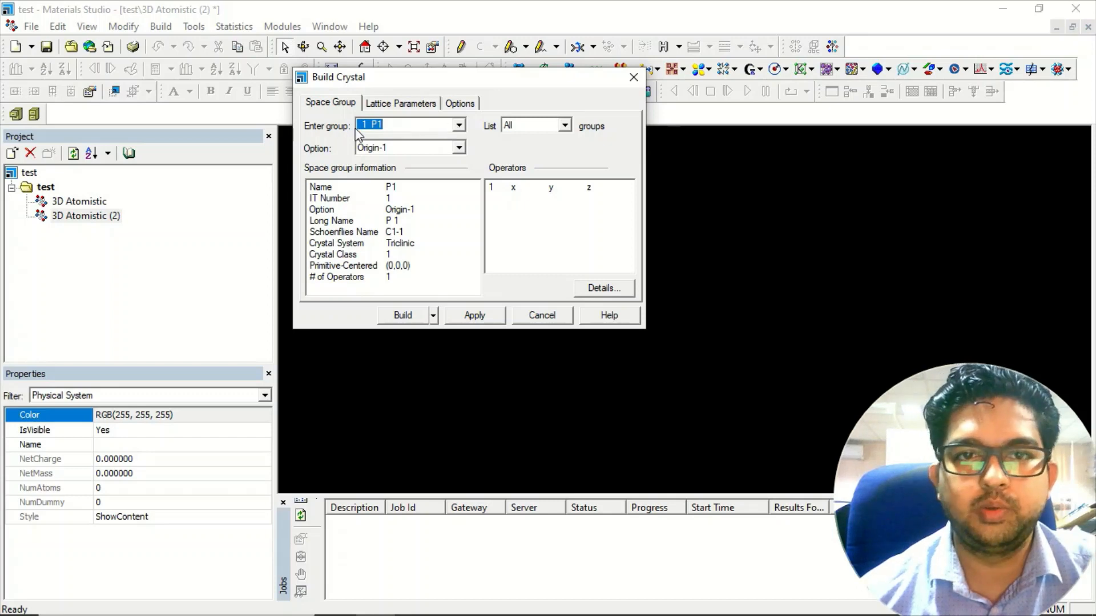
{"action": "left_click", "coordinate": [467, 128]}
{"action": "mouse_move", "coordinate": [461, 157]}
{"action": "left_mouse_down"}
{"action": "mouse_move", "coordinate": [465, 188]}
{"action": "mouse_move", "coordinate": [462, 170]}
{"action": "left_mouse_up"}
{"action": "left_click", "coordinate": [494, 151]}
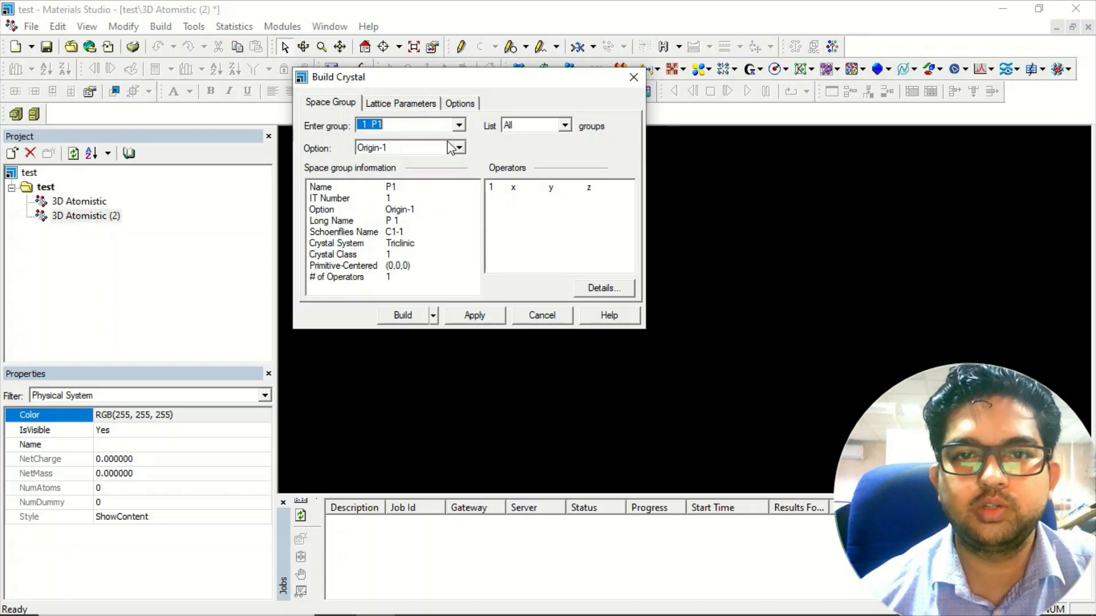
Step: Set the crystal's lattice lengths to a = 3.21, b = 3.21 and c = 15 Å
{"action": "left_click", "coordinate": [391, 105]}
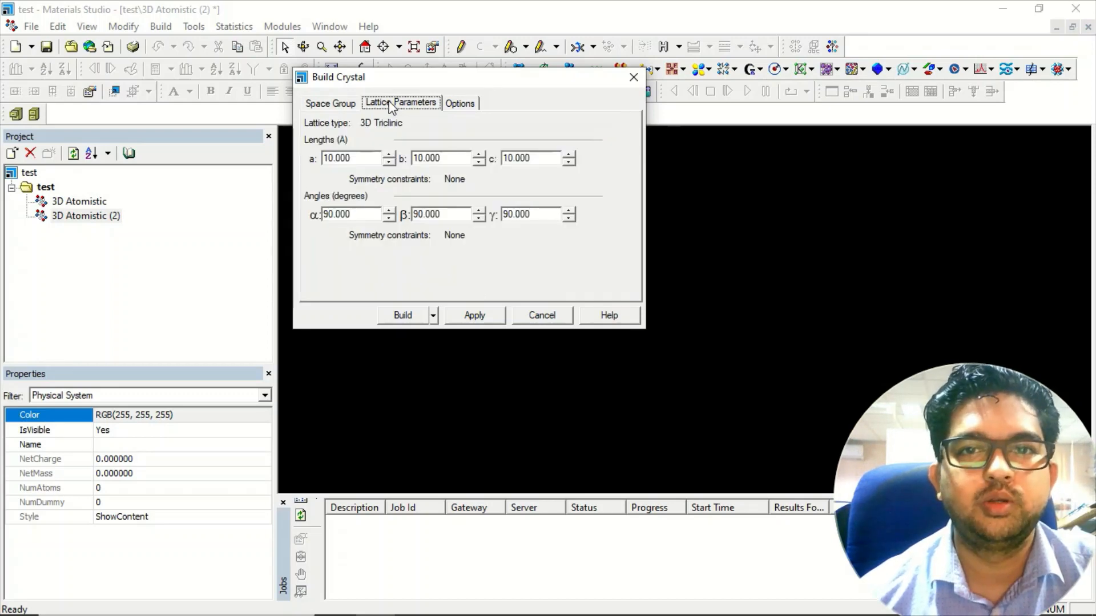
{"action": "double_click", "coordinate": [365, 158]}
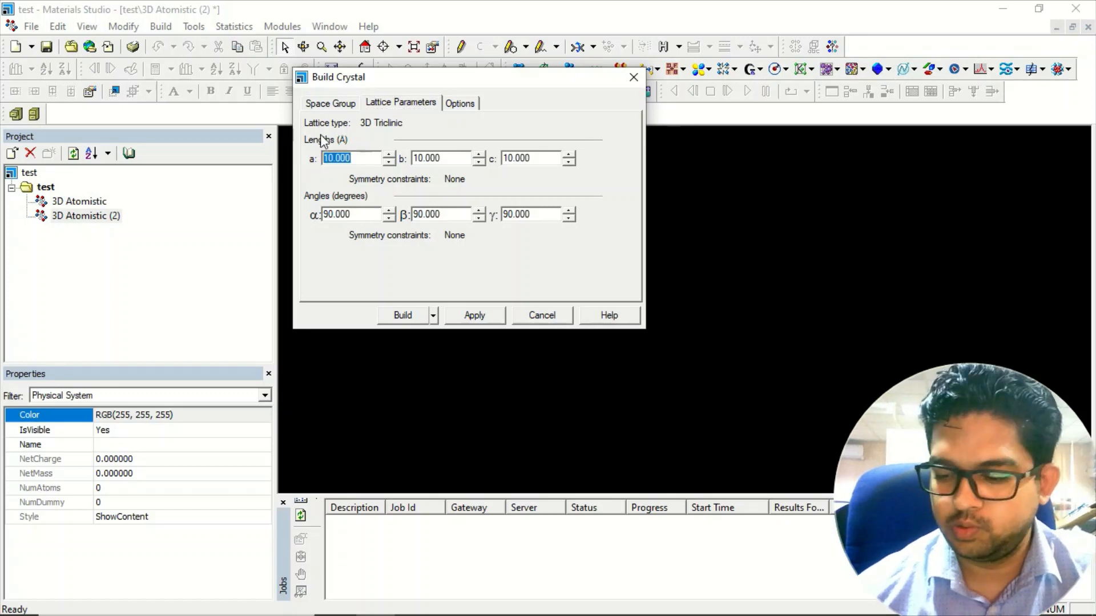
{"action": "type", "text": "3.21"}
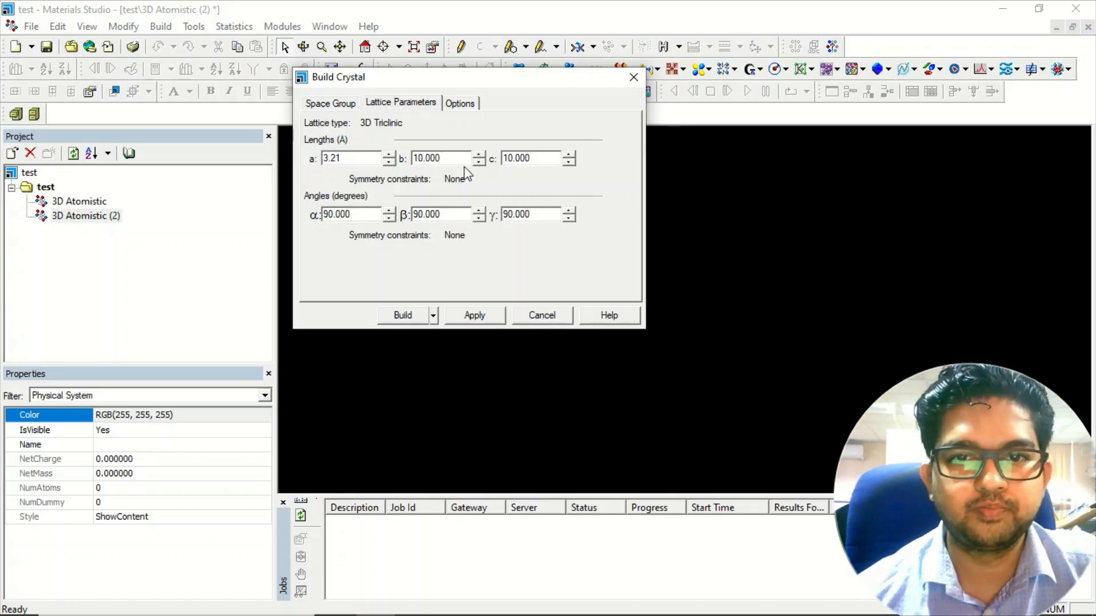
{"action": "key", "text": "Tab"}
{"action": "type", "text": "3.2"}
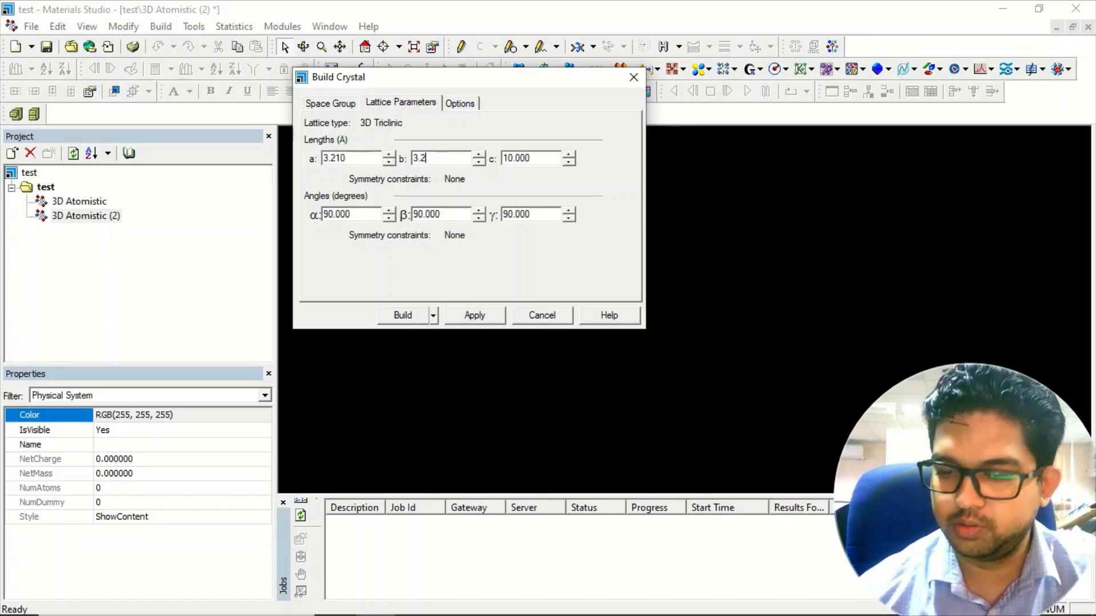
{"action": "left_click", "coordinate": [538, 160]}
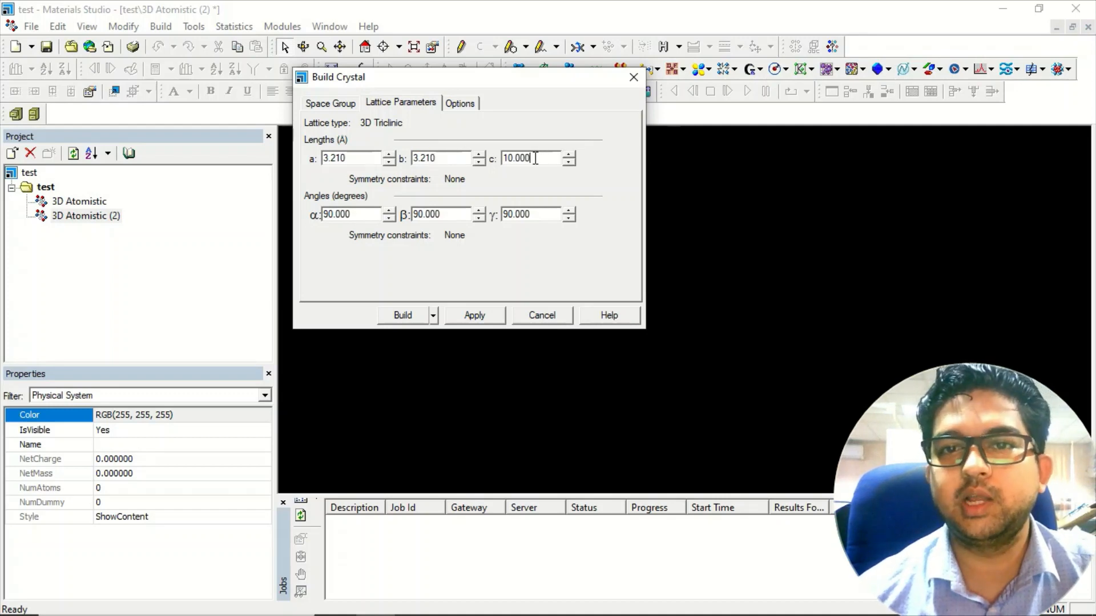
{"action": "left_click_drag", "start_coordinate": [536, 159], "coordinate": [498, 162]}
{"action": "type", "text": "15"}
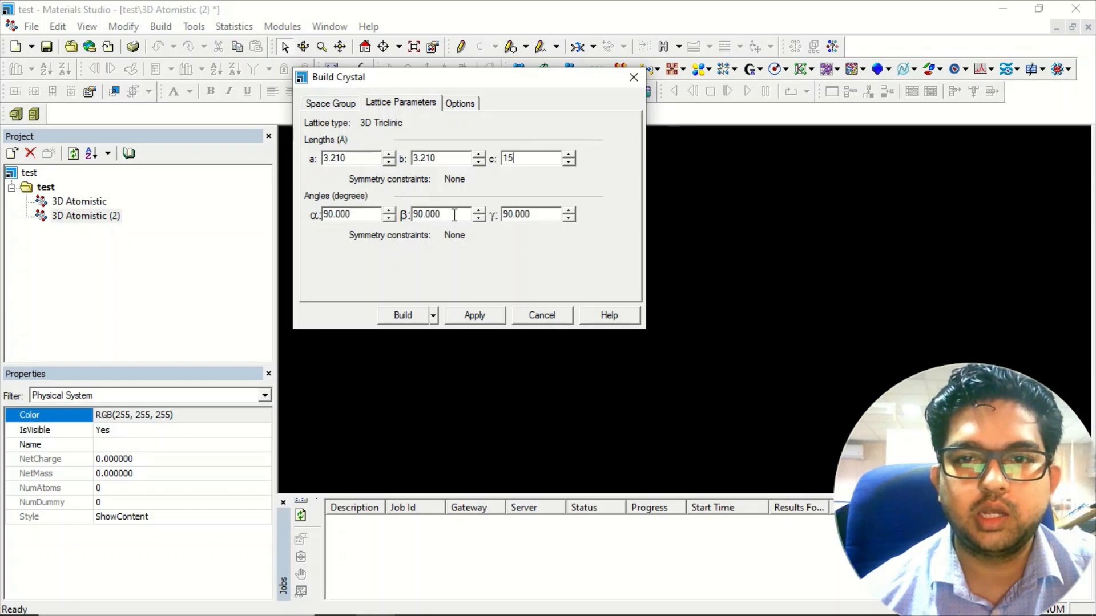
Step: Set the lattice angle gamma to 120 degrees and build the unit cell
{"action": "left_click", "coordinate": [529, 216]}
{"action": "type", "text": "120"}
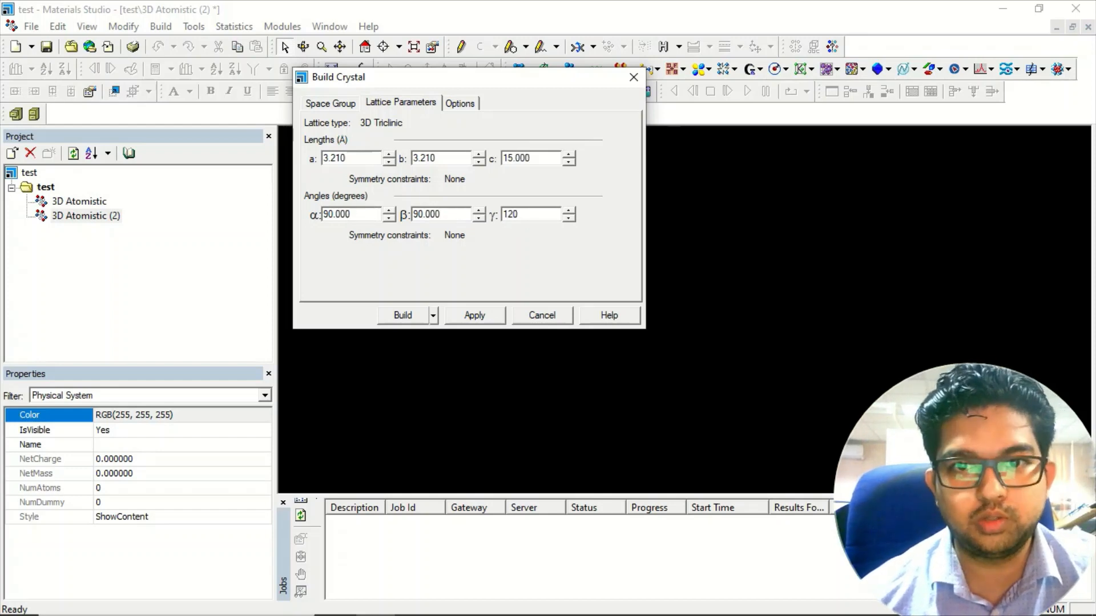
{"action": "left_click", "coordinate": [472, 317]}
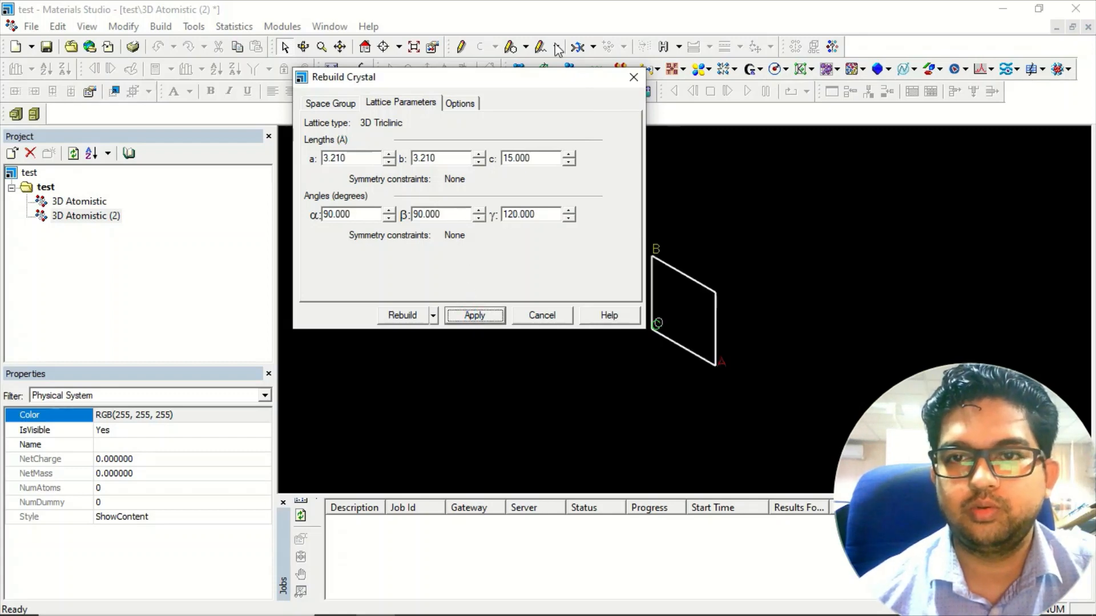
{"action": "left_click", "coordinate": [634, 77]}
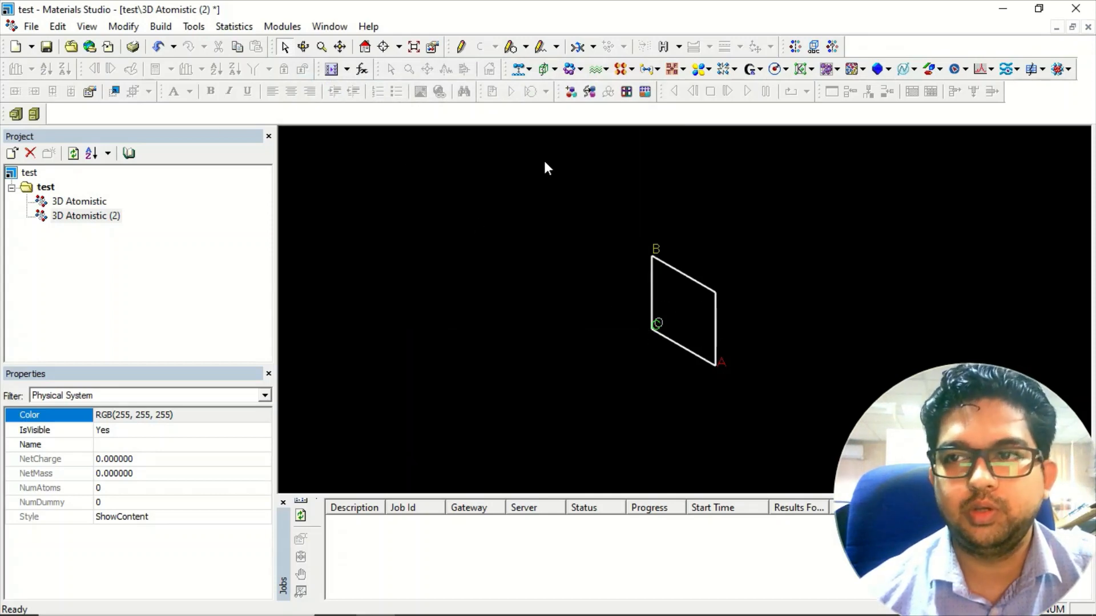
Step: Add a carbon atom to the unit cell at fractional coordinates a = 0.333, b = 0.666, c = 0
{"action": "left_click", "coordinate": [136, 28]}
{"action": "mouse_move", "coordinate": [157, 34]}
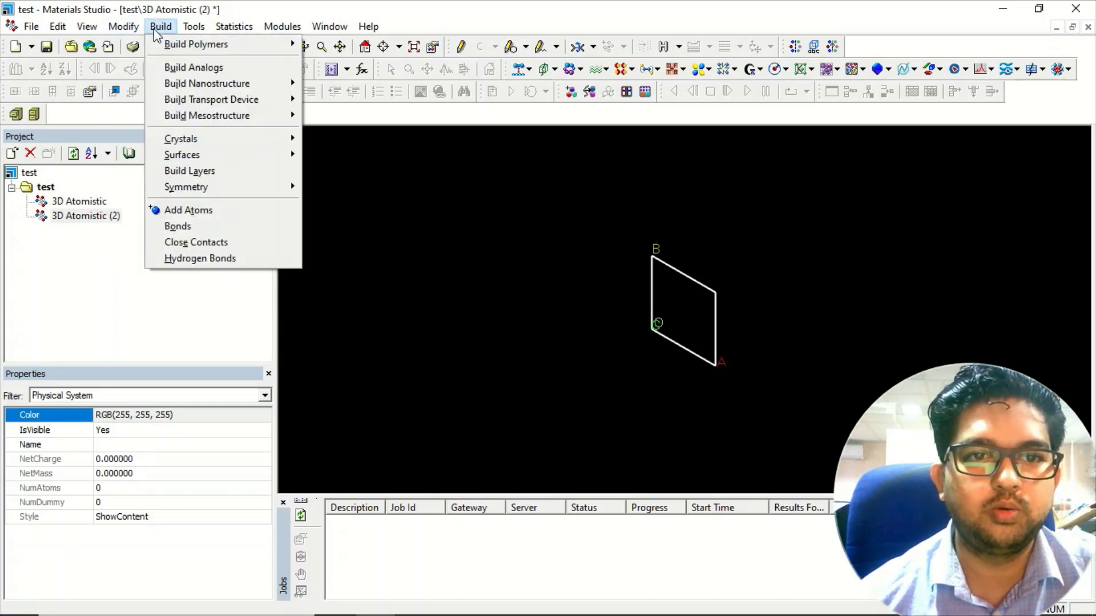
{"action": "left_click", "coordinate": [213, 210]}
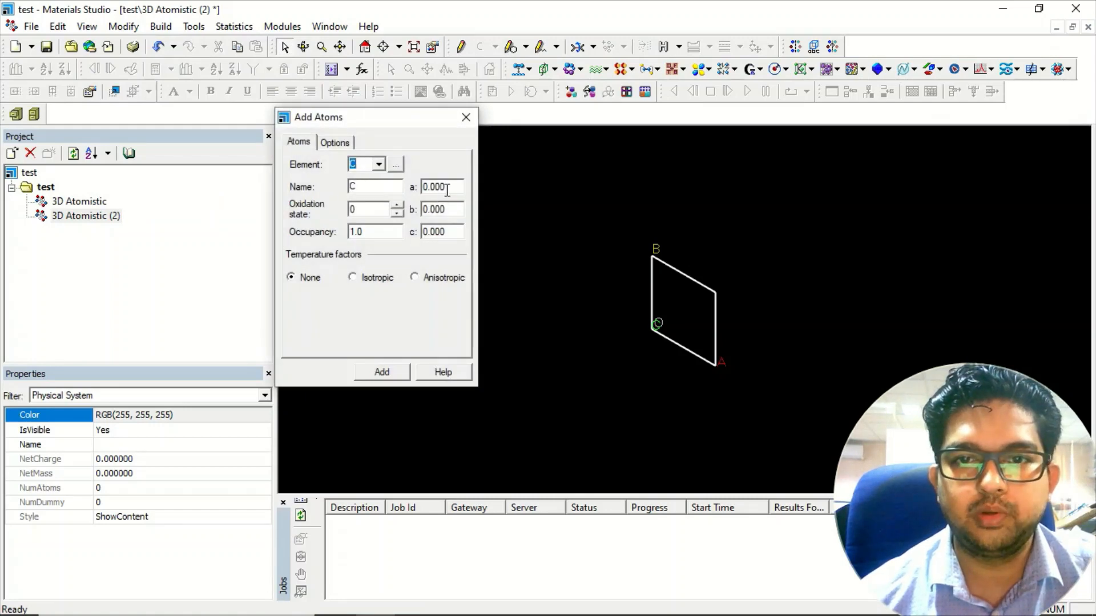
{"action": "left_click_drag", "start_coordinate": [452, 188], "coordinate": [385, 186]}
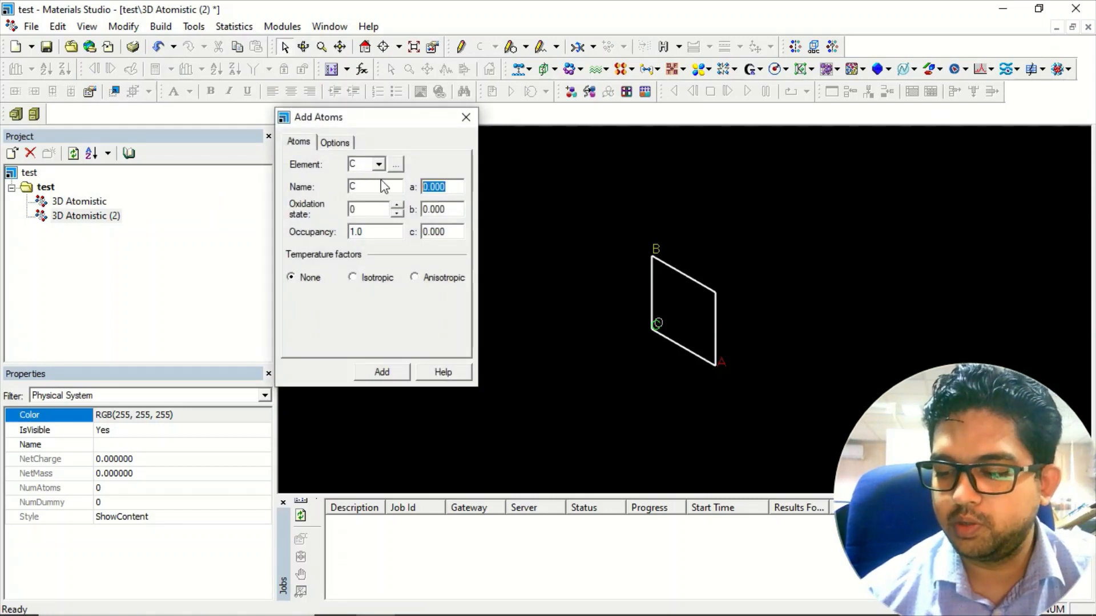
{"action": "type", "text": "0.333"}
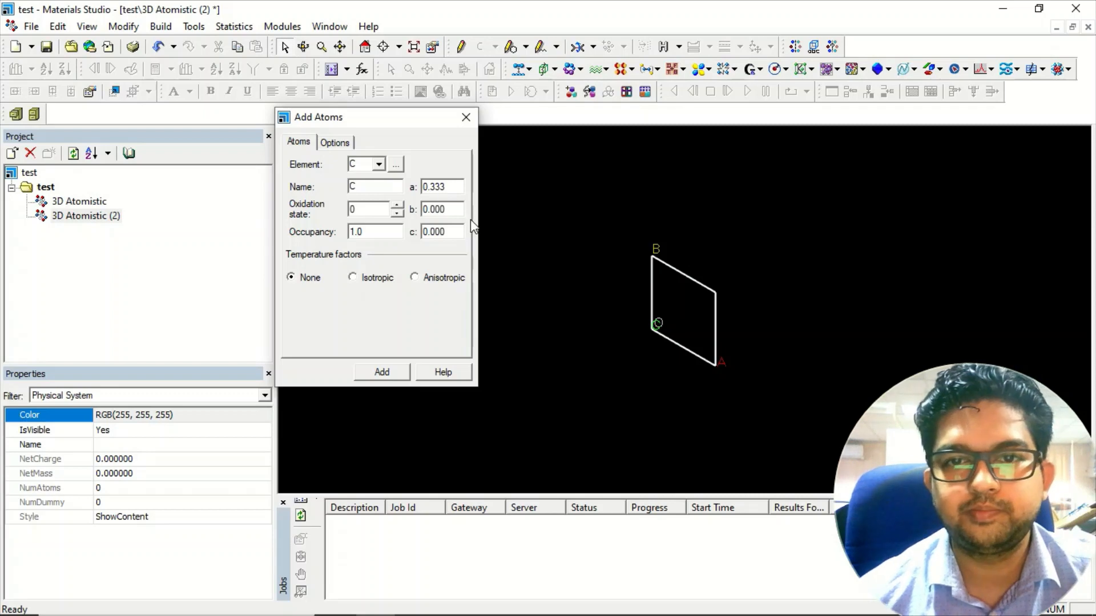
{"action": "left_click_drag", "start_coordinate": [457, 210], "coordinate": [423, 209]}
{"action": "type", "text": "0.666"}
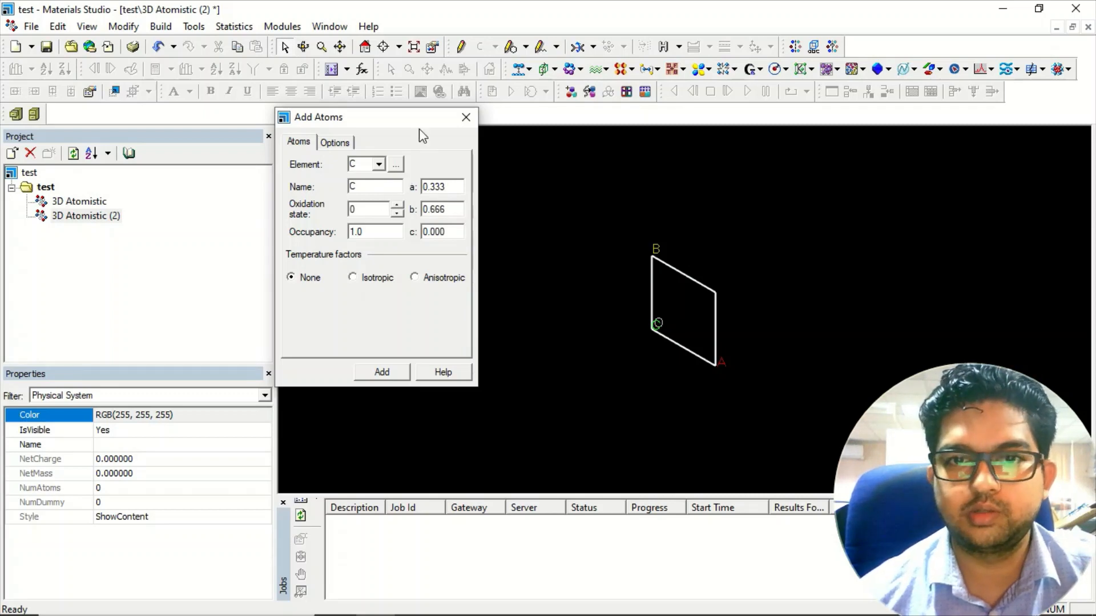
{"action": "left_click", "coordinate": [383, 373]}
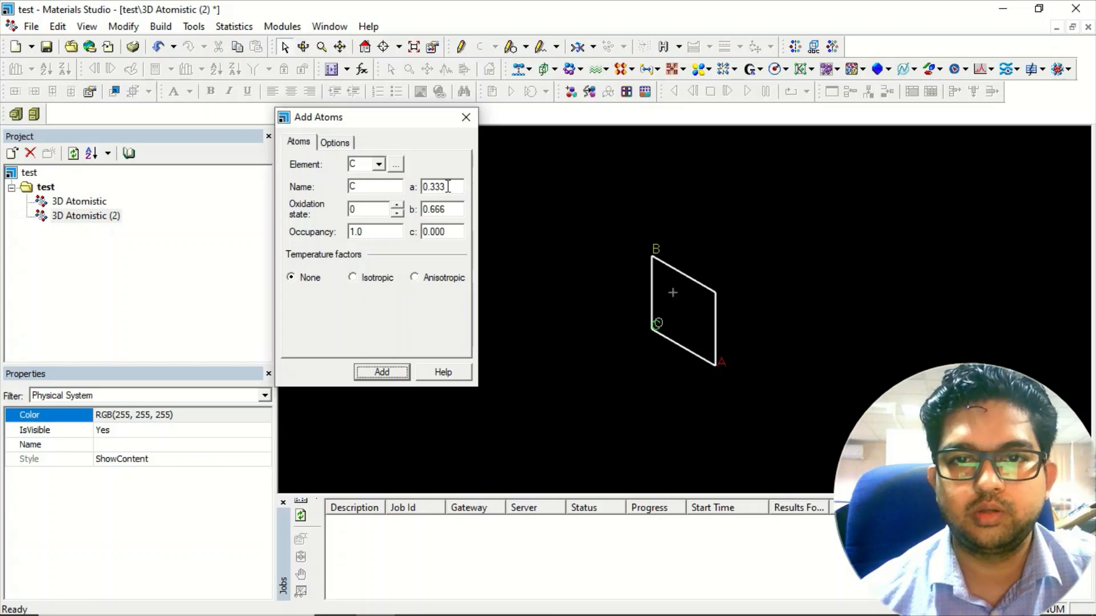
Step: Add a second carbon atom at fractional coordinates a = 0.666, b = 0.333, c = 0 and finish adding atoms
{"action": "left_click_drag", "start_coordinate": [448, 187], "coordinate": [423, 187]}
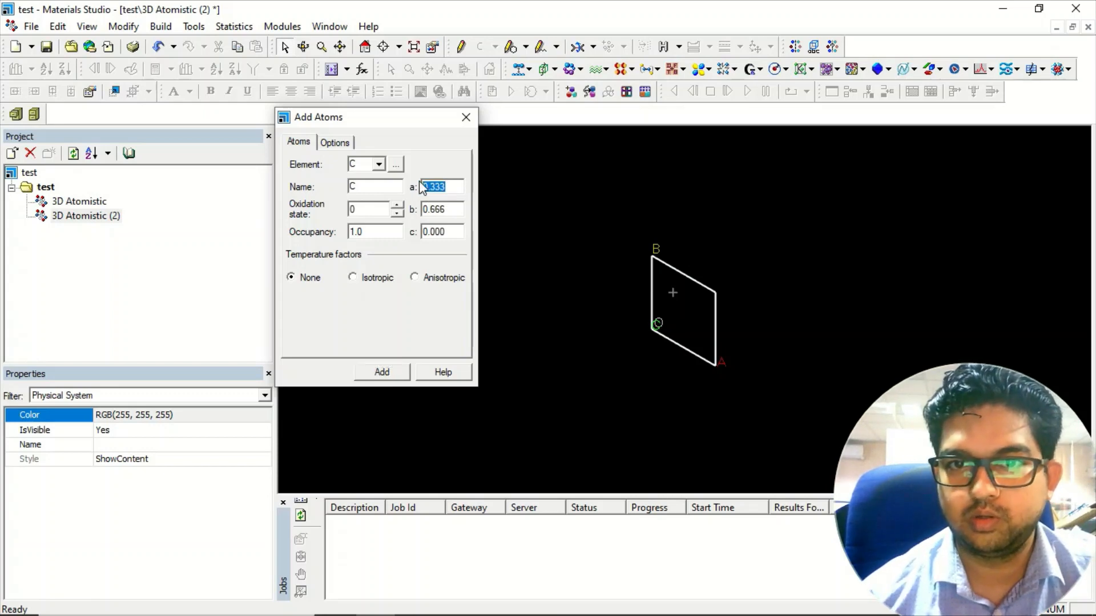
{"action": "type", "text": "0.6"}
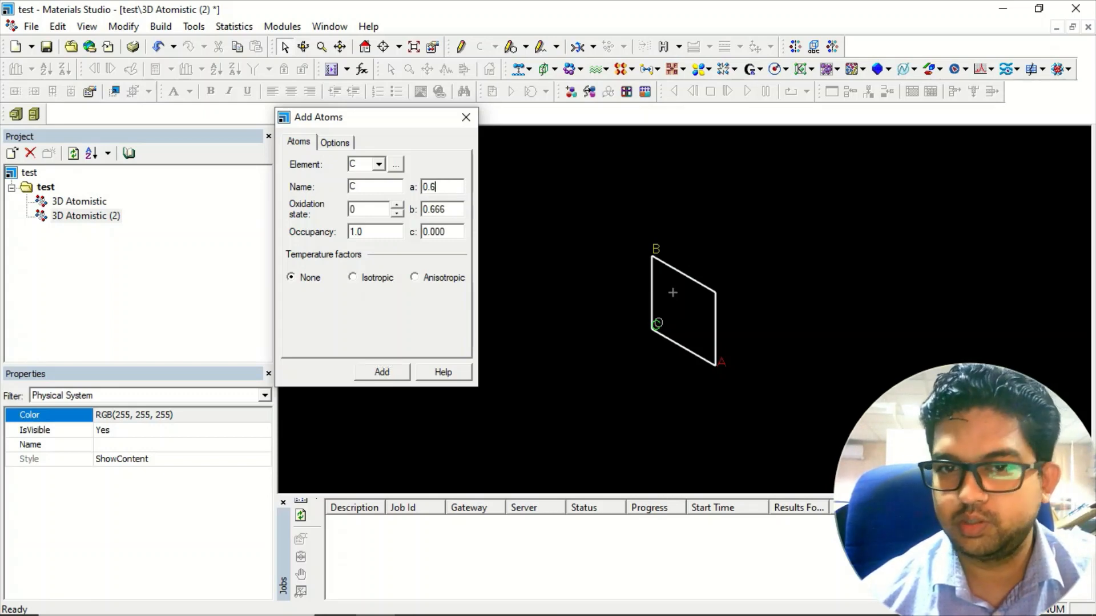
{"action": "type", "text": "66"}
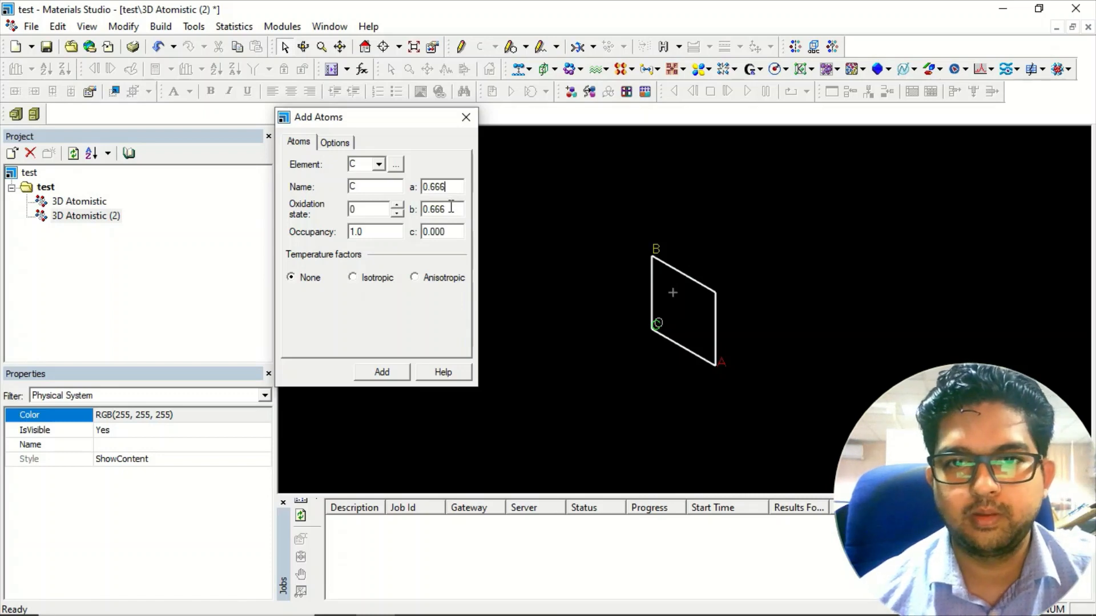
{"action": "left_click_drag", "start_coordinate": [452, 209], "coordinate": [423, 209]}
{"action": "type", "text": "0.333"}
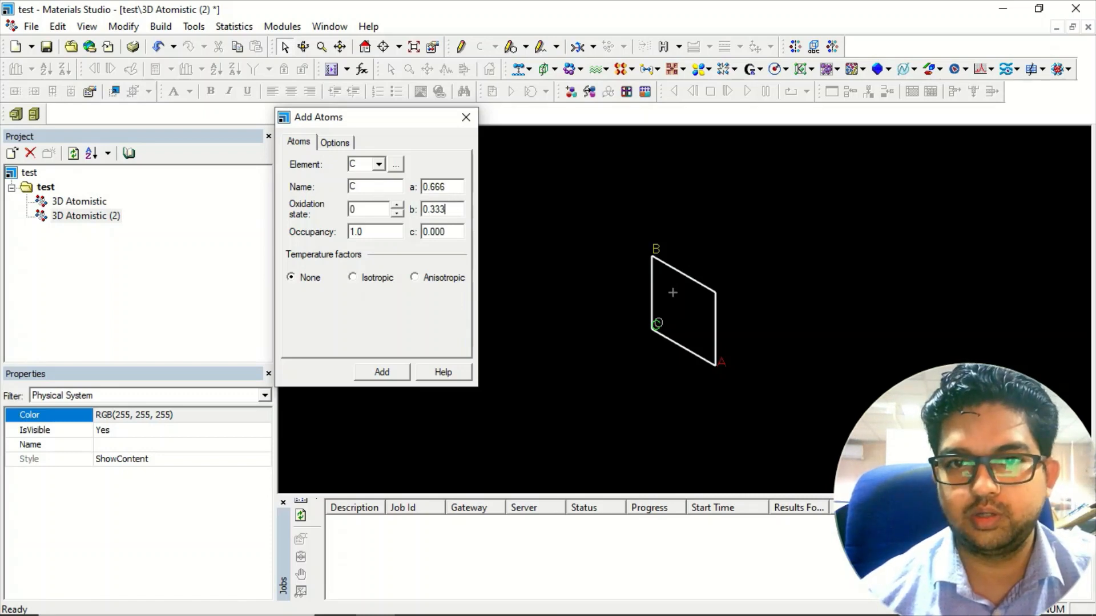
{"action": "left_click", "coordinate": [385, 374]}
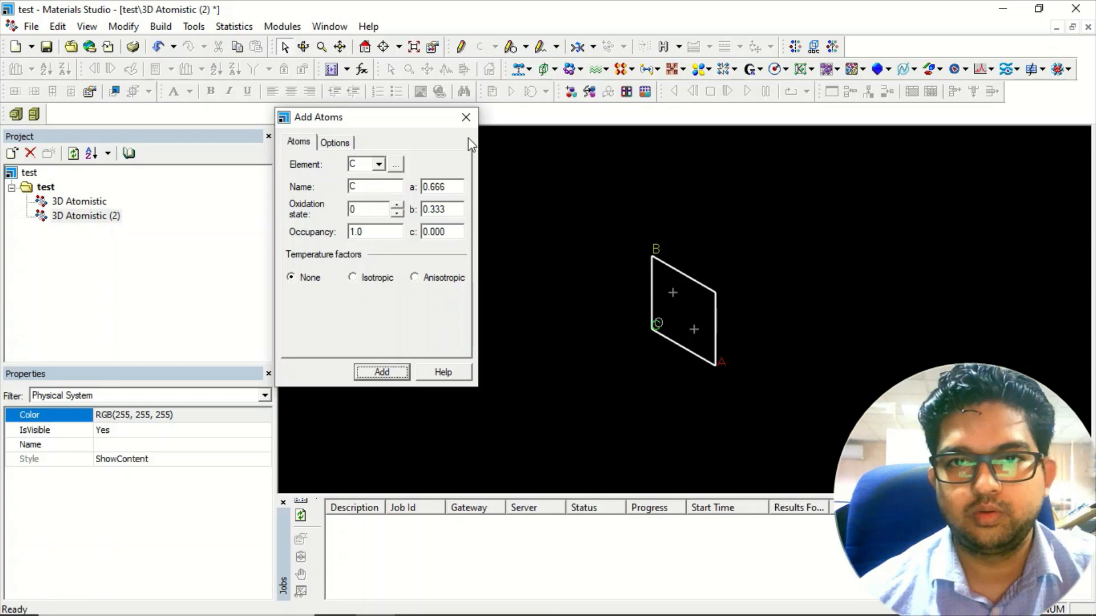
{"action": "left_click", "coordinate": [466, 117]}
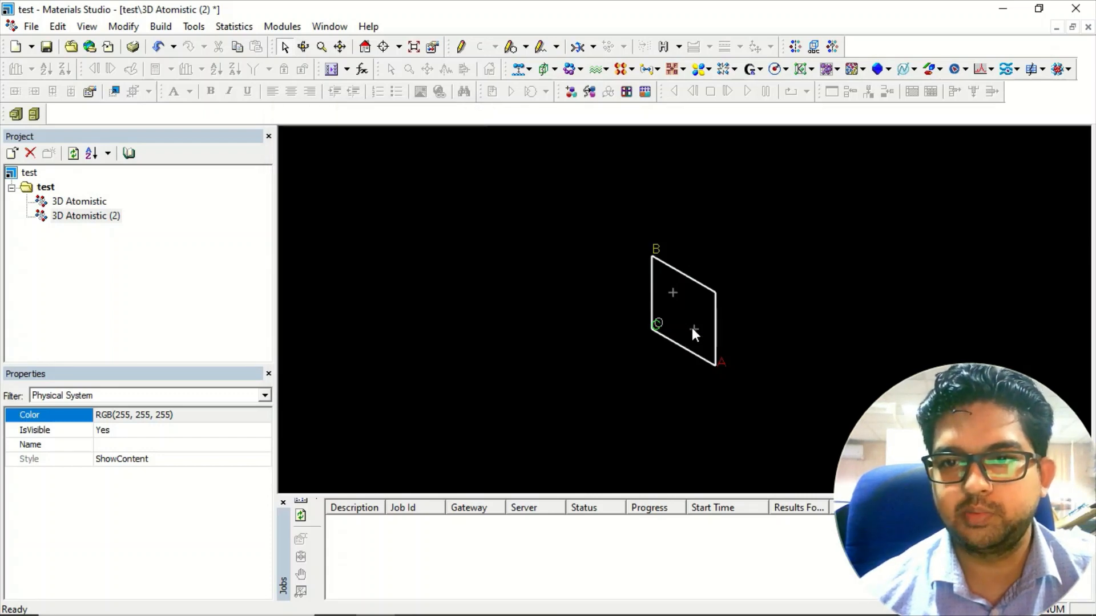
Step: Display the atoms in ball and stick style with a stick radius of 0.1
{"action": "right_click", "coordinate": [346, 277]}
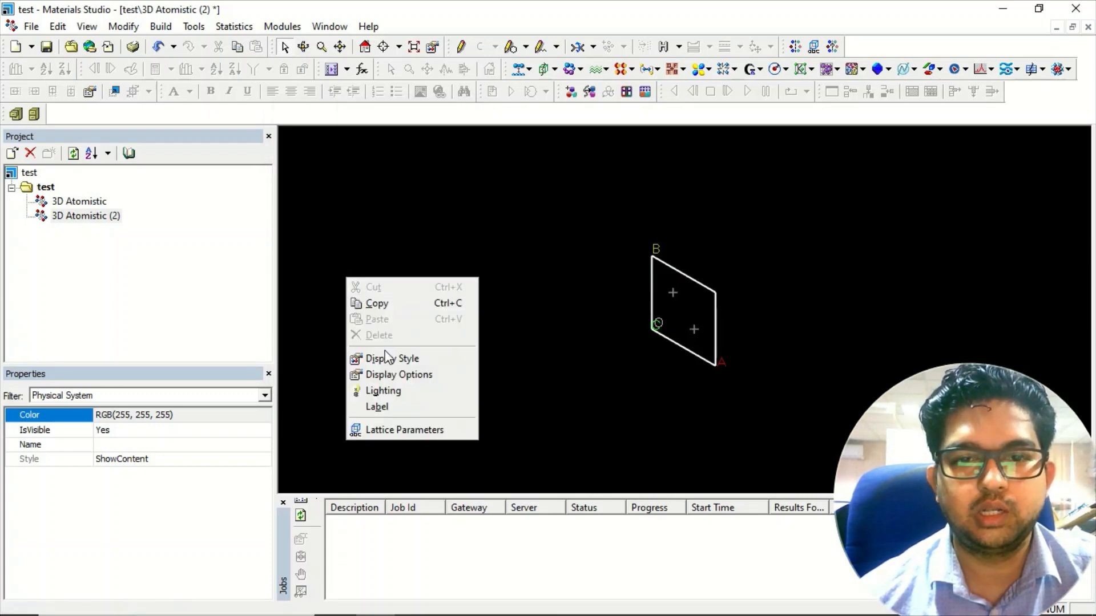
{"action": "left_click", "coordinate": [390, 358]}
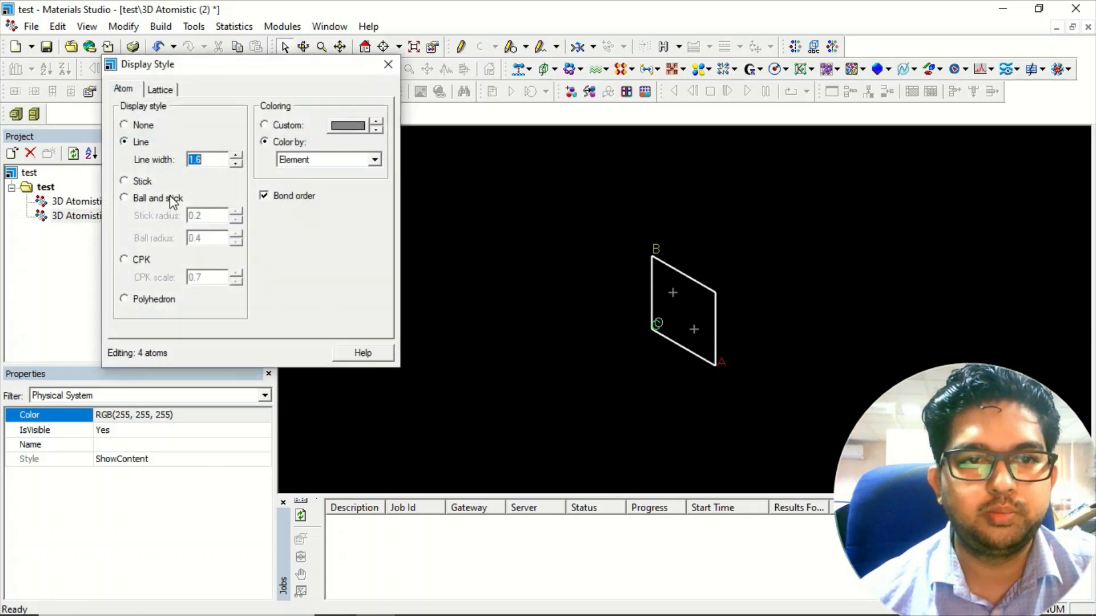
{"action": "left_click", "coordinate": [124, 197]}
{"action": "left_click", "coordinate": [235, 220]}
{"action": "left_click", "coordinate": [236, 242]}
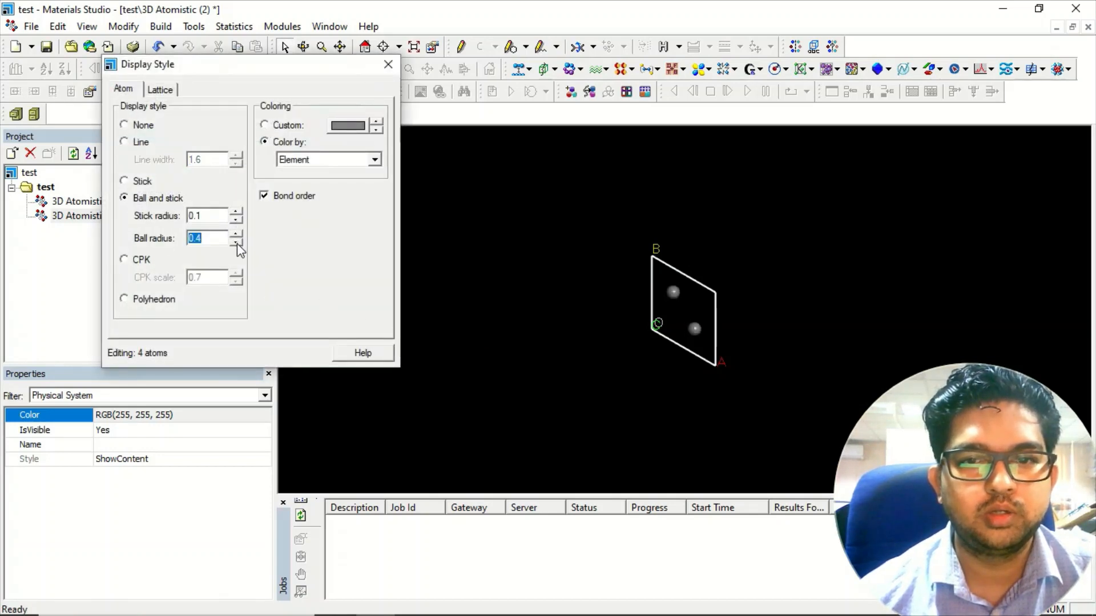
{"action": "left_click", "coordinate": [389, 64]}
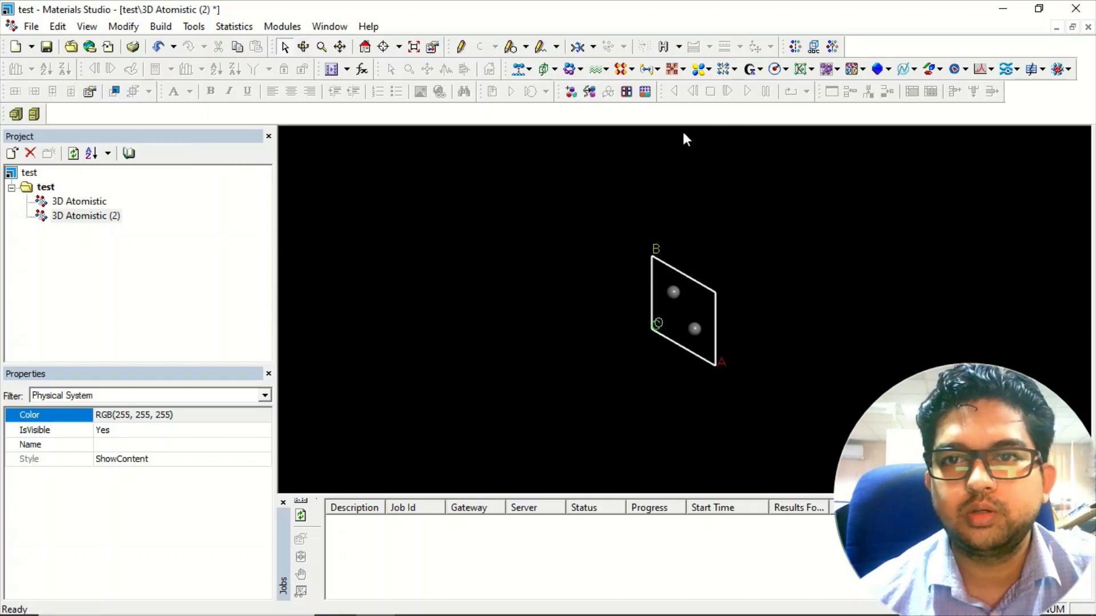
Step: Open the bond calculation settings for the two-carbon unit cell and turn on bonding monitoring
{"action": "left_click", "coordinate": [123, 27]}
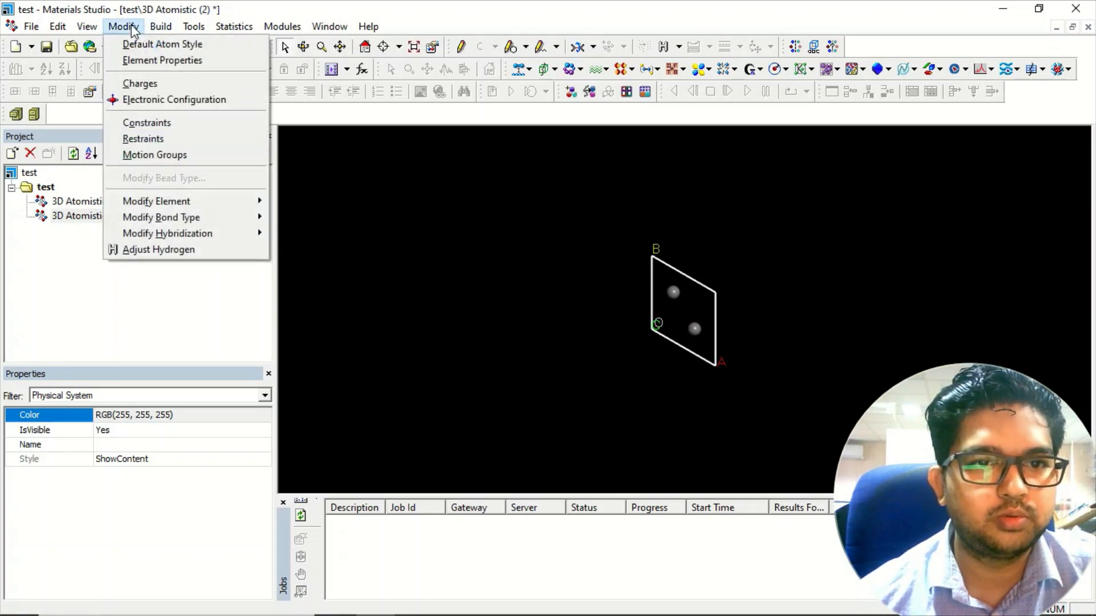
{"action": "mouse_move", "coordinate": [160, 27]}
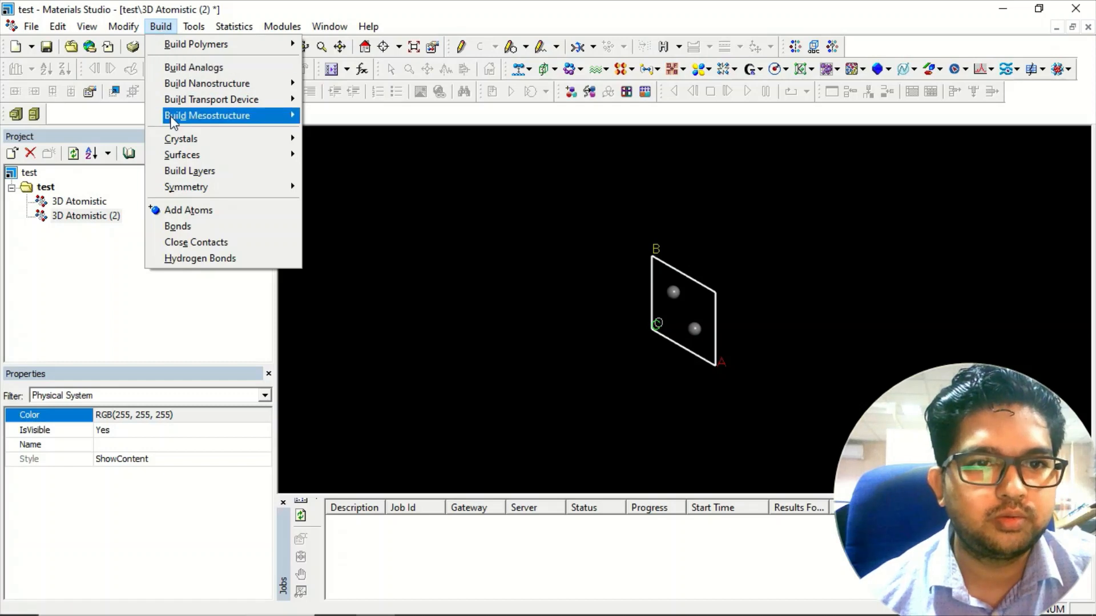
{"action": "left_click", "coordinate": [198, 226]}
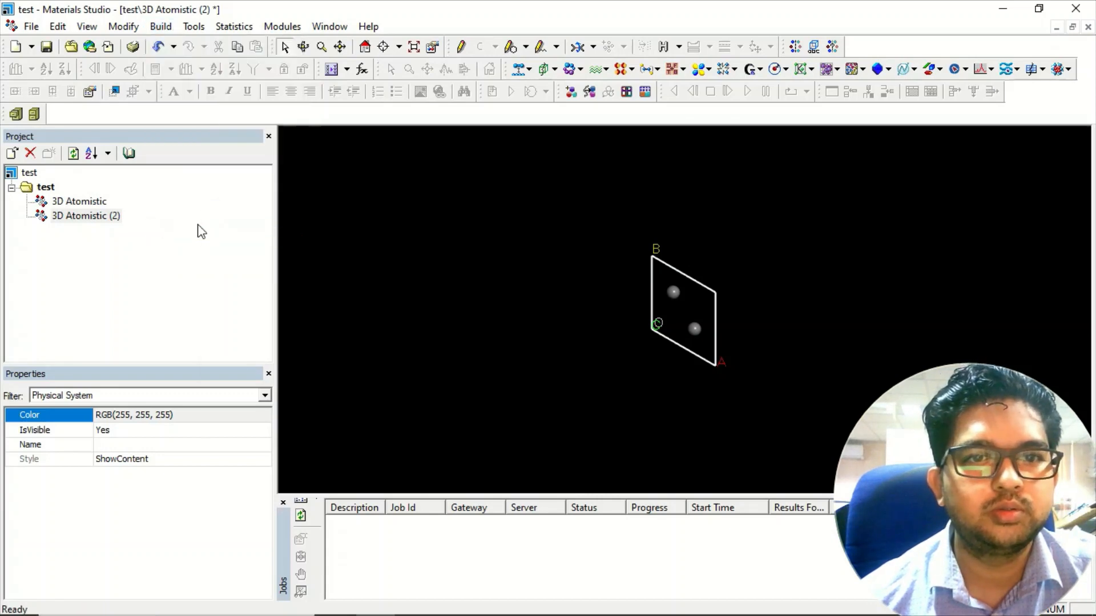
{"action": "left_click_drag", "start_coordinate": [315, 217], "coordinate": [308, 112]}
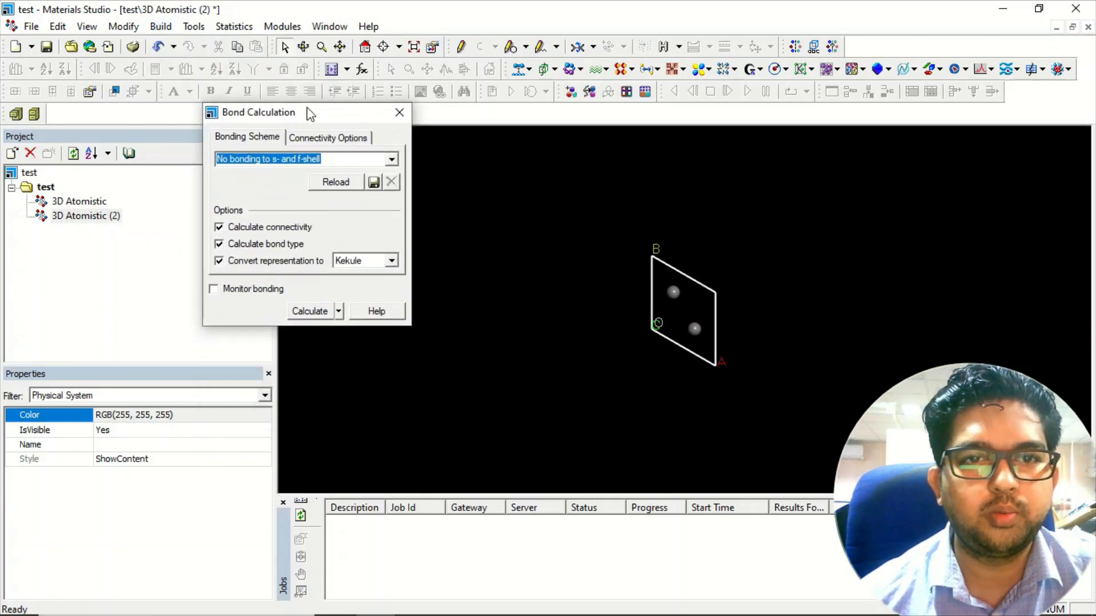
{"action": "left_click", "coordinate": [214, 289]}
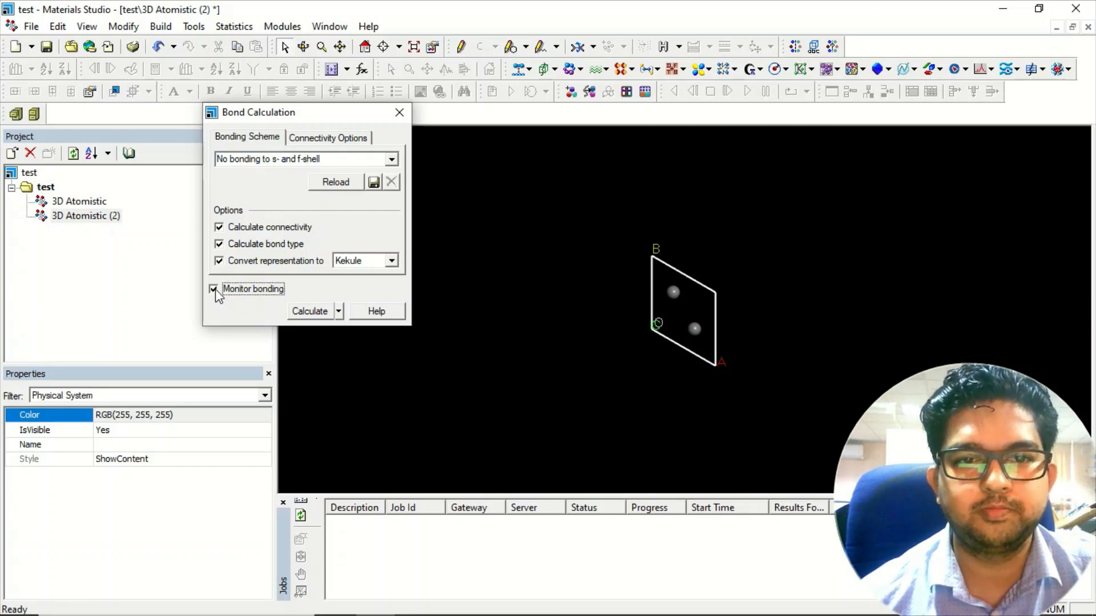
Step: Calculate the bonds with the upper bond-length tolerance raised to 1.264, and close the bond calculation
{"action": "left_click", "coordinate": [313, 140]}
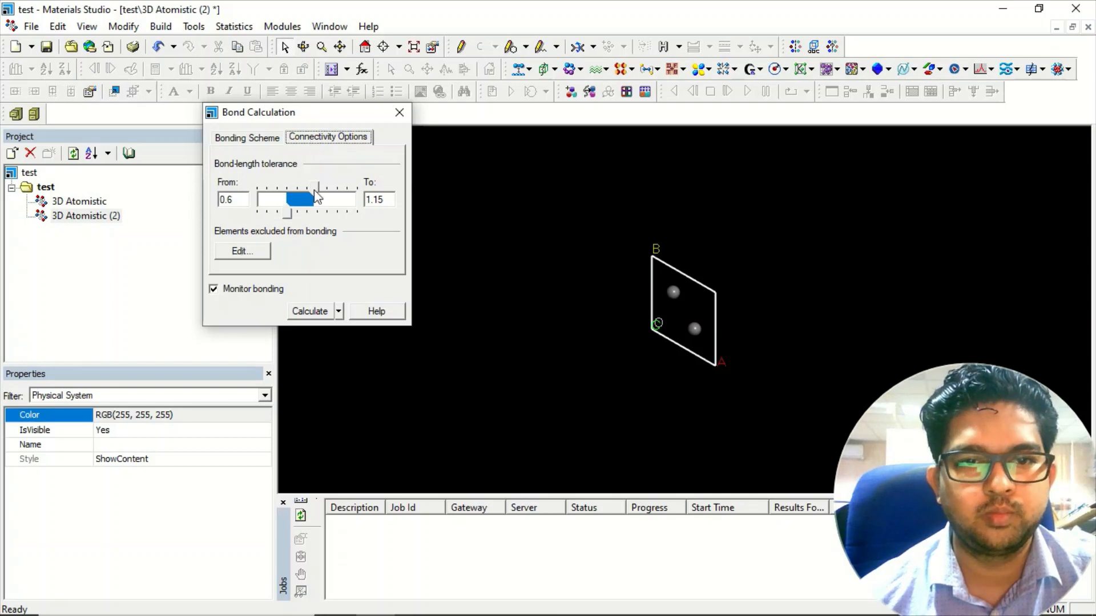
{"action": "left_click", "coordinate": [249, 138]}
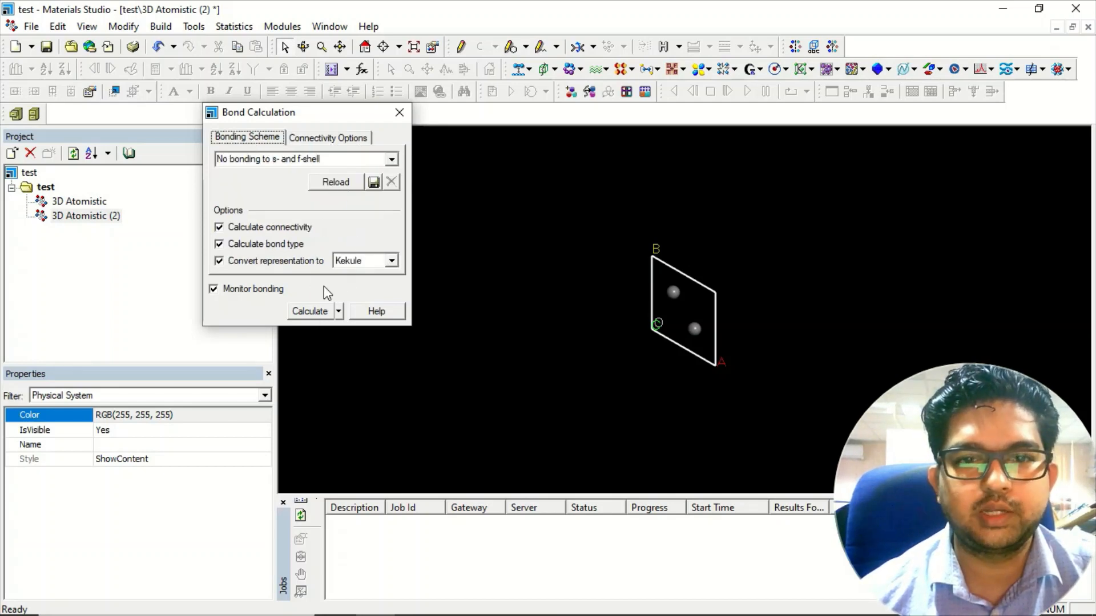
{"action": "left_click", "coordinate": [325, 140]}
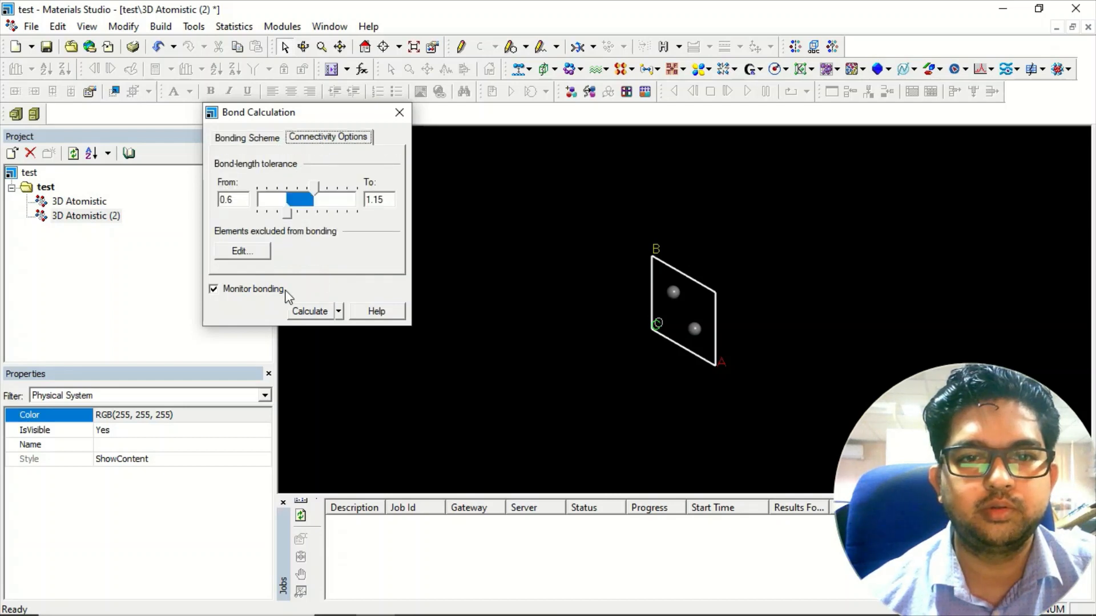
{"action": "left_click", "coordinate": [307, 315]}
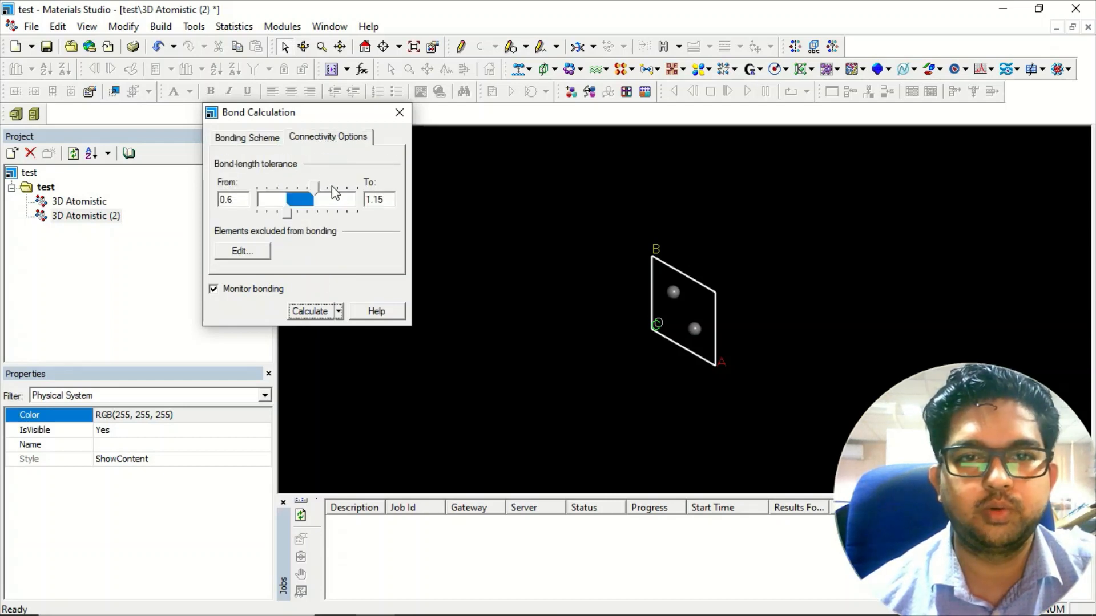
{"action": "left_click_drag", "start_coordinate": [318, 189], "coordinate": [321, 194]}
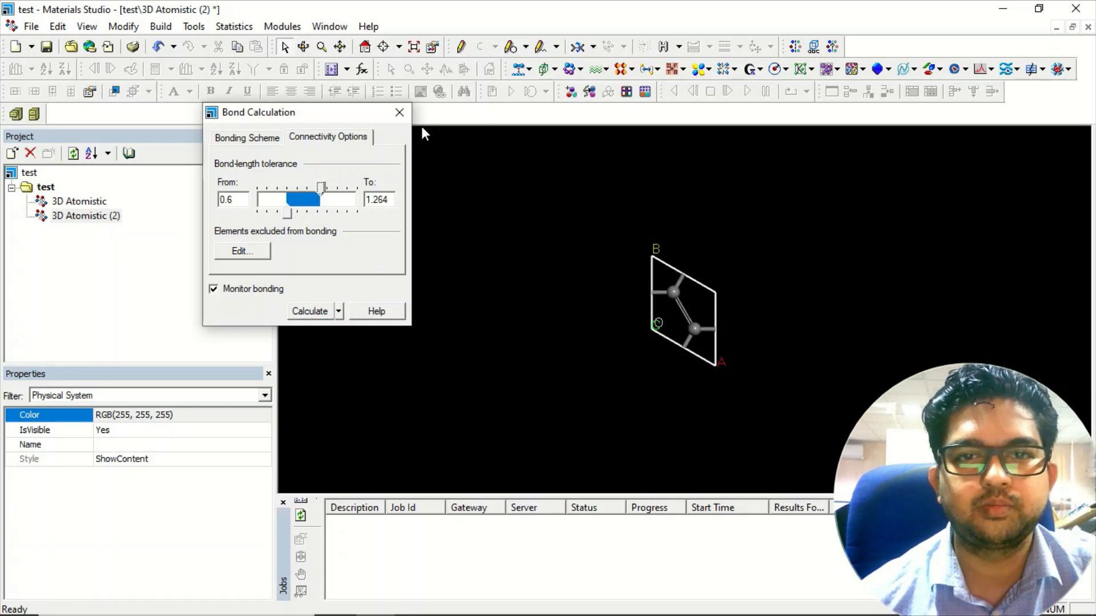
{"action": "left_click", "coordinate": [401, 113]}
Step: Find the unit cell's symmetry with a medium tolerance of 0.1 and impose it on the structure
{"action": "right_click_drag", "start_coordinate": [701, 351], "coordinate": [702, 385]}
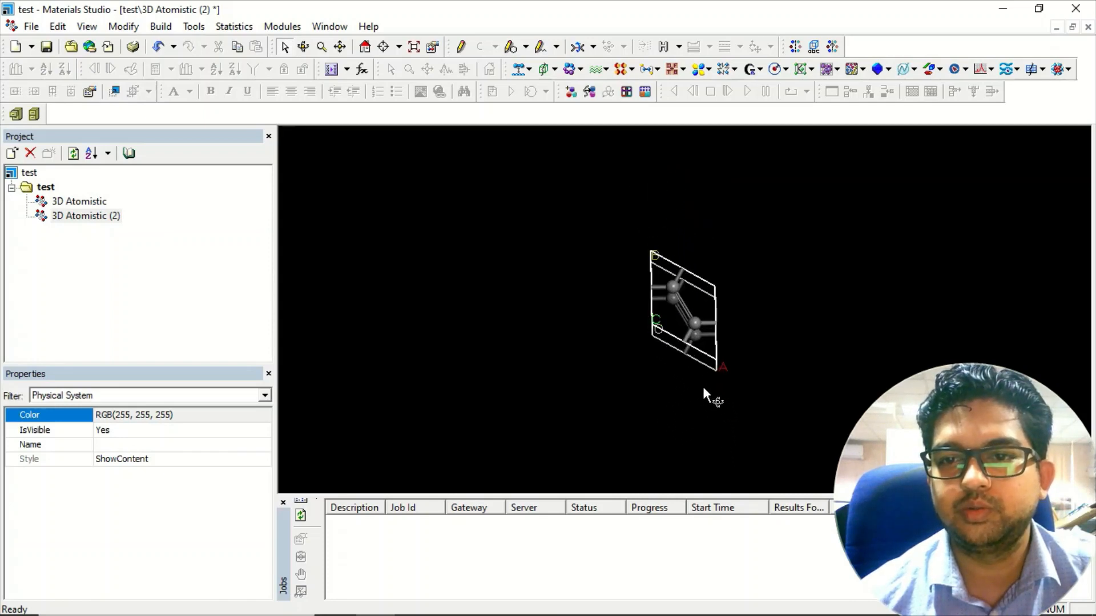
{"action": "left_click", "coordinate": [833, 50]}
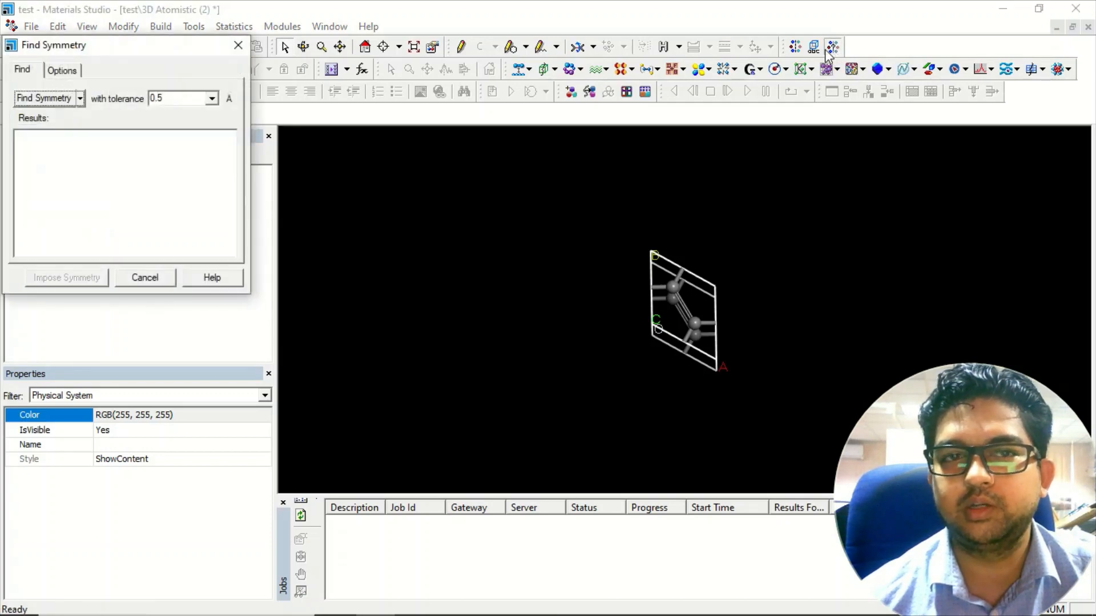
{"action": "left_click", "coordinate": [212, 99]}
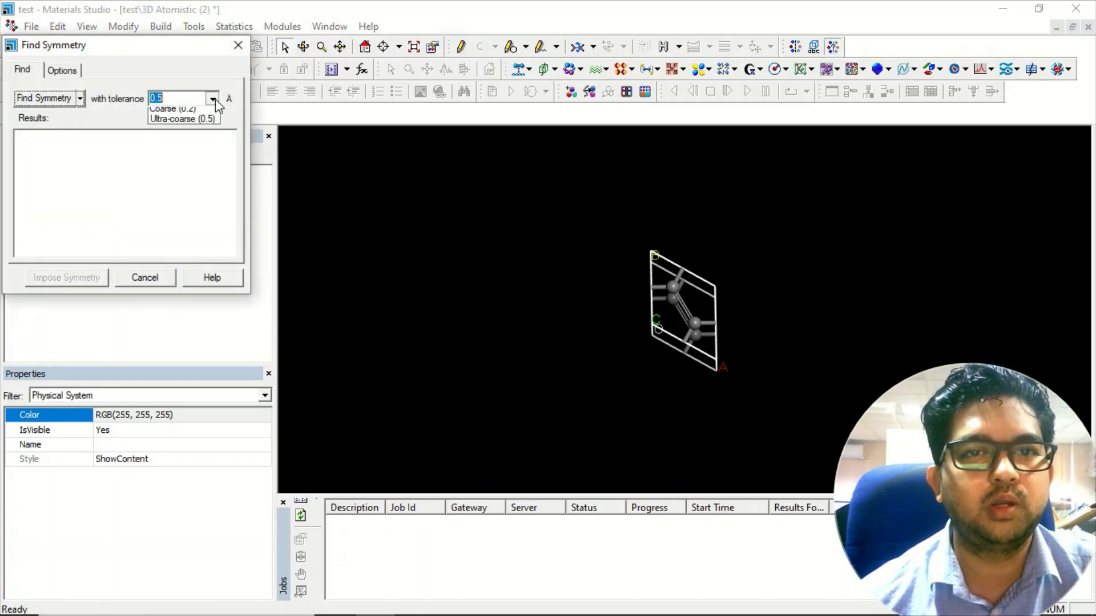
{"action": "left_click", "coordinate": [203, 124]}
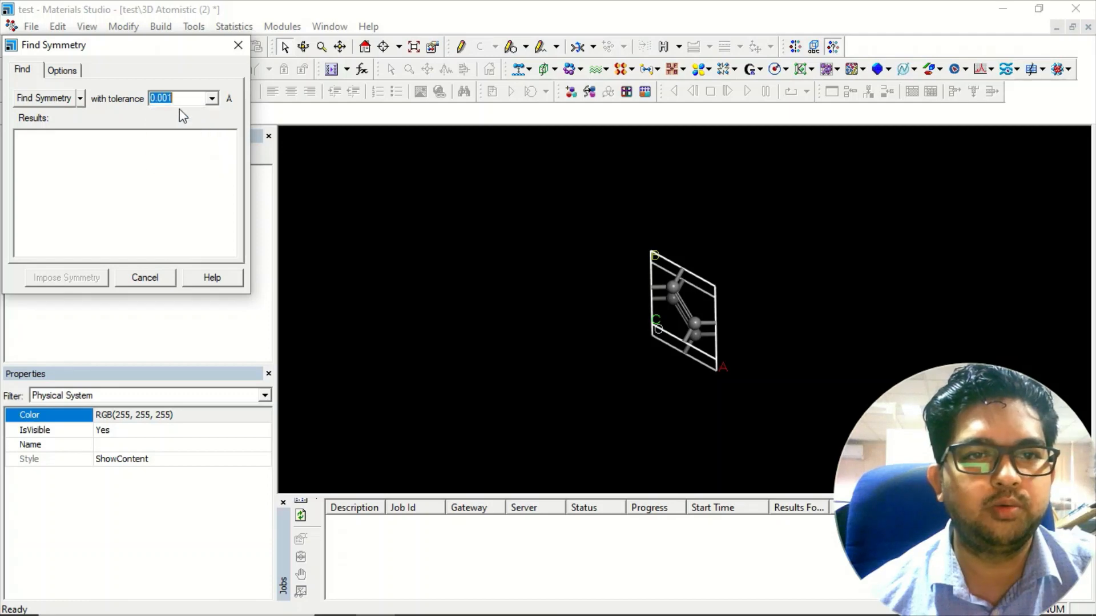
{"action": "left_click", "coordinate": [211, 98]}
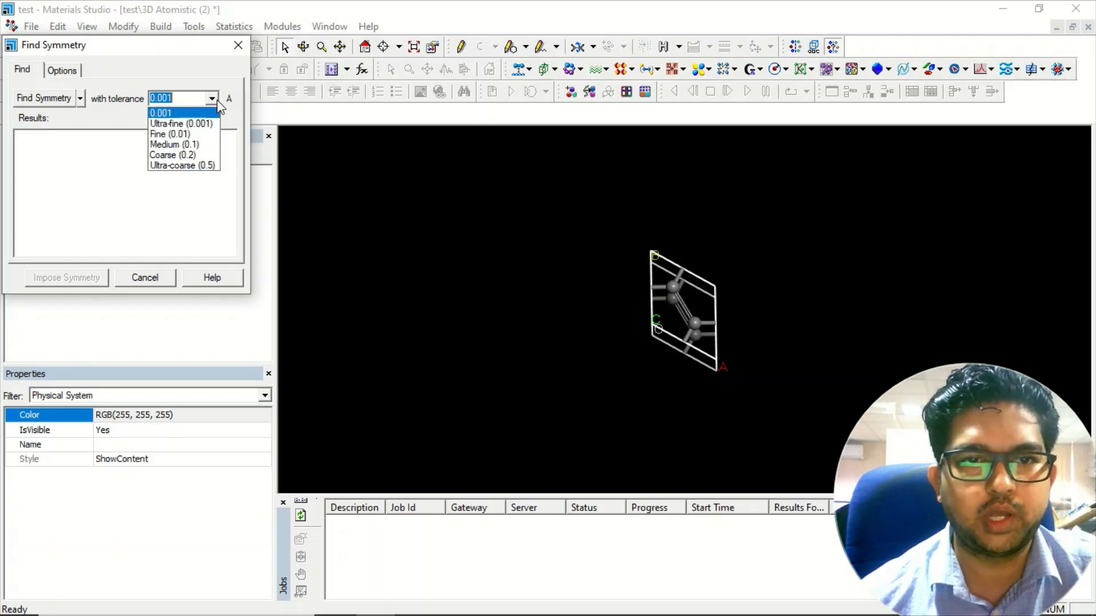
{"action": "left_click", "coordinate": [200, 144]}
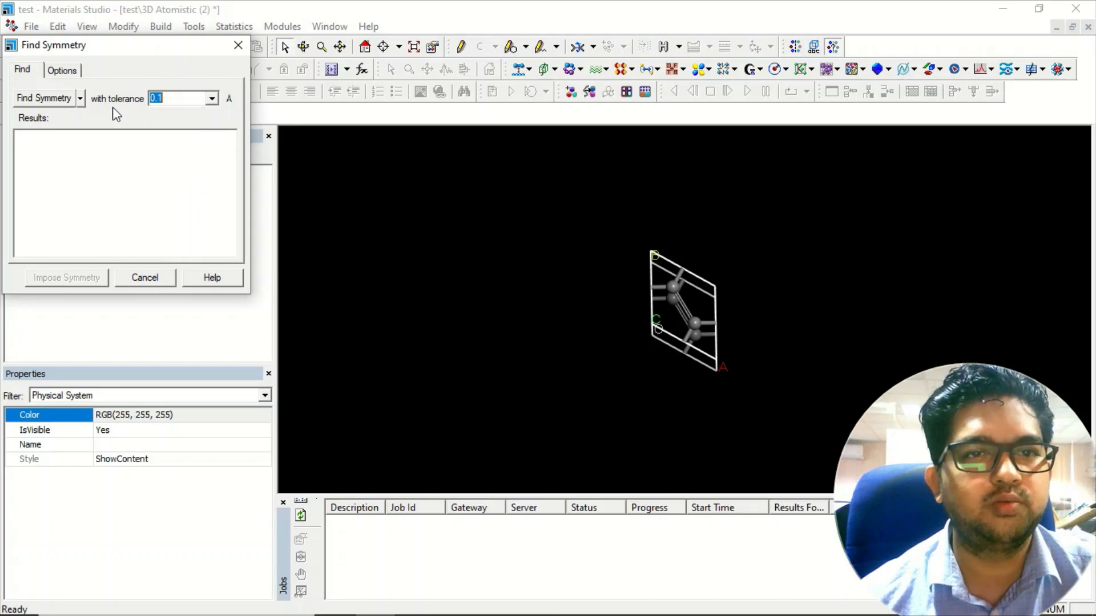
{"action": "left_click", "coordinate": [44, 98]}
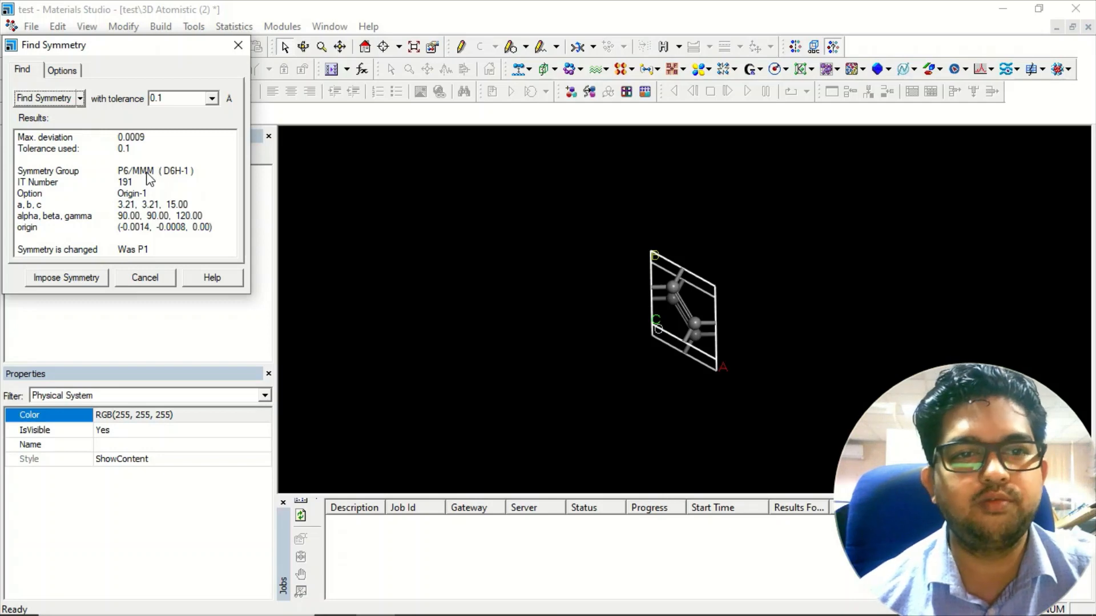
{"action": "left_click", "coordinate": [81, 278]}
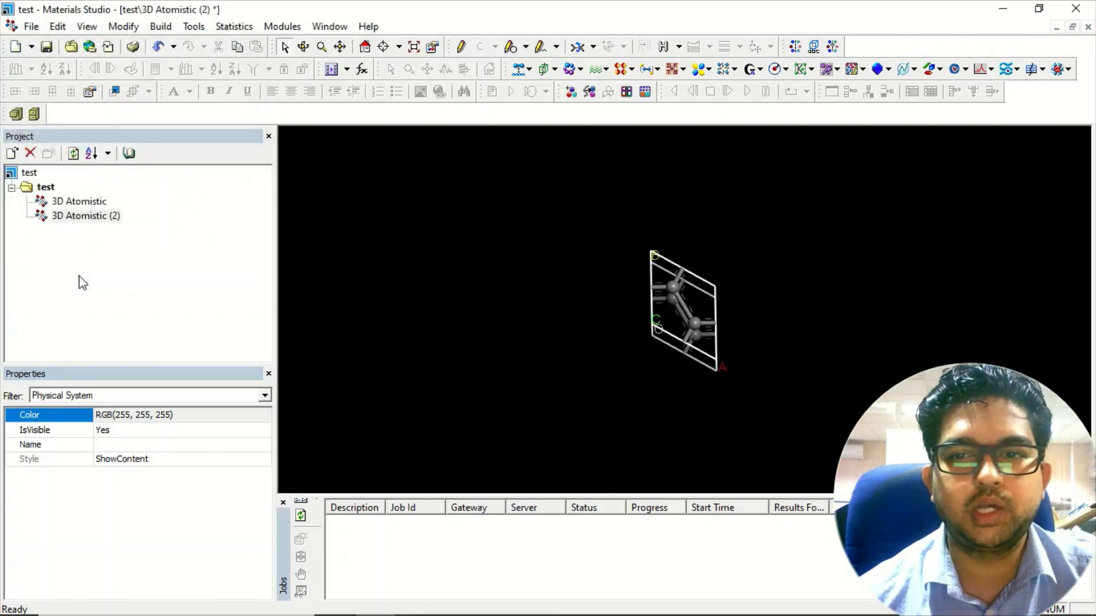
Step: Set the maximum of the lattice display range along C to 0 so that only one atomic layer shows
{"action": "right_click", "coordinate": [463, 292]}
{"action": "left_click", "coordinate": [503, 374]}
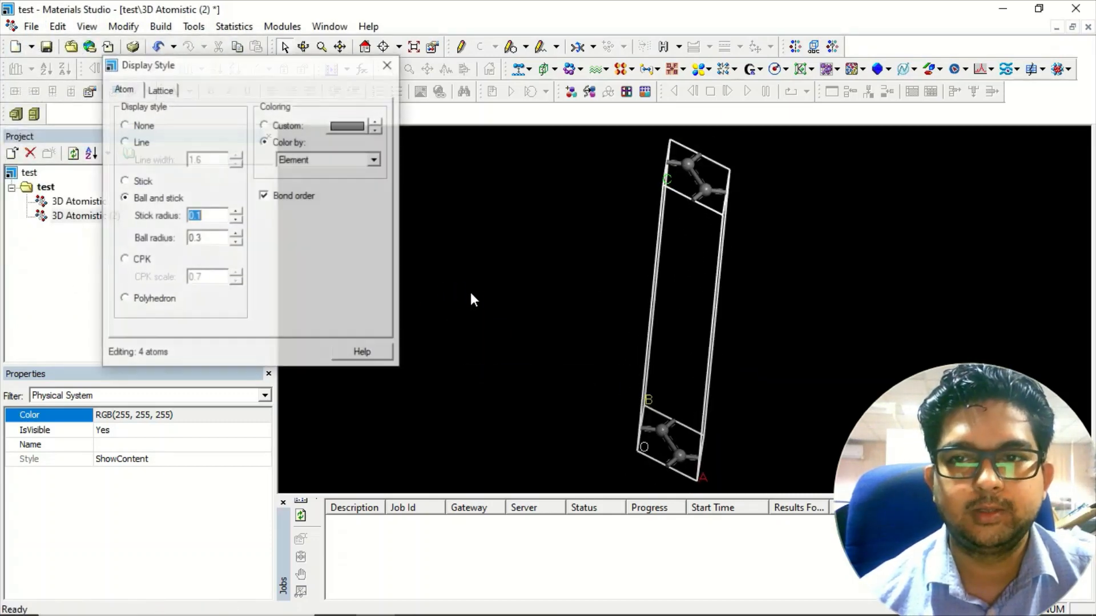
{"action": "left_click", "coordinate": [159, 89]}
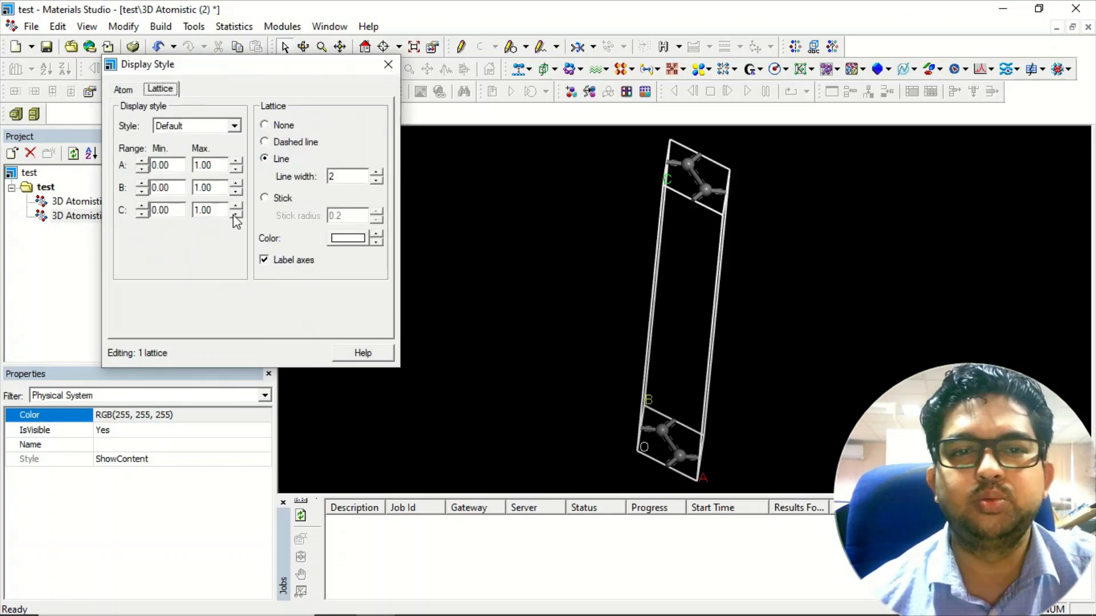
{"action": "right_click_drag", "start_coordinate": [655, 361], "coordinate": [721, 349]}
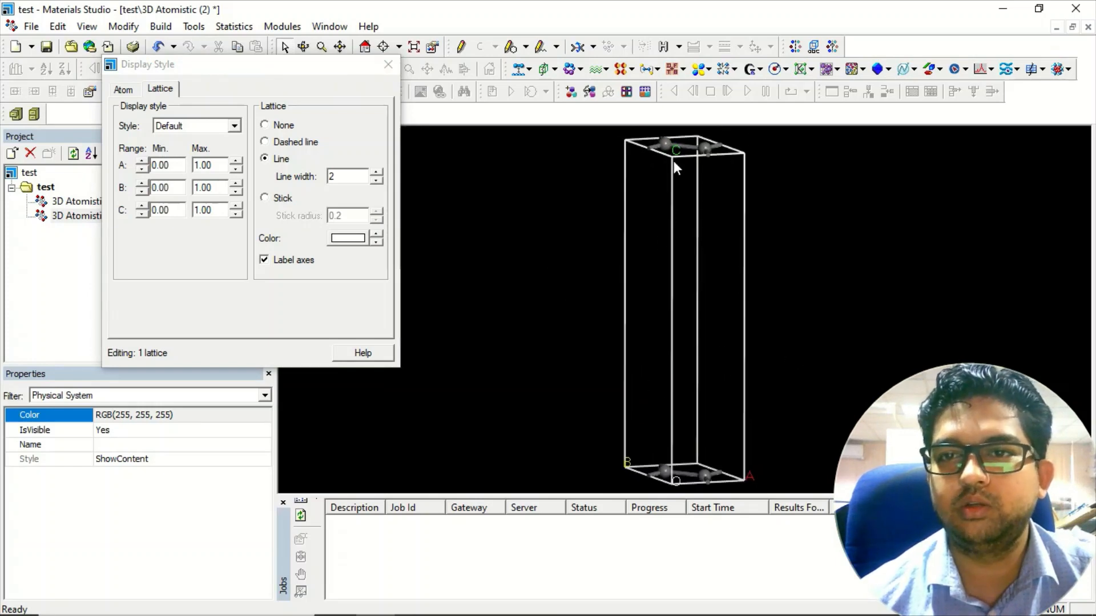
{"action": "right_click_drag", "start_coordinate": [655, 286], "coordinate": [615, 324]}
{"action": "left_click", "coordinate": [235, 214]}
Step: Set the maximum of the lattice display range to 3 along both A and B, and close the display style settings
{"action": "left_click", "coordinate": [239, 162]}
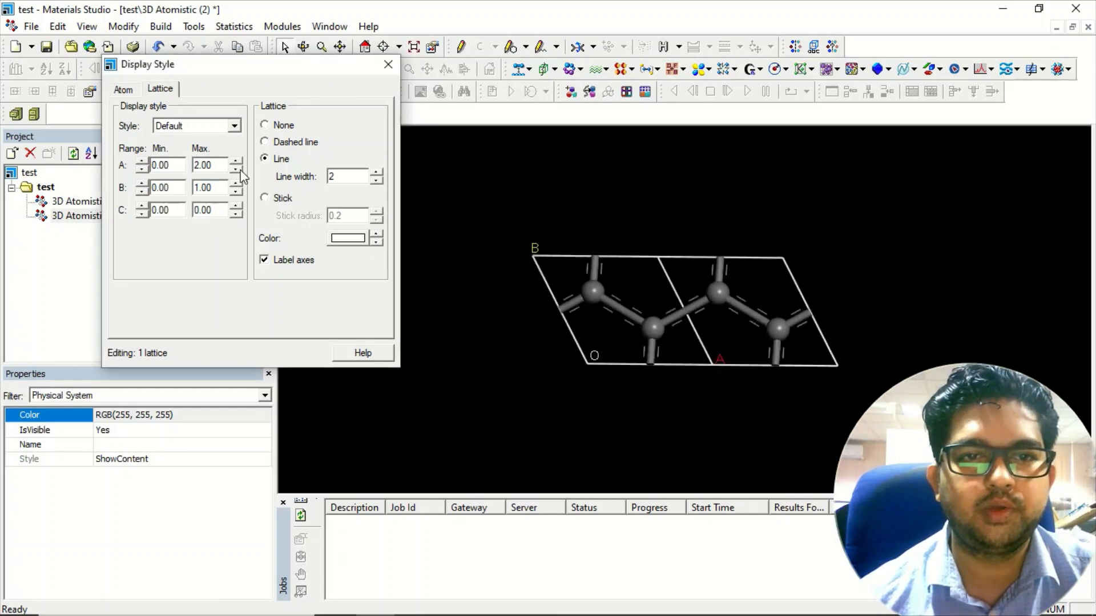
{"action": "left_click", "coordinate": [235, 184]}
{"action": "left_click", "coordinate": [235, 162]}
{"action": "left_click", "coordinate": [235, 183]}
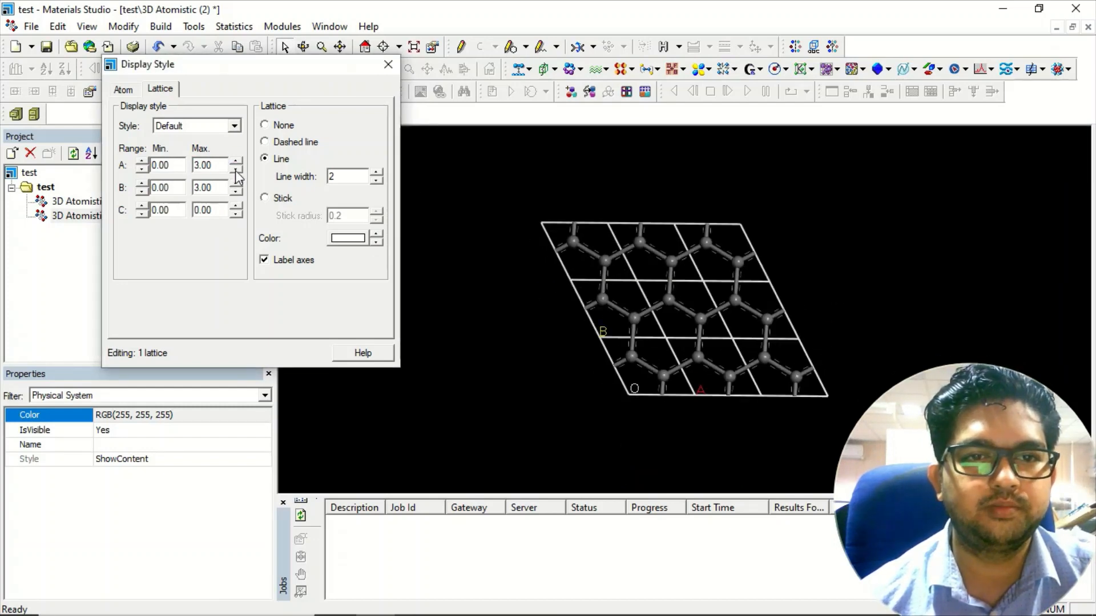
{"action": "left_click", "coordinate": [388, 65]}
Step: Compare the displayed lattice with the hexagonal lattice and unit cell drawing in ChemBioDraw Ultra, and return to Materials Studio
{"action": "scroll", "coordinate": [815, 388], "scroll_direction": "up", "scroll_amount": 2}
{"action": "right_click_drag", "start_coordinate": [815, 388], "coordinate": [639, 292]}
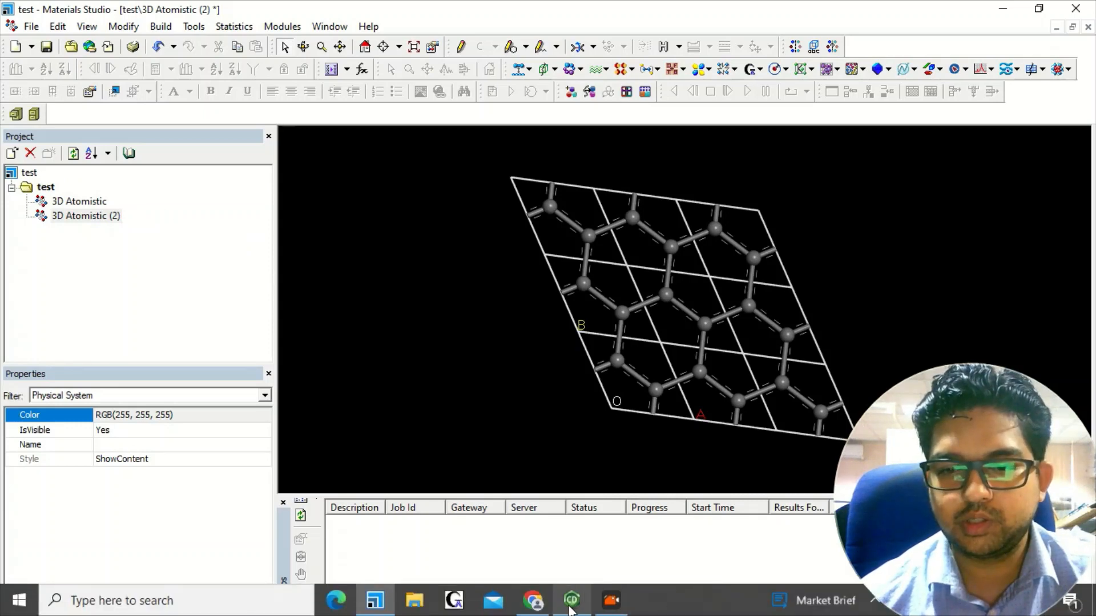
{"action": "left_click", "coordinate": [571, 600]}
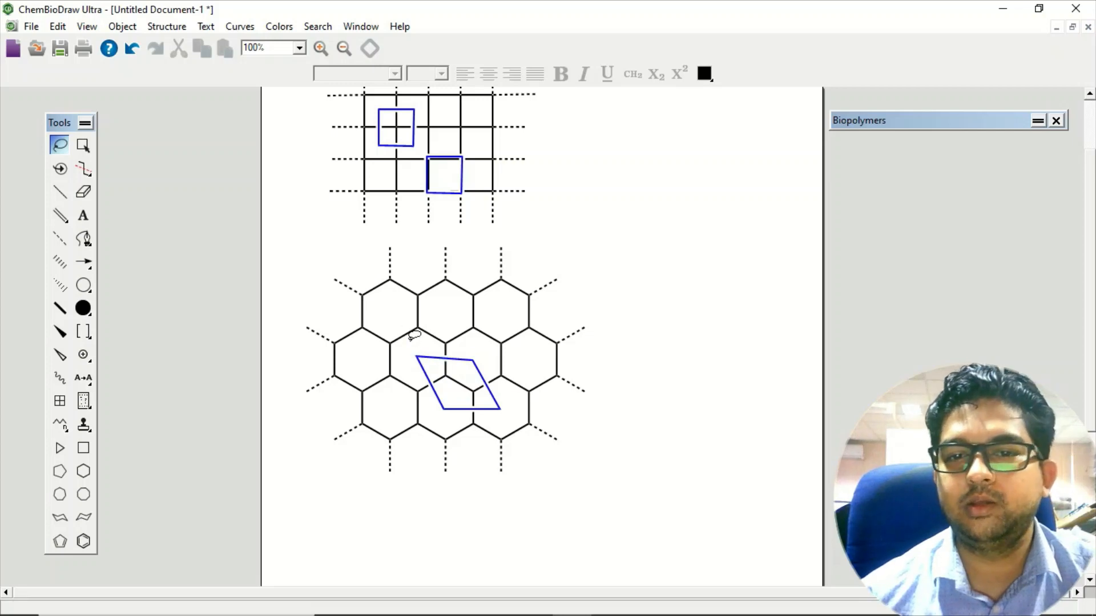
{"action": "mouse_move", "coordinate": [640, 615]}
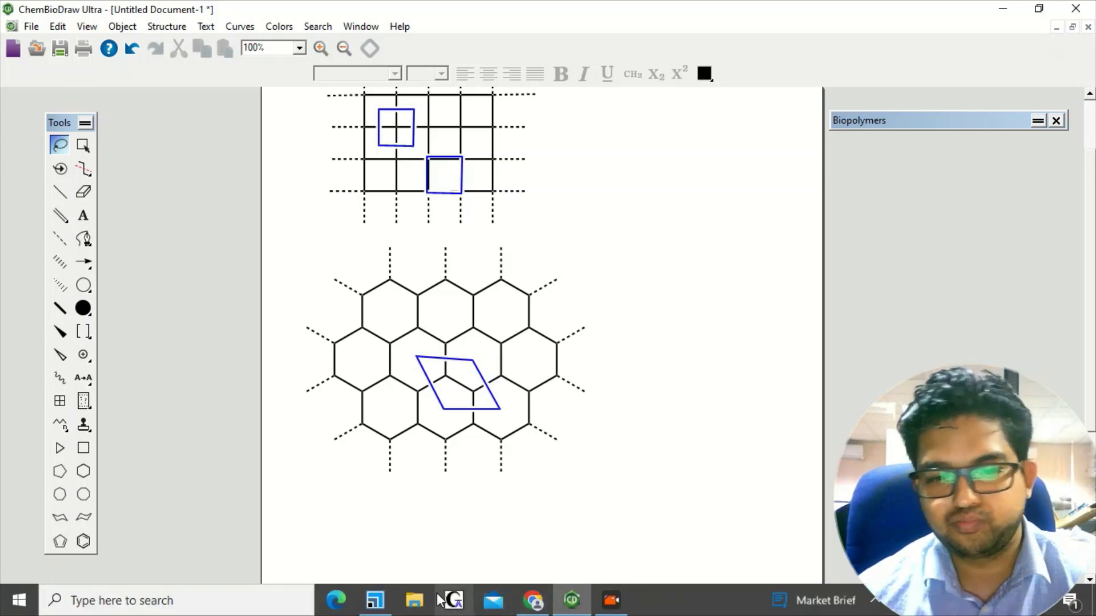
{"action": "left_click", "coordinate": [375, 599]}
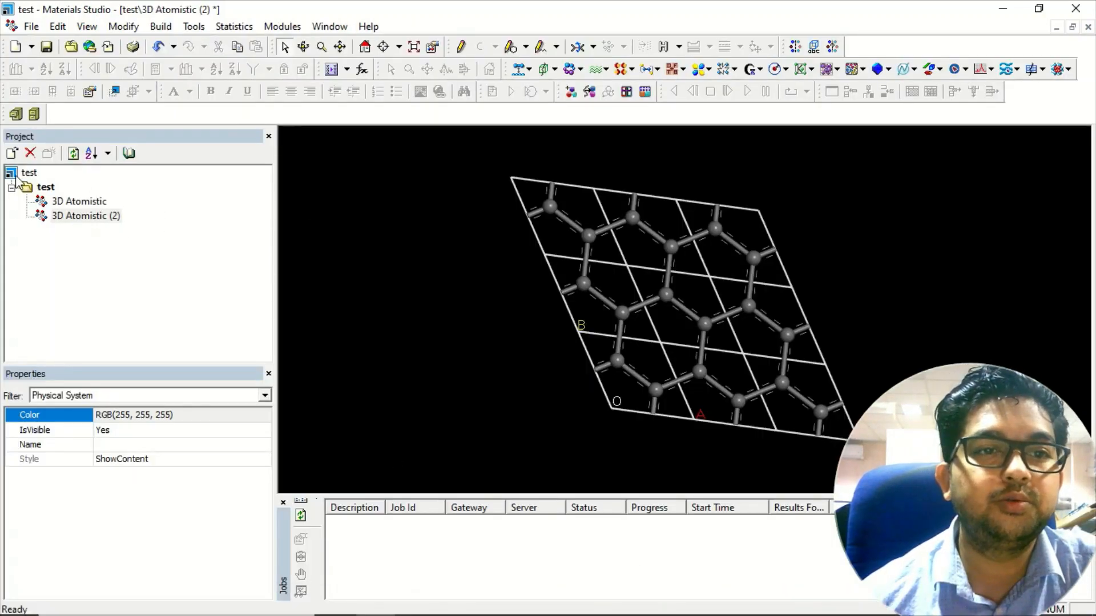
Step: Create a new 3D Atomistic document in the test project folder
{"action": "left_click", "coordinate": [42, 188]}
{"action": "right_click", "coordinate": [41, 186]}
{"action": "mouse_move", "coordinate": [103, 194]}
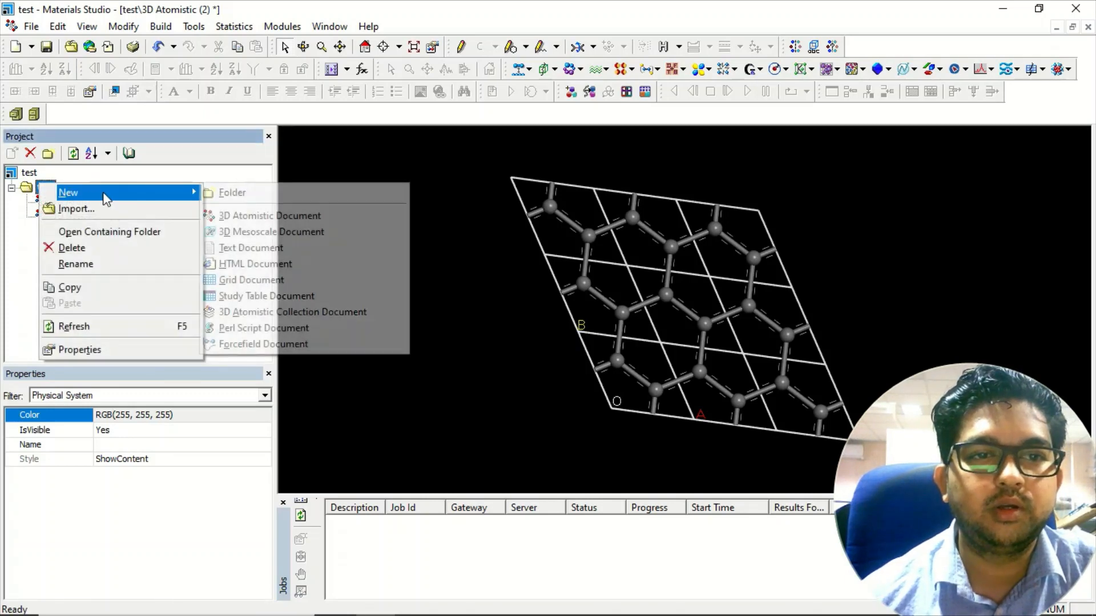
{"action": "left_click", "coordinate": [246, 218]}
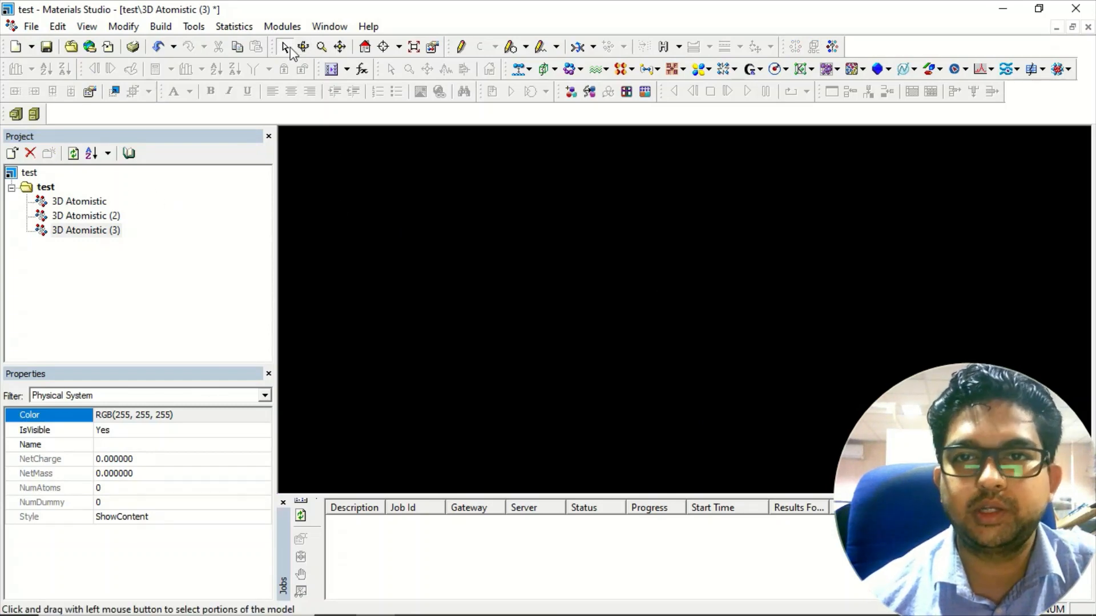
Step: Sketch two six-membered carbon rings fused along one shared edge, one above the other, and return to selection mode
{"action": "left_click", "coordinate": [527, 47]}
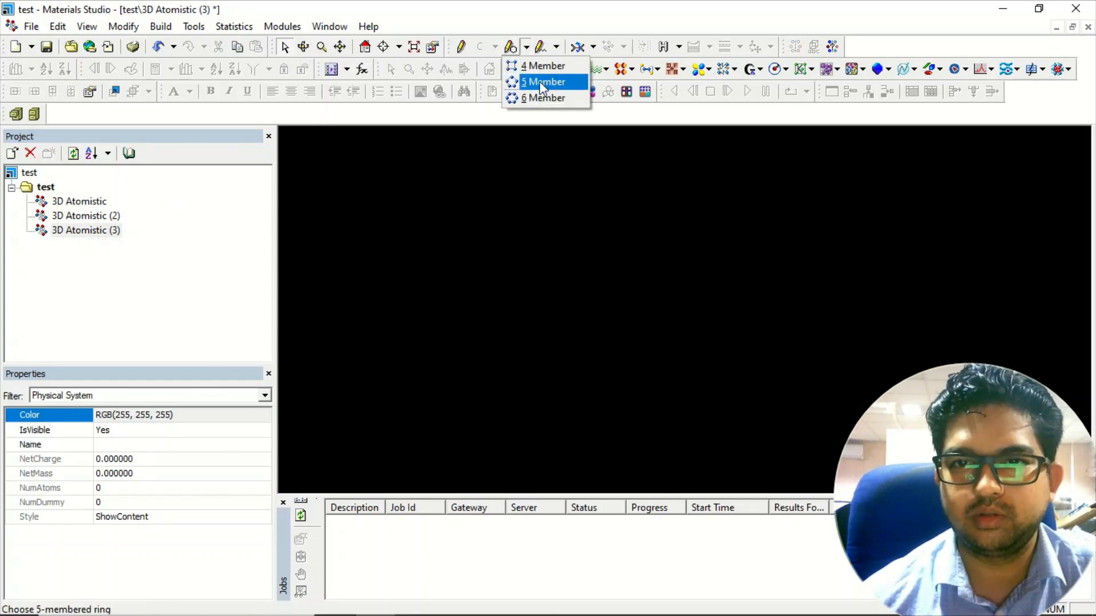
{"action": "left_click", "coordinate": [543, 97]}
{"action": "left_click", "coordinate": [639, 275]}
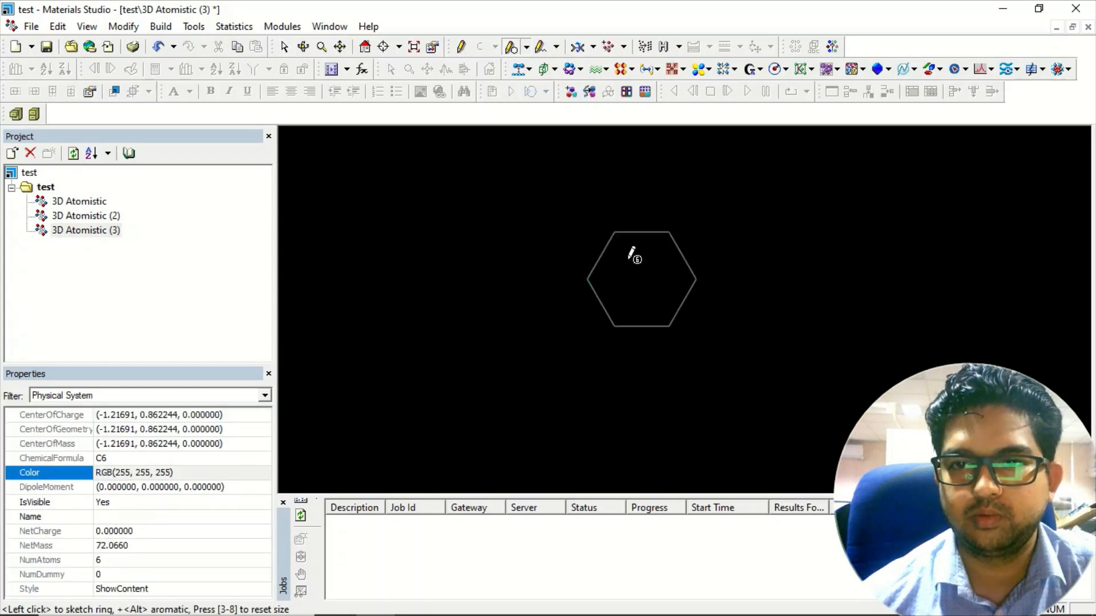
{"action": "left_click", "coordinate": [632, 229]}
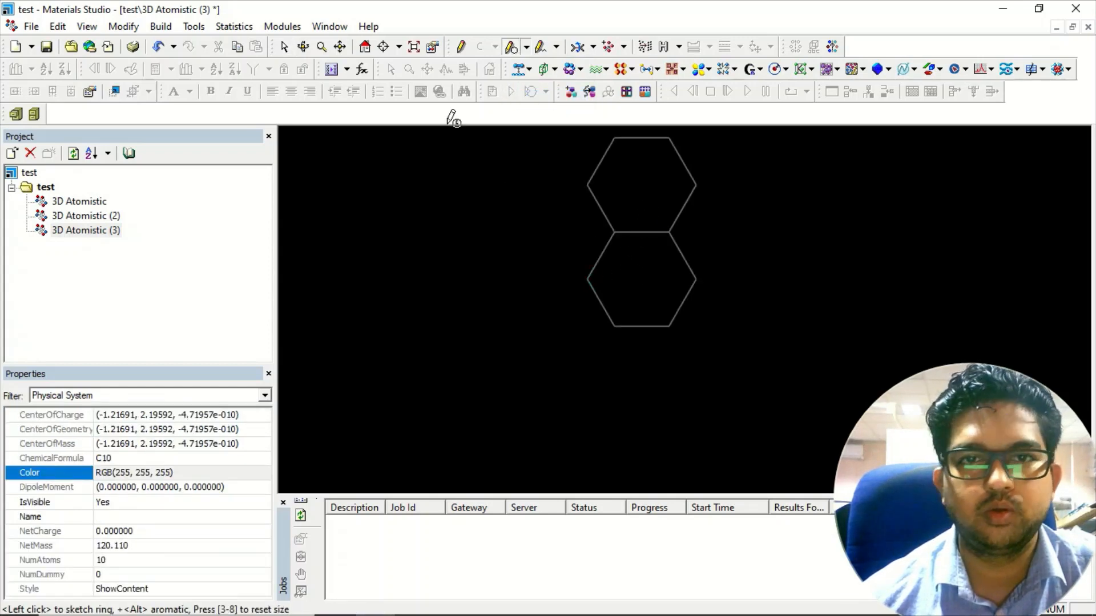
{"action": "left_click", "coordinate": [284, 47]}
Step: Display the fused carbon rings as ball and stick with a stick radius of 0.1 and a one-increment smaller ball radius
{"action": "right_click", "coordinate": [370, 223]}
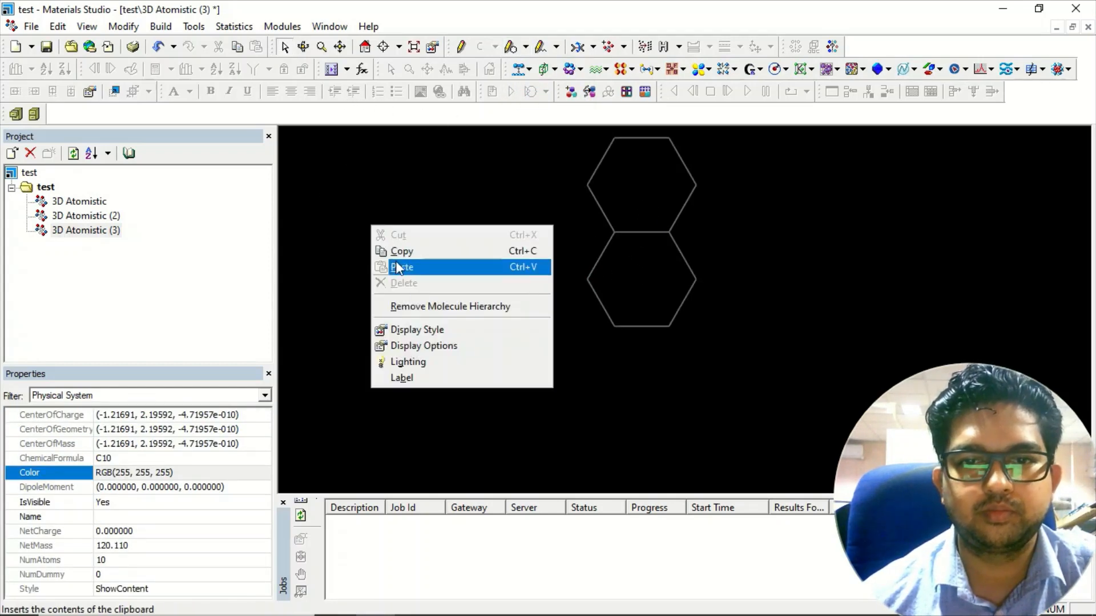
{"action": "left_click", "coordinate": [426, 328]}
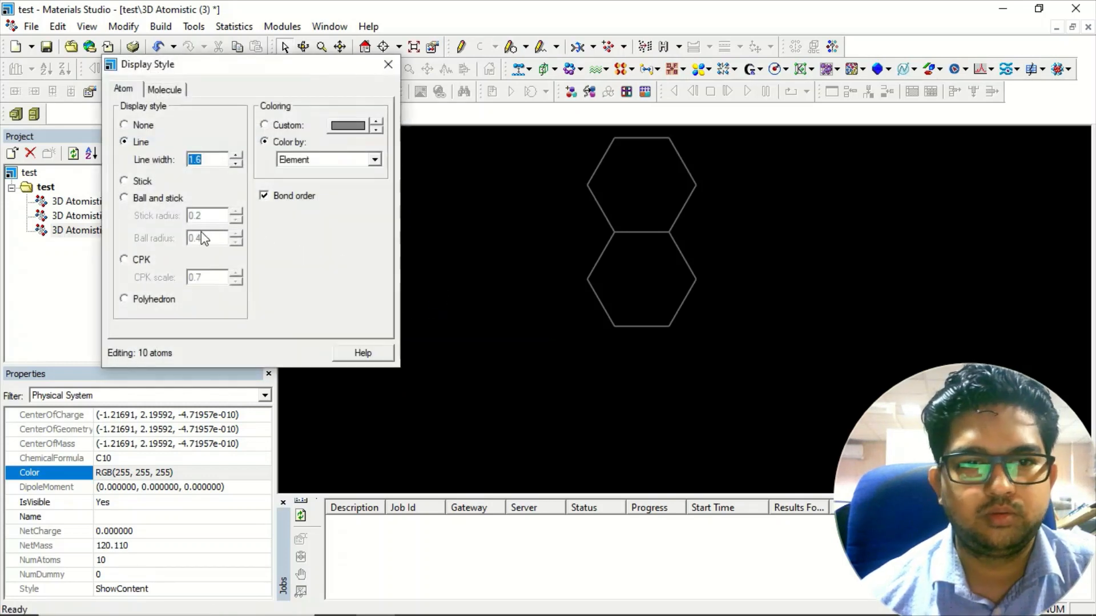
{"action": "left_click", "coordinate": [151, 198]}
{"action": "left_click", "coordinate": [235, 220]}
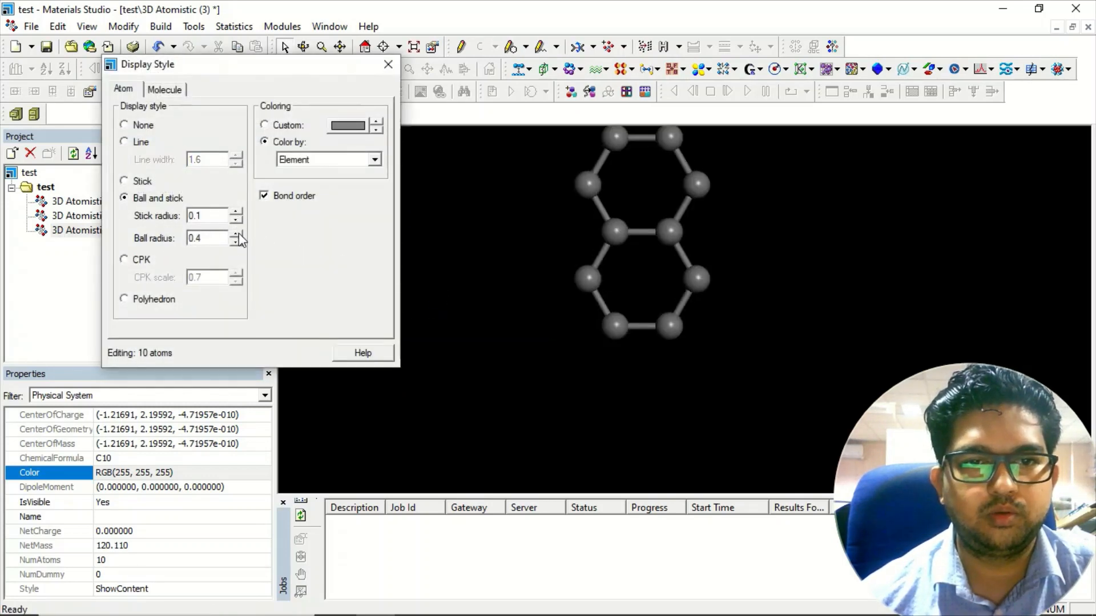
{"action": "left_click", "coordinate": [236, 241]}
{"action": "left_click", "coordinate": [388, 65]}
{"action": "middle_click_drag", "start_coordinate": [641, 180], "coordinate": [616, 277]}
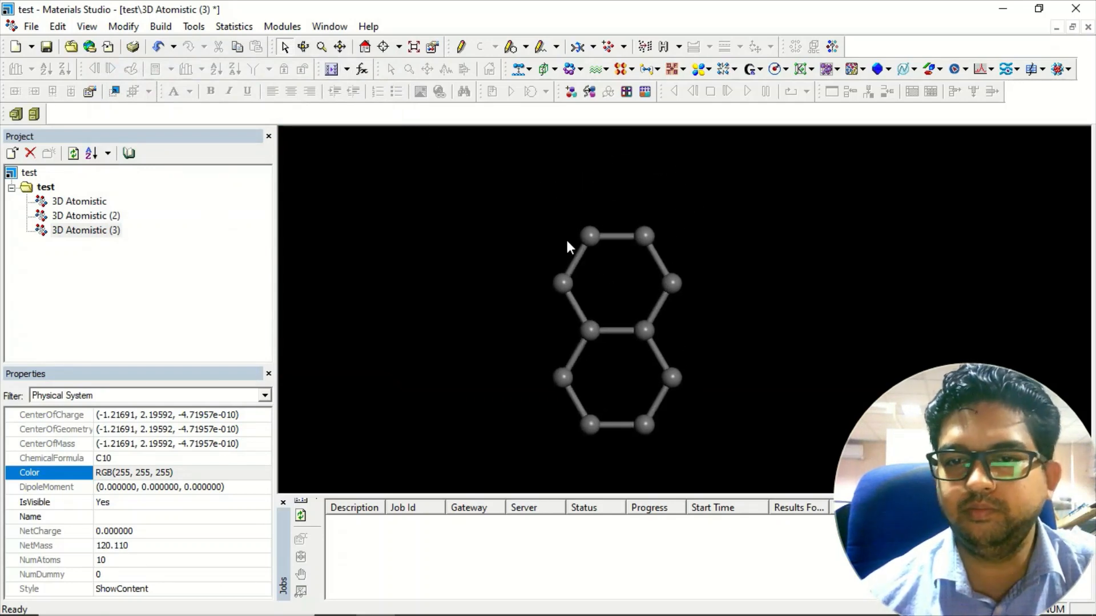
{"action": "left_click_drag", "start_coordinate": [545, 210], "coordinate": [710, 272]}
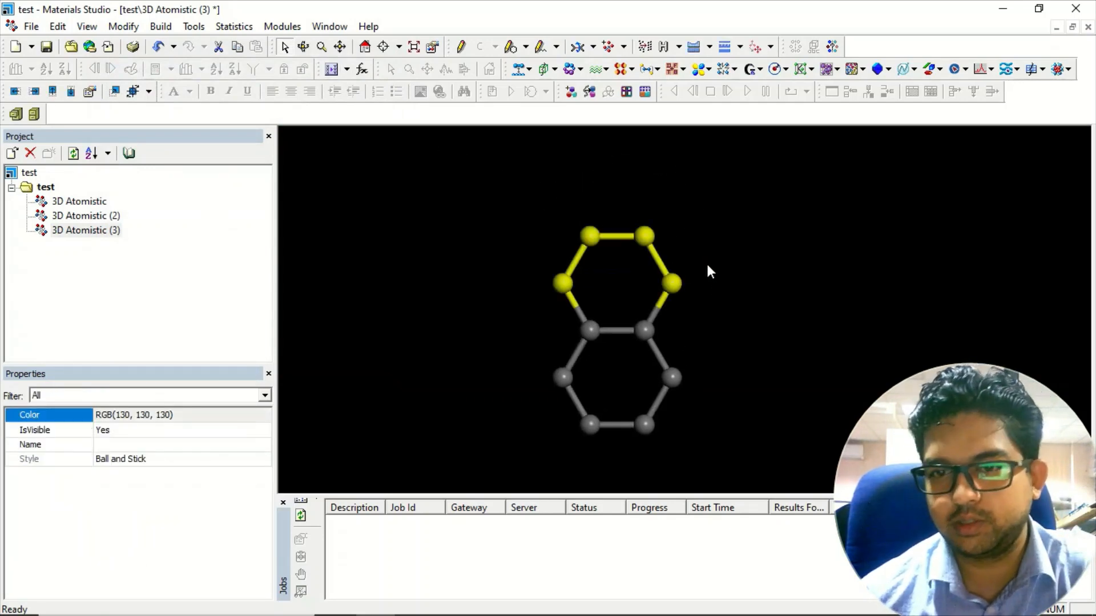
{"action": "key", "text": "Delete"}
{"action": "left_click_drag", "start_coordinate": [529, 368], "coordinate": [704, 448]}
{"action": "key", "text": "Delete"}
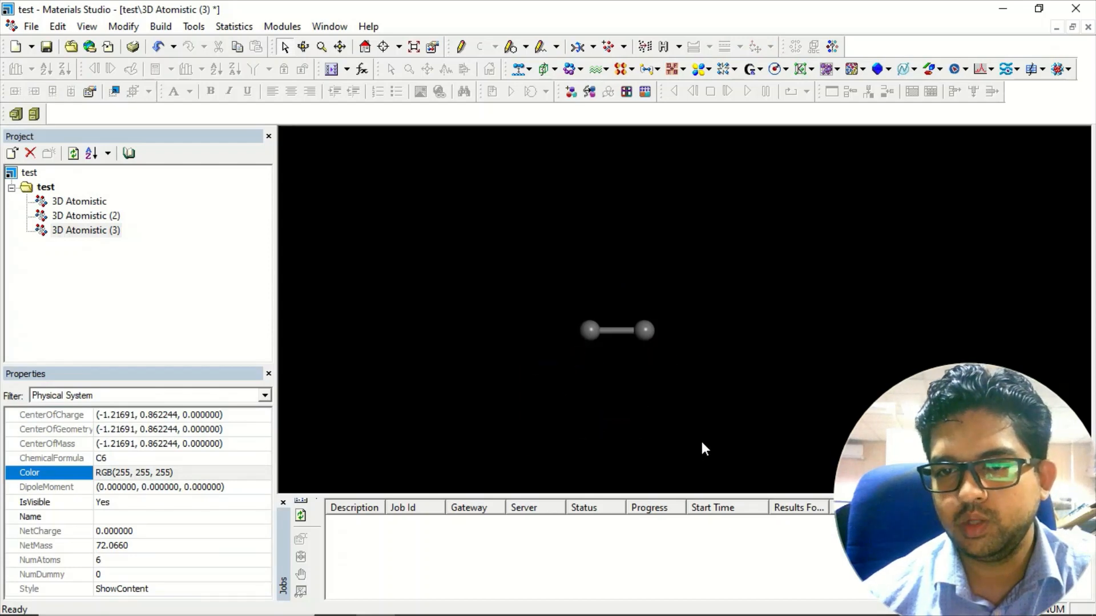
{"action": "right_click_drag", "start_coordinate": [658, 363], "coordinate": [664, 294]}
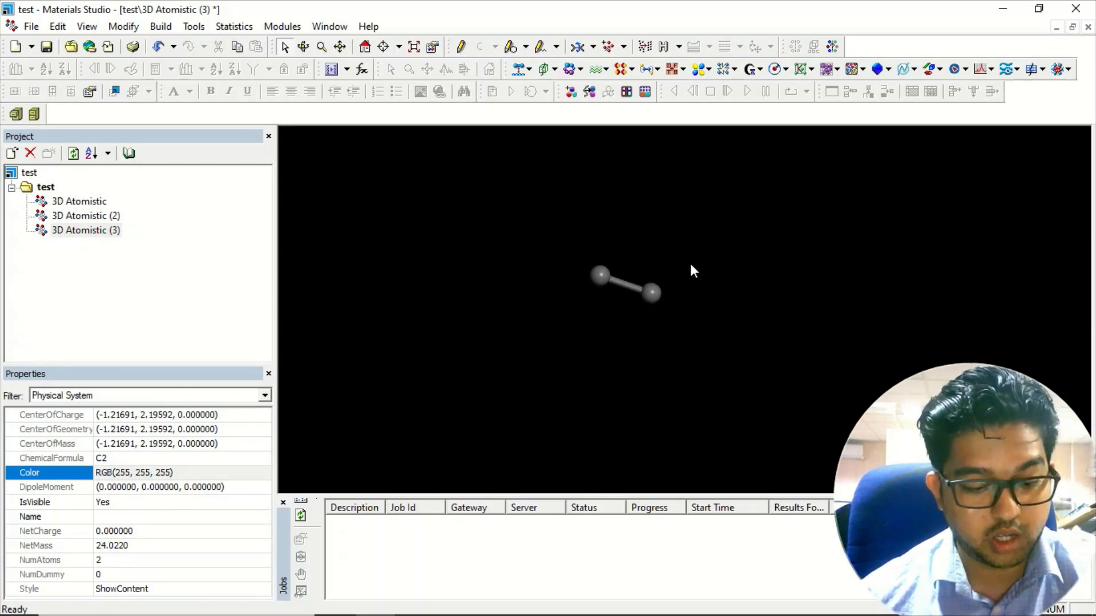
{"action": "key", "text": "ctrl+z"}
{"action": "key", "text": "ctrl+z"}
{"action": "key", "text": "ctrl+z"}
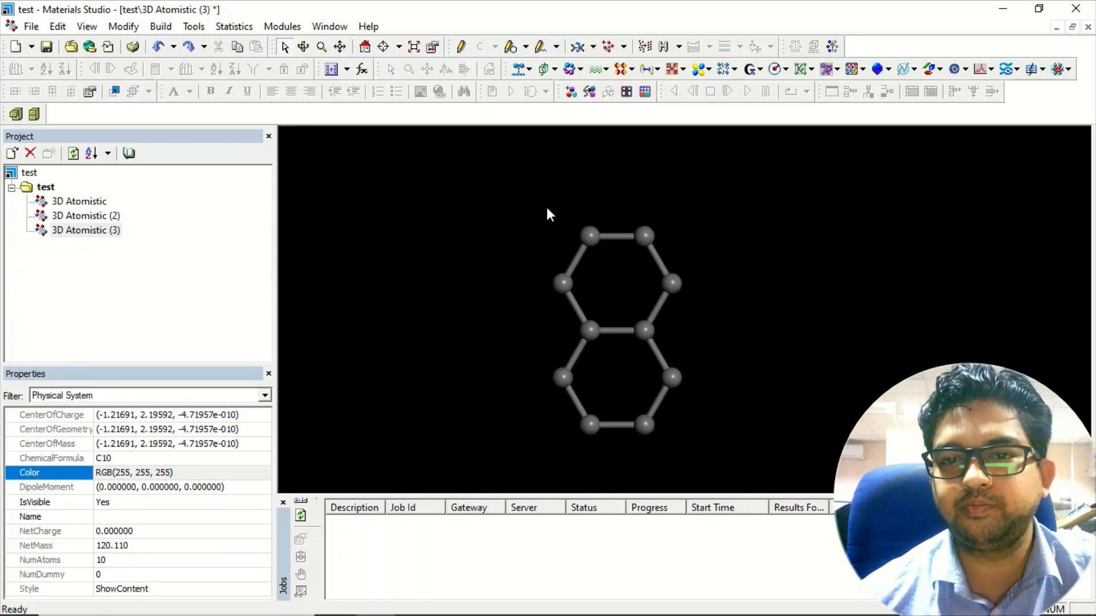
Step: Delete the two topmost and two bottommost carbon atoms, keeping the shared central bond and its four neighbouring atoms
{"action": "left_click_drag", "start_coordinate": [548, 208], "coordinate": [686, 259]}
{"action": "key", "text": "Delete"}
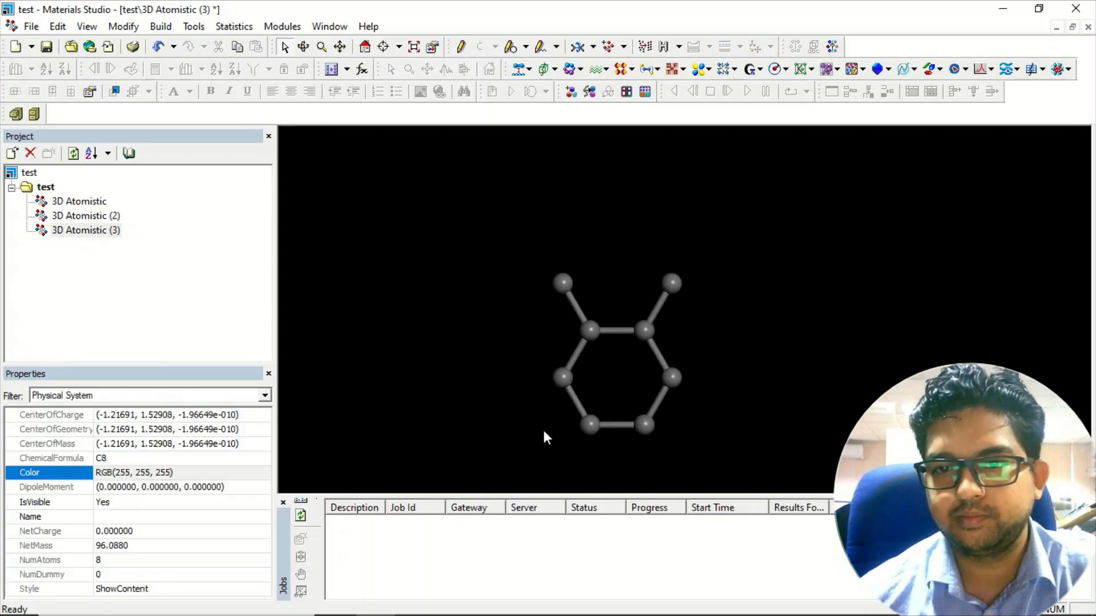
{"action": "left_click_drag", "start_coordinate": [555, 419], "coordinate": [688, 451]}
{"action": "key", "text": "Delete"}
{"action": "right_click_drag", "start_coordinate": [627, 419], "coordinate": [622, 392]}
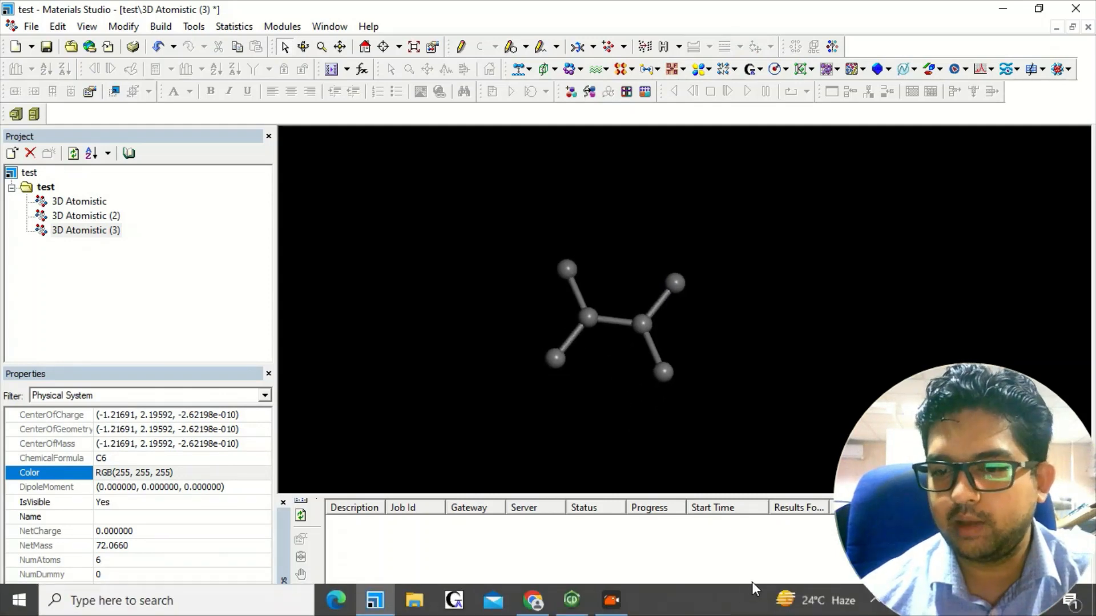
Step: Compare the remaining six-atom fragment with the hexagonal unit cell drawing in ChemBioDraw Ultra, and return to Materials Studio
{"action": "left_click", "coordinate": [571, 599]}
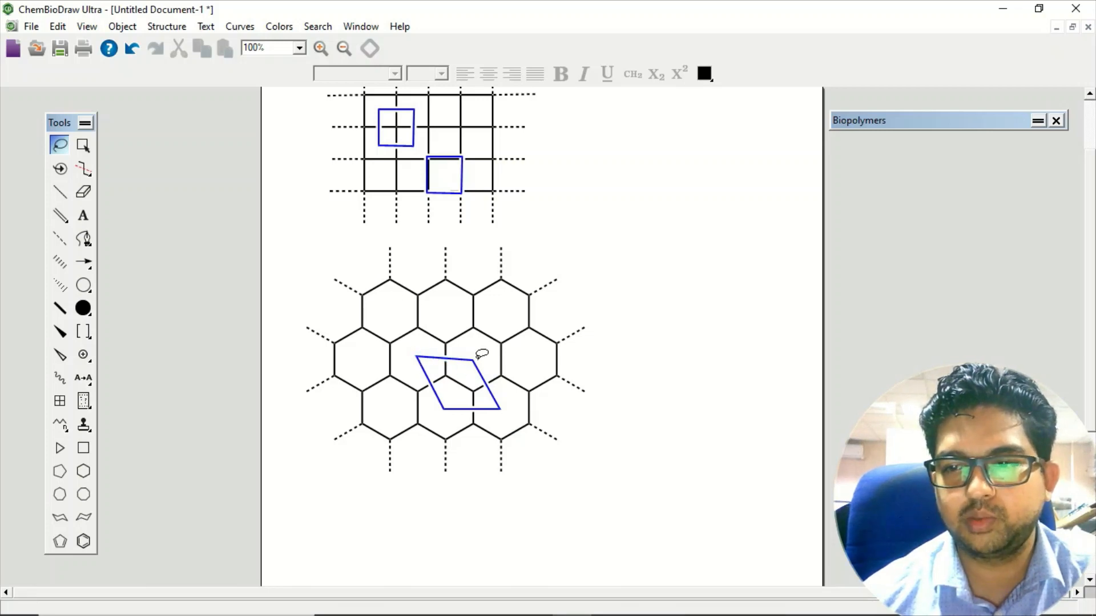
{"action": "left_click", "coordinate": [1003, 8]}
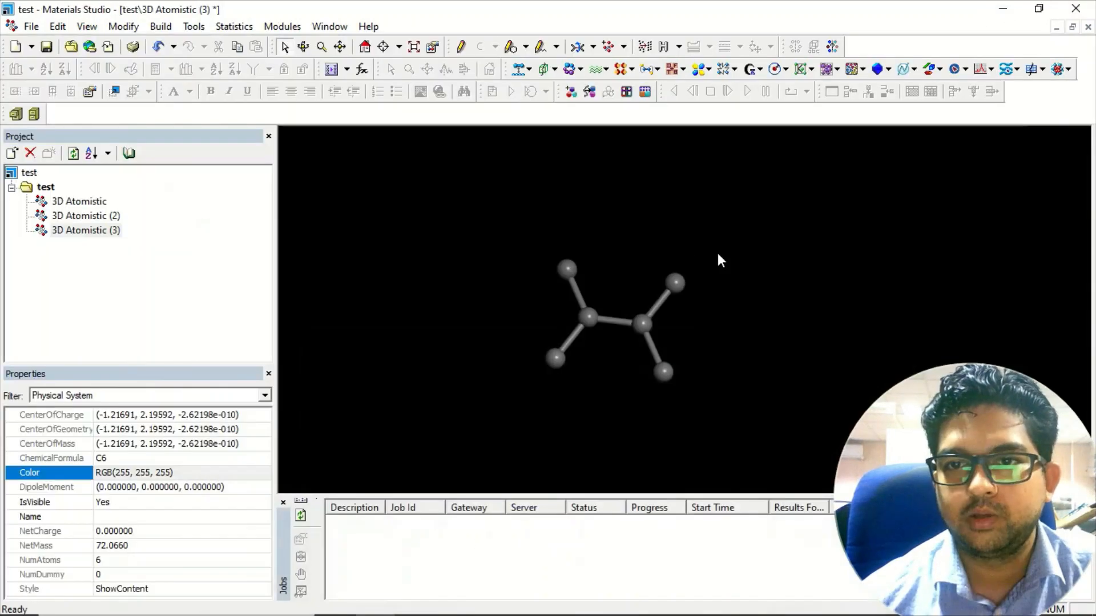
{"action": "mouse_move", "coordinate": [720, 283]}
{"action": "right_mouse_down"}
{"action": "mouse_move", "coordinate": [750, 288]}
{"action": "mouse_move", "coordinate": [741, 288]}
{"action": "right_mouse_up"}
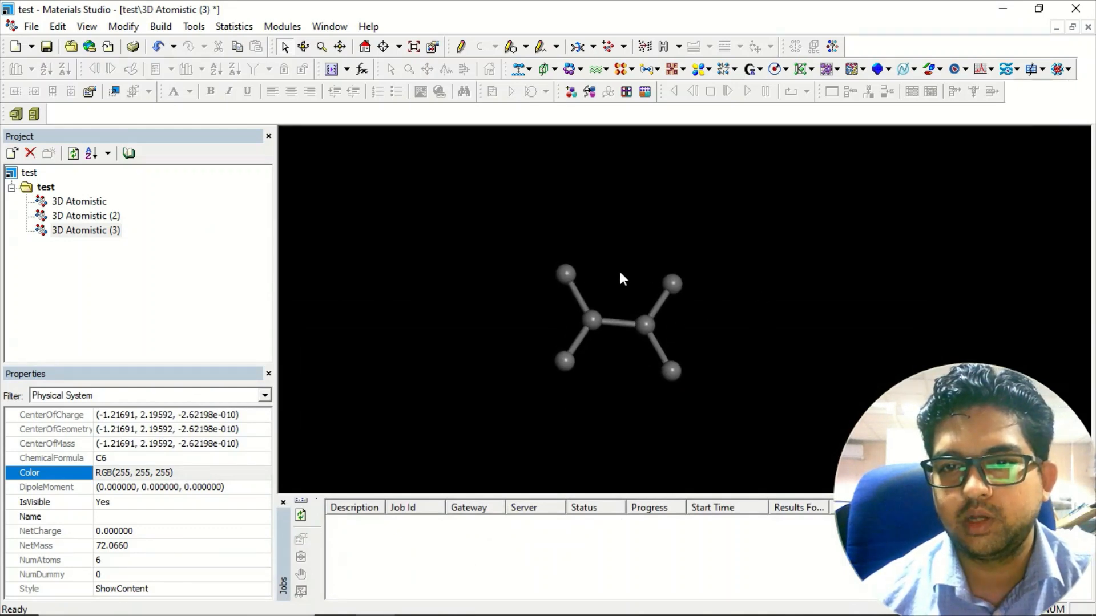
{"action": "right_click_drag", "start_coordinate": [523, 311], "coordinate": [628, 277]}
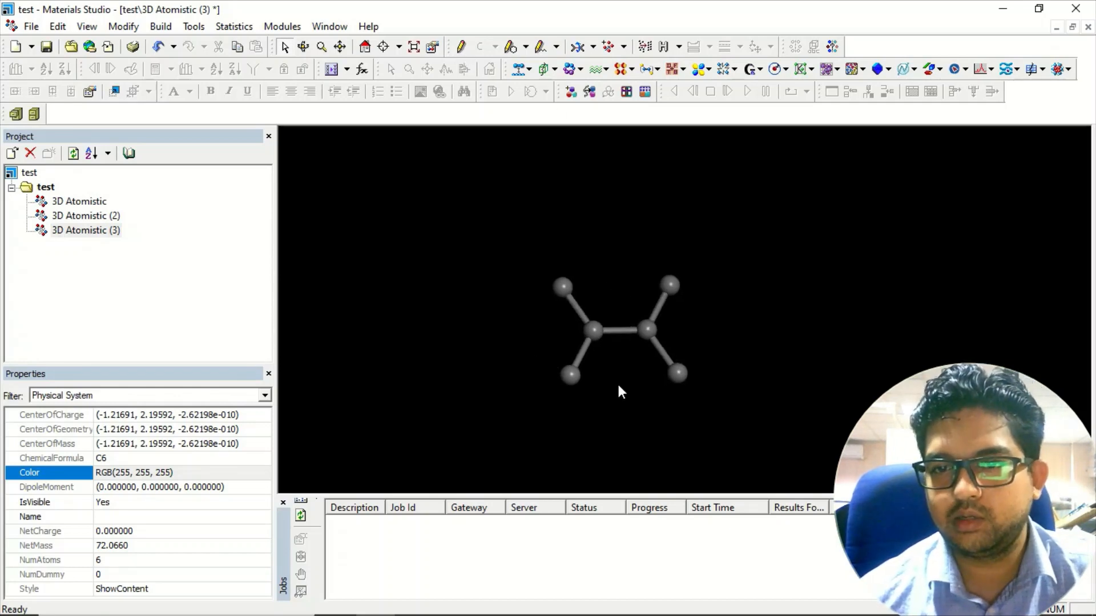
{"action": "mouse_move", "coordinate": [619, 386]}
{"action": "right_mouse_down"}
{"action": "mouse_move", "coordinate": [598, 385]}
{"action": "mouse_move", "coordinate": [604, 372]}
{"action": "right_mouse_up"}
Step: Create a centroid between the two upper outer carbon atoms and another between the upper-left and lower-left outer atoms
{"action": "left_click", "coordinate": [561, 285]}
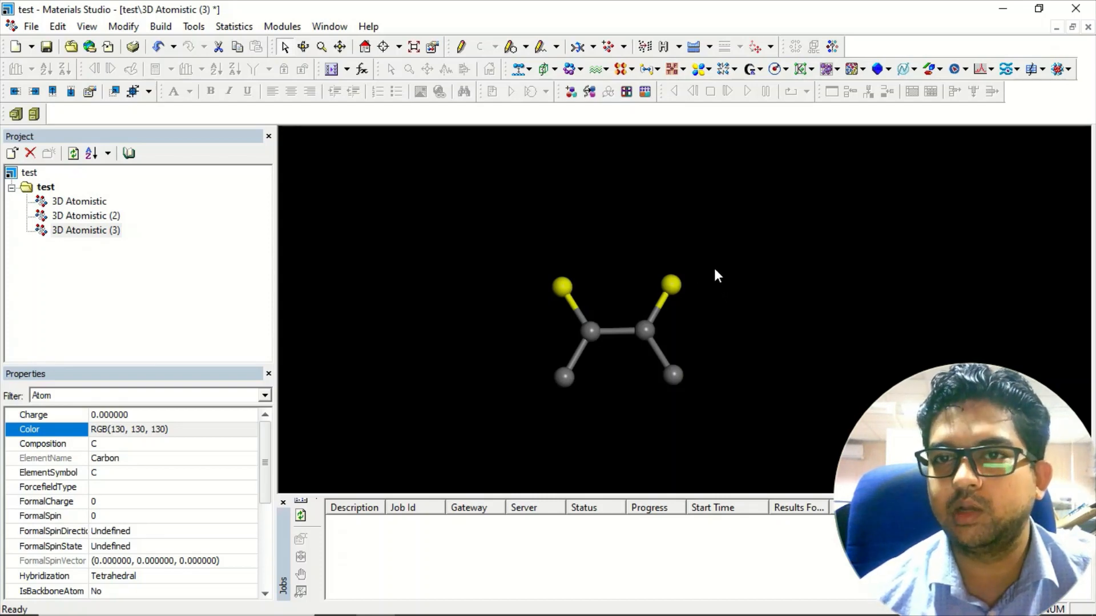
{"action": "left_click", "coordinate": [608, 47]}
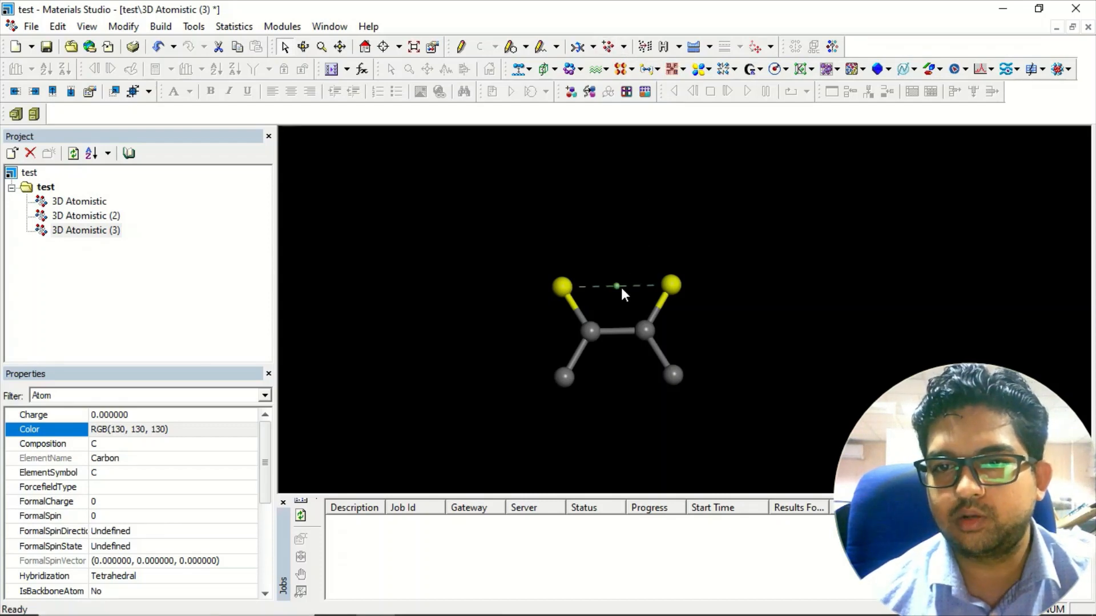
{"action": "left_click", "coordinate": [563, 287]}
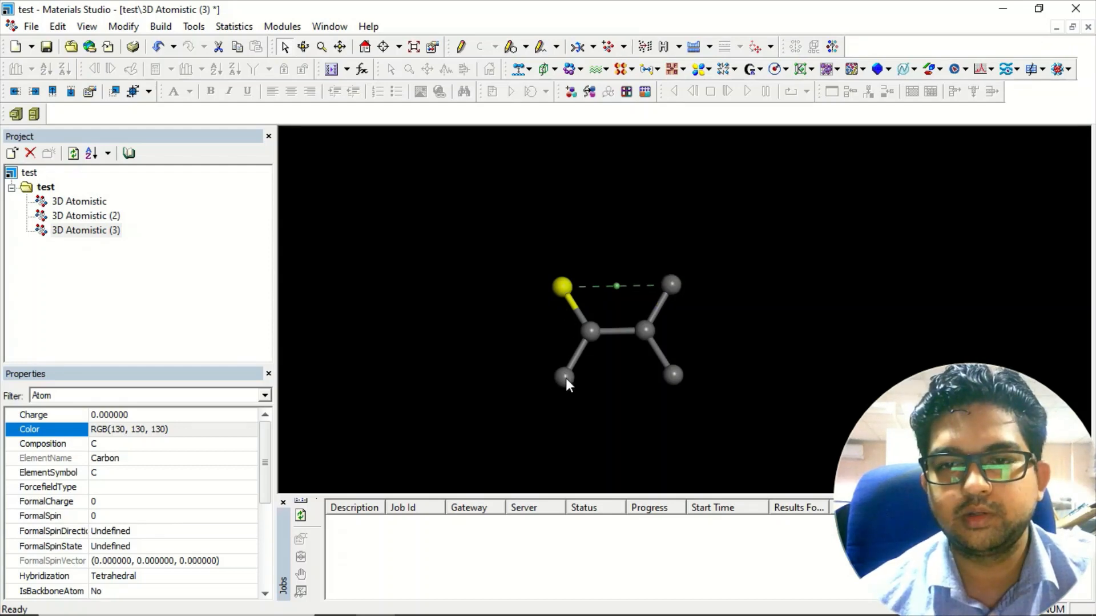
{"action": "left_click", "coordinate": [609, 47]}
{"action": "left_click", "coordinate": [607, 301]}
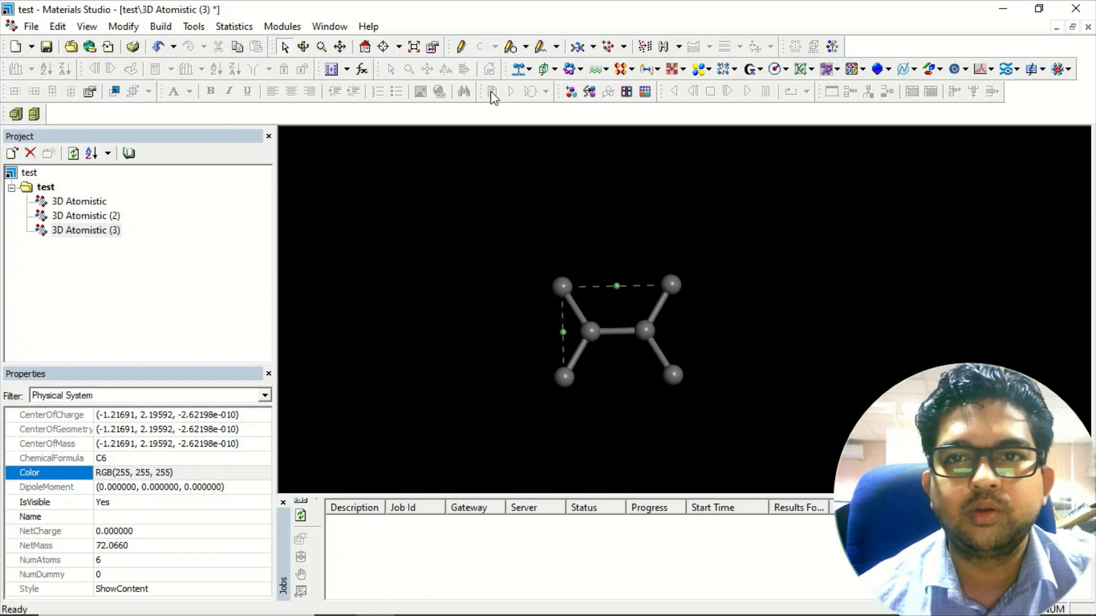
Step: Measure the distance between the two centroids, and return to selection mode
{"action": "left_click", "coordinate": [594, 50]}
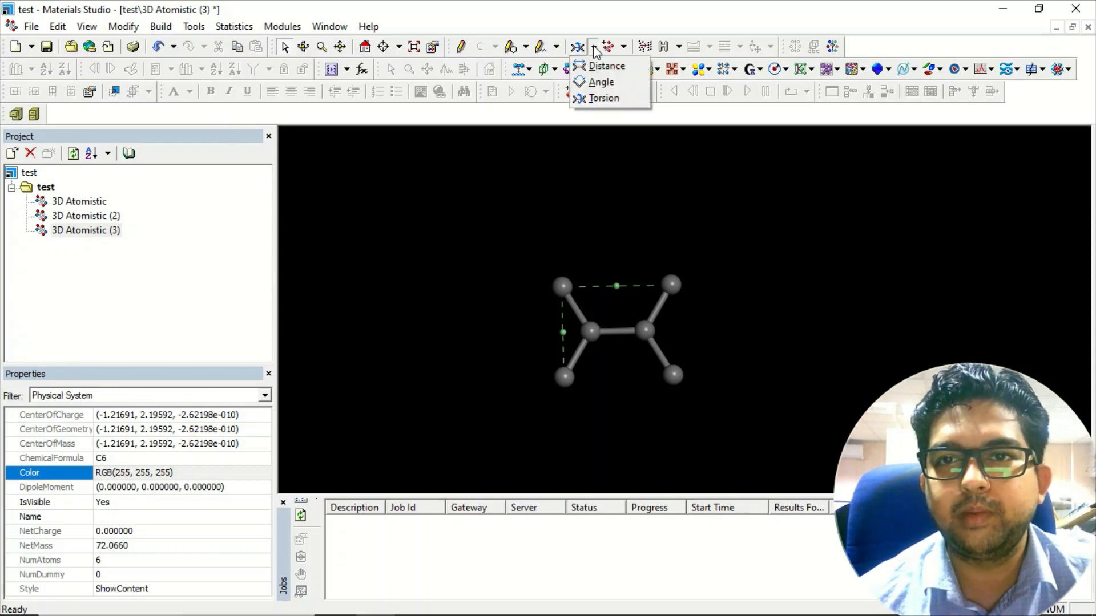
{"action": "left_click", "coordinate": [603, 65]}
{"action": "left_click", "coordinate": [615, 286]}
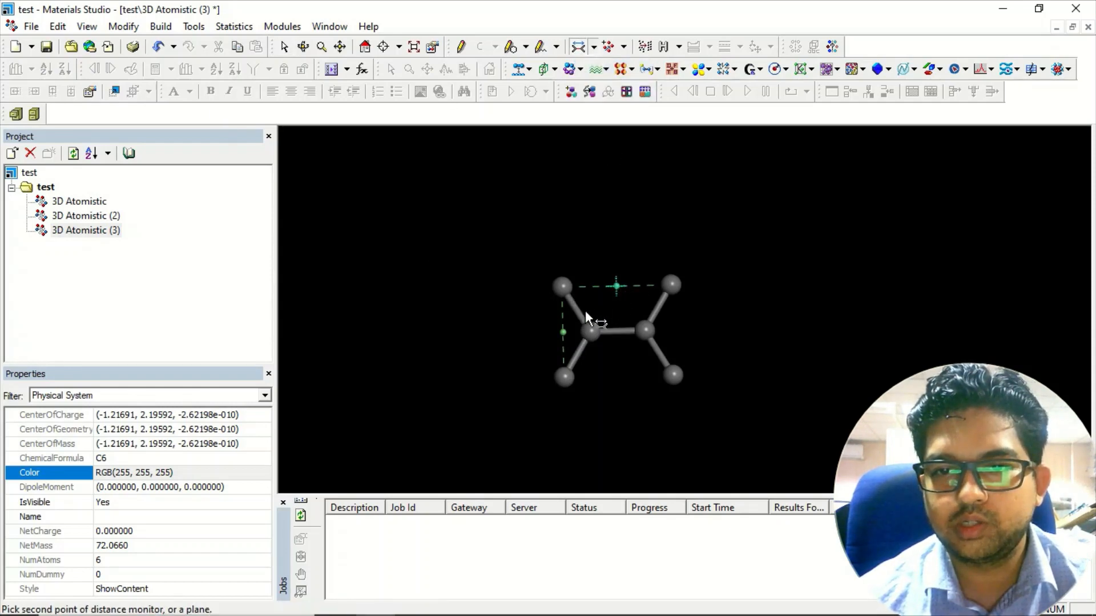
{"action": "left_click", "coordinate": [563, 333]}
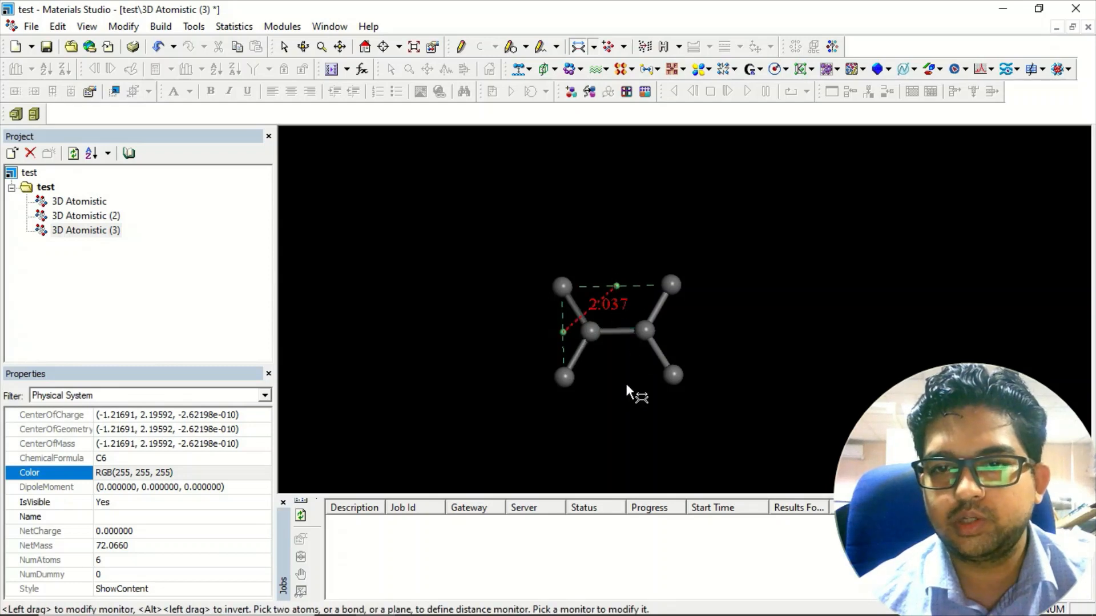
{"action": "mouse_move", "coordinate": [626, 383]}
{"action": "right_mouse_down"}
{"action": "mouse_move", "coordinate": [614, 320]}
{"action": "mouse_move", "coordinate": [624, 386]}
{"action": "right_mouse_up"}
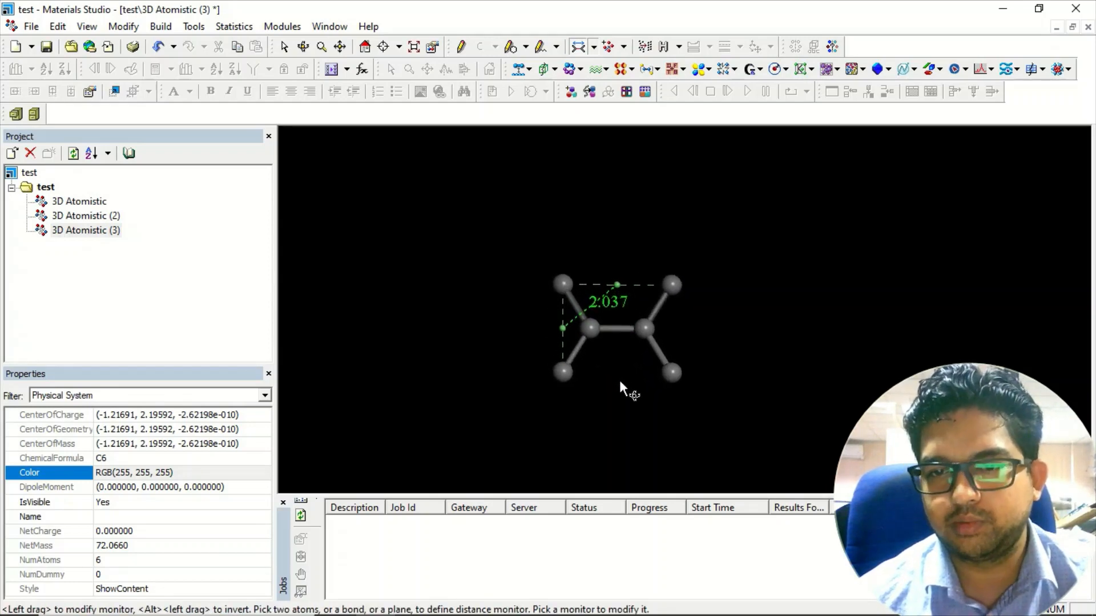
{"action": "right_click_drag", "start_coordinate": [618, 208], "coordinate": [617, 253]}
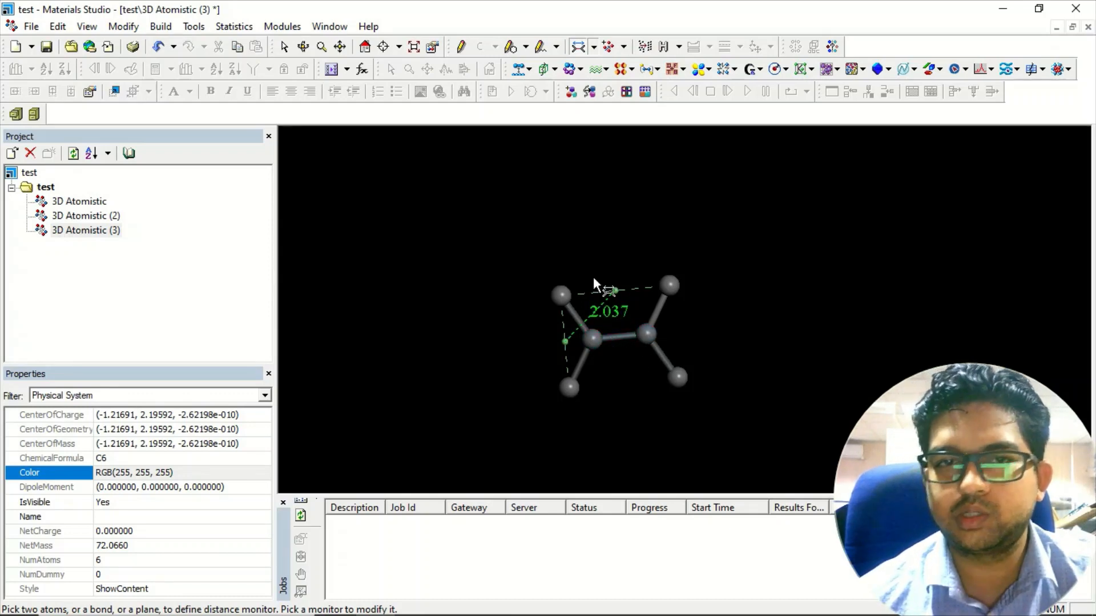
{"action": "left_click", "coordinate": [284, 47]}
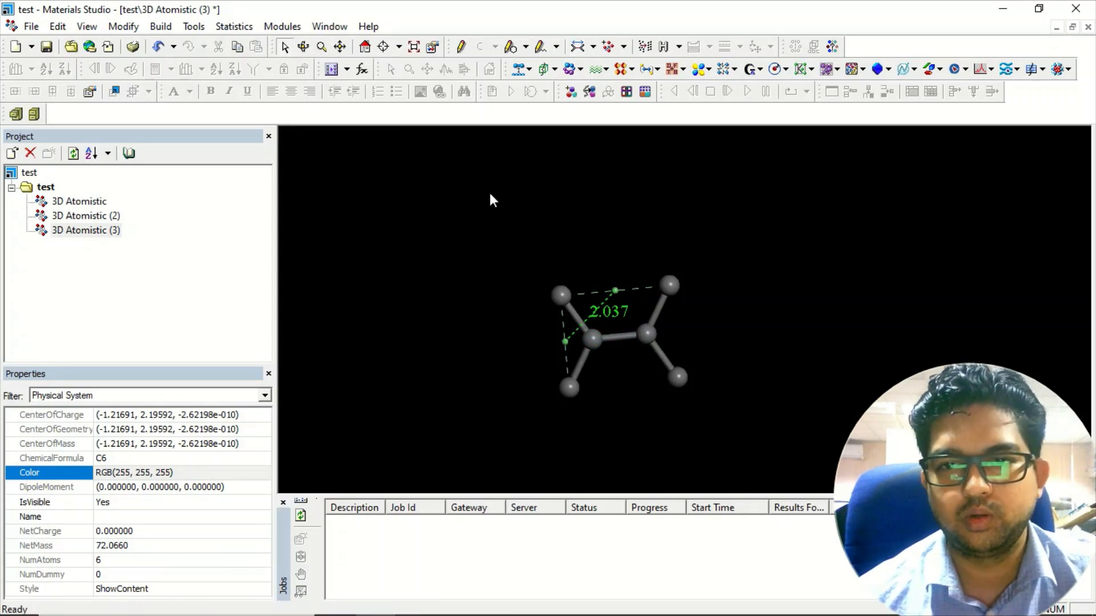
Step: Create another new 3D Atomistic document in the test project folder
{"action": "left_click", "coordinate": [38, 187]}
{"action": "right_click", "coordinate": [38, 187]}
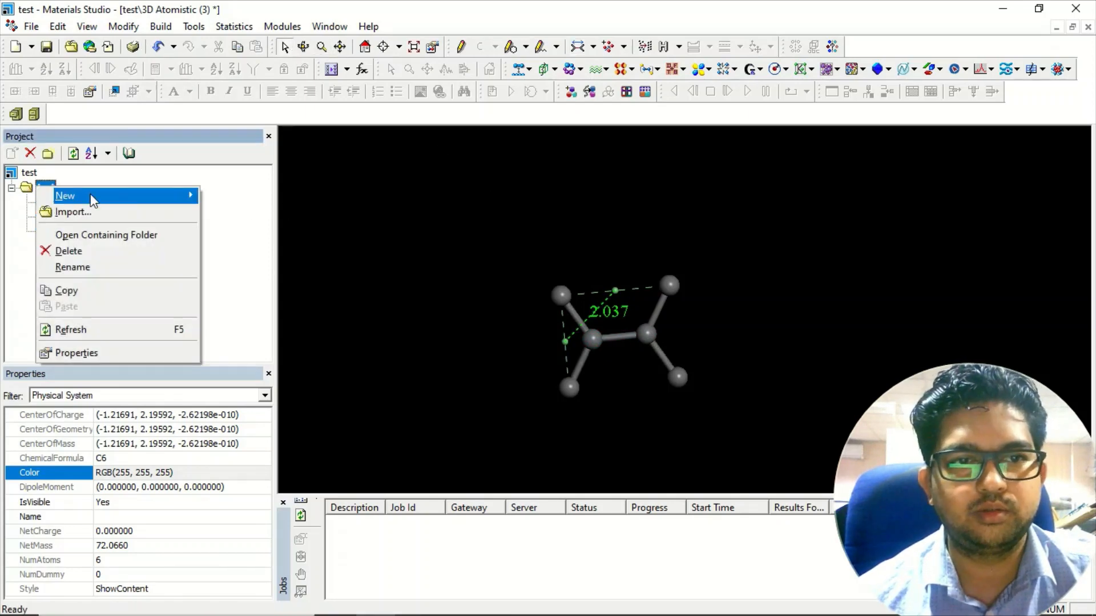
{"action": "mouse_move", "coordinate": [173, 204]}
{"action": "left_click", "coordinate": [246, 223]}
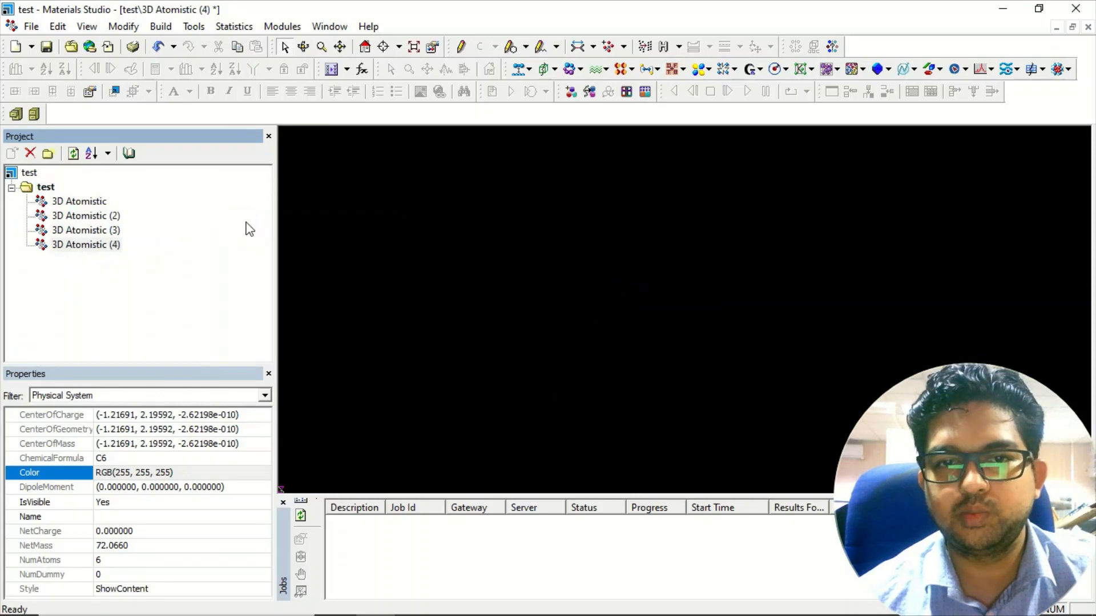
Step: Start building a crystal in the empty document with lattice lengths a and b of 2.1 Å and c of 15 Å
{"action": "left_click", "coordinate": [161, 27]}
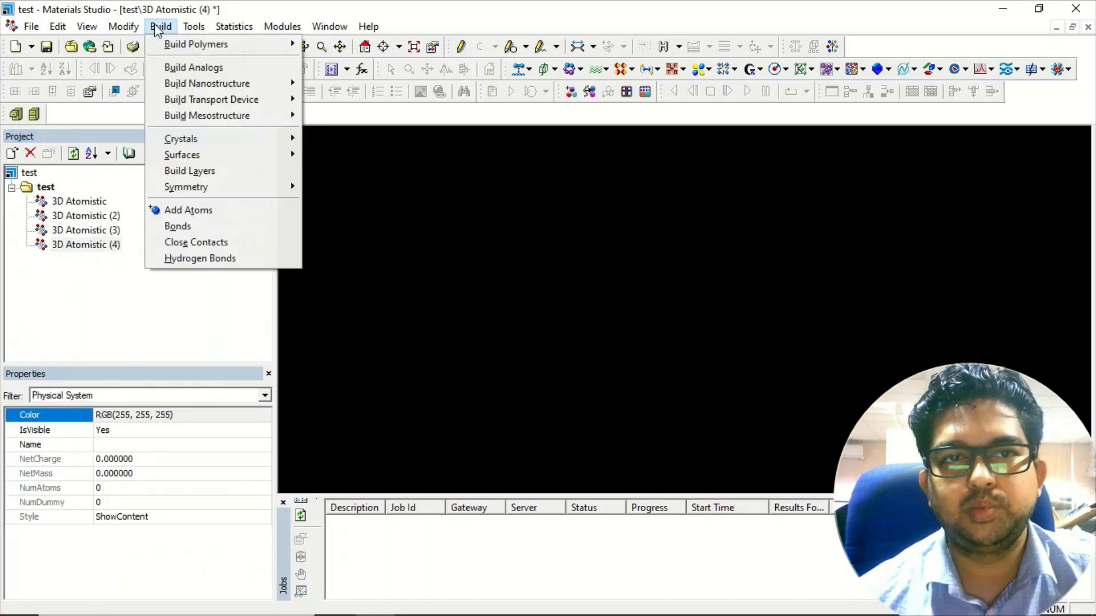
{"action": "mouse_move", "coordinate": [234, 141]}
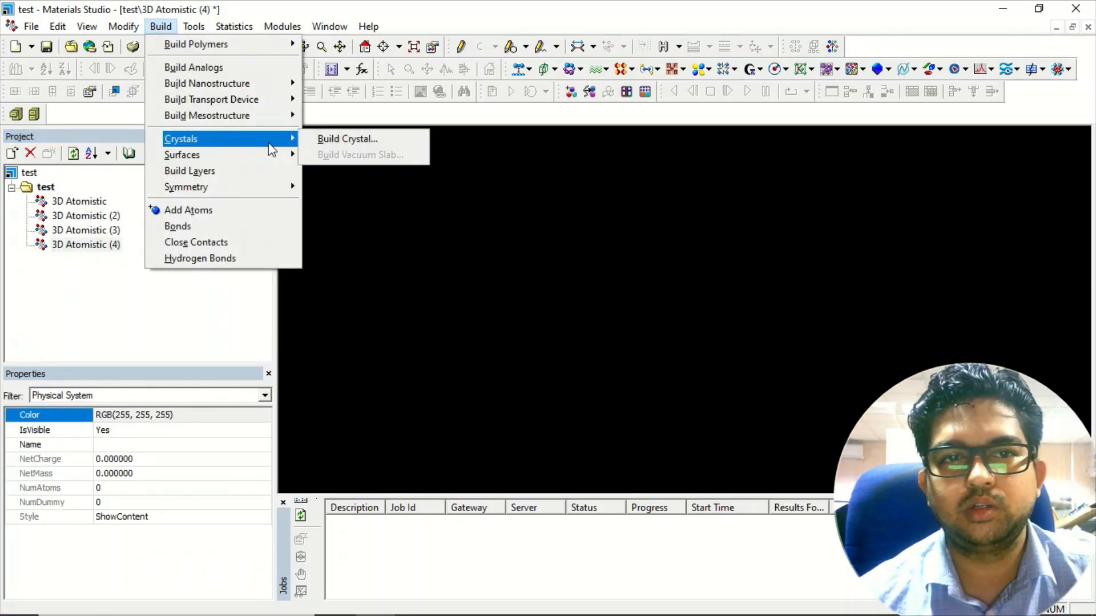
{"action": "left_click", "coordinate": [343, 139]}
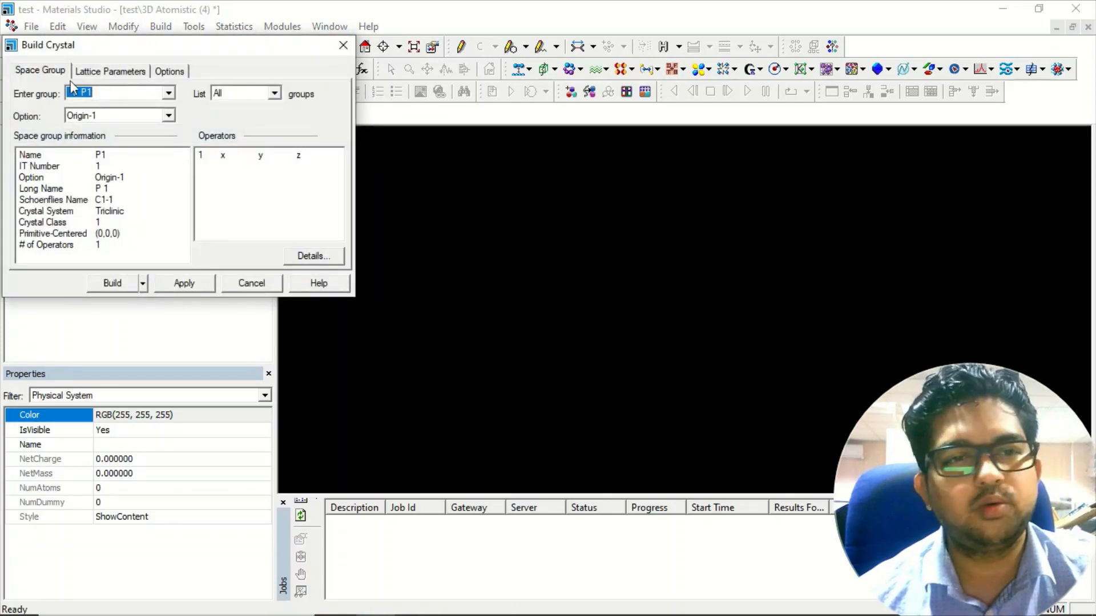
{"action": "left_click", "coordinate": [106, 69]}
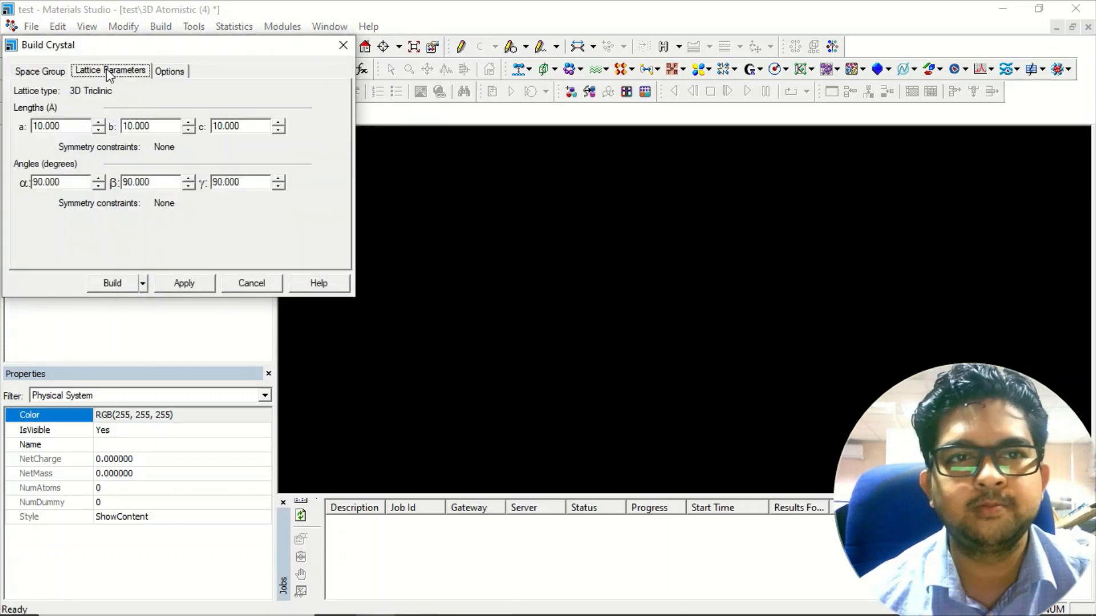
{"action": "key", "text": "Tab"}
{"action": "type", "text": "2"}
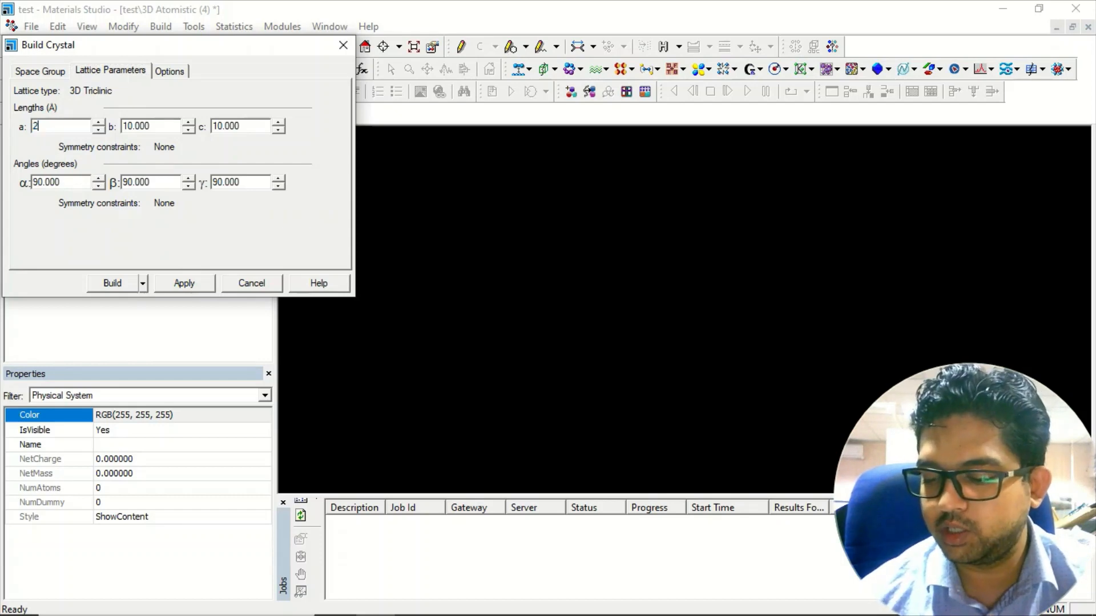
{"action": "type", "text": ".1"}
{"action": "key", "text": "Tab"}
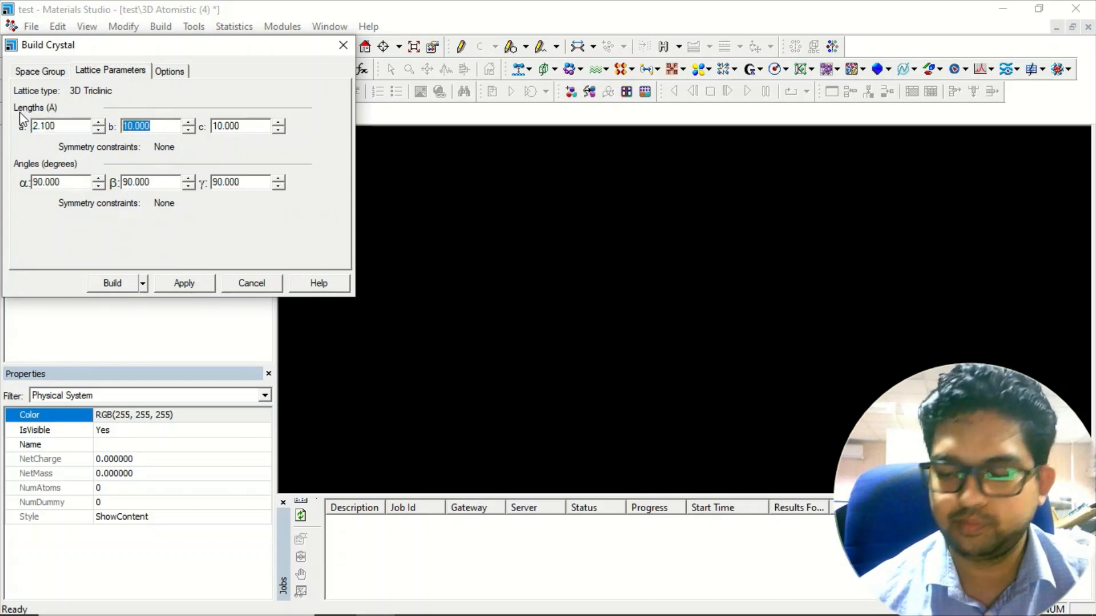
{"action": "type", "text": "2.1"}
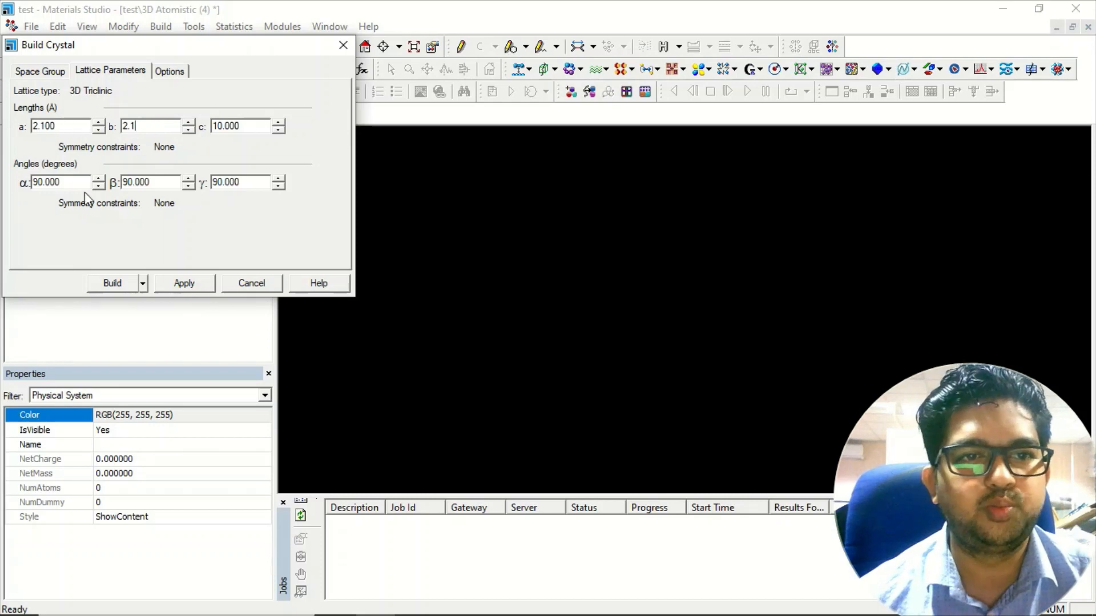
{"action": "left_click", "coordinate": [247, 126]}
{"action": "left_click_drag", "start_coordinate": [247, 126], "coordinate": [185, 129]}
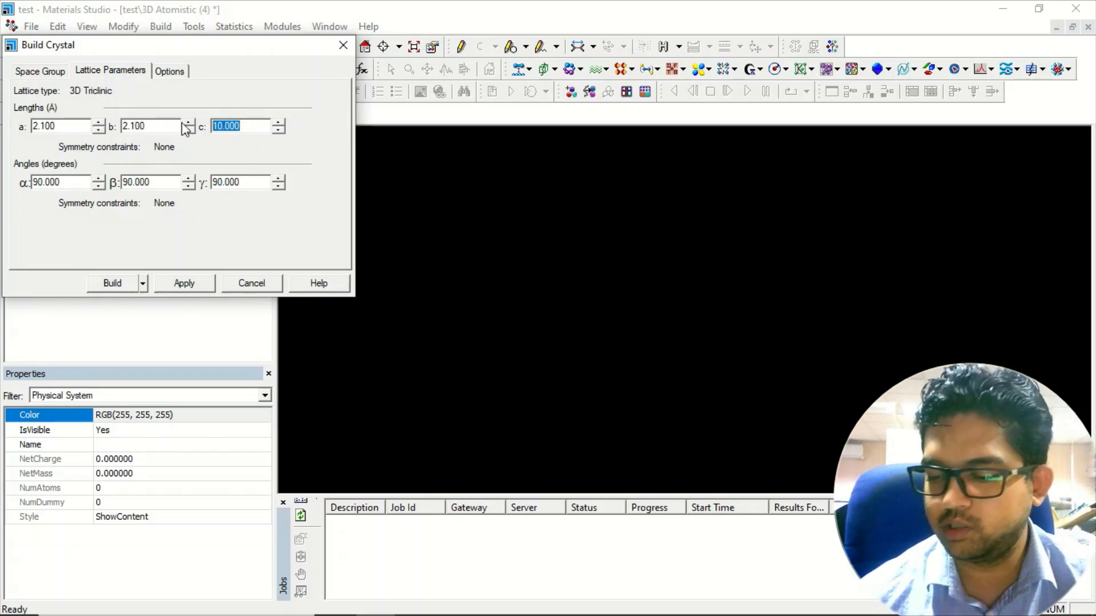
{"action": "type", "text": "15"}
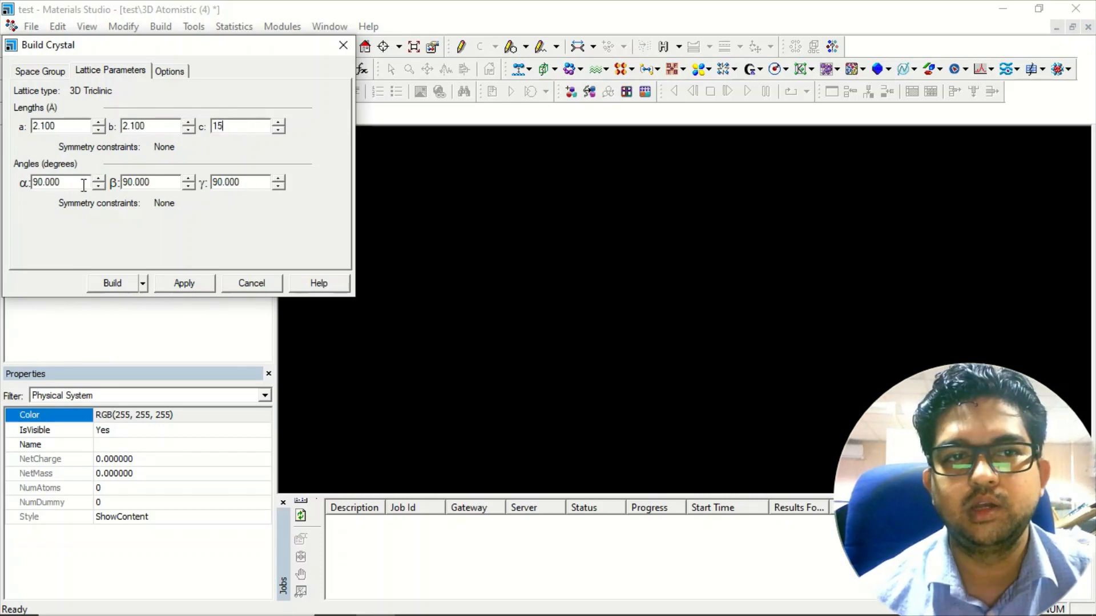
Step: Set the lattice angle γ to 120° and apply the crystal build to the empty document, leaving the crystal builder
{"action": "left_click_drag", "start_coordinate": [241, 184], "coordinate": [208, 183]}
{"action": "type", "text": "120"}
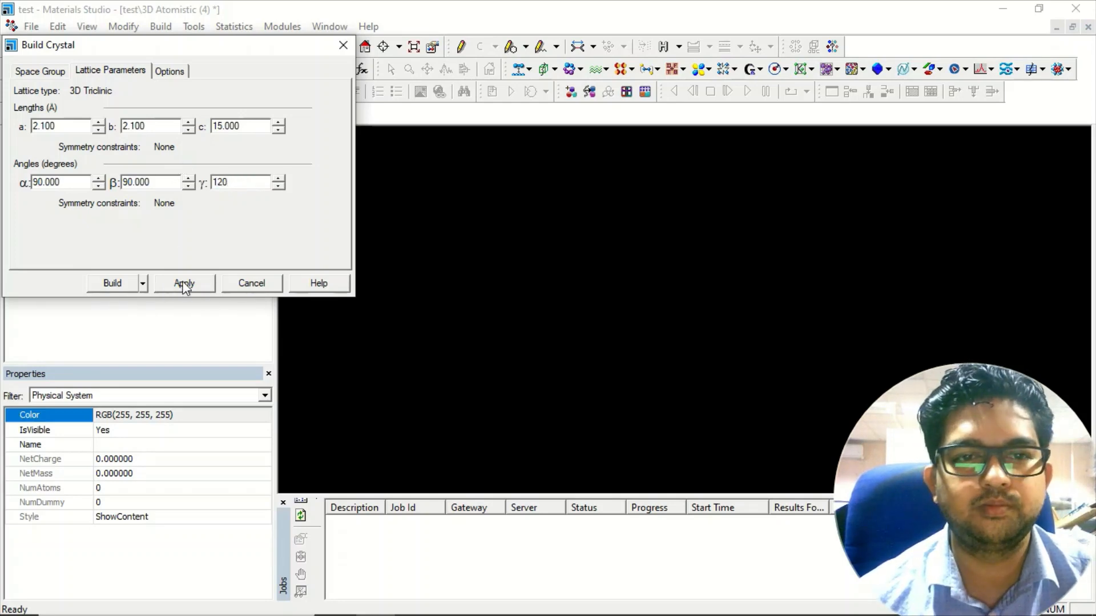
{"action": "left_click", "coordinate": [184, 284]}
{"action": "left_click", "coordinate": [343, 46]}
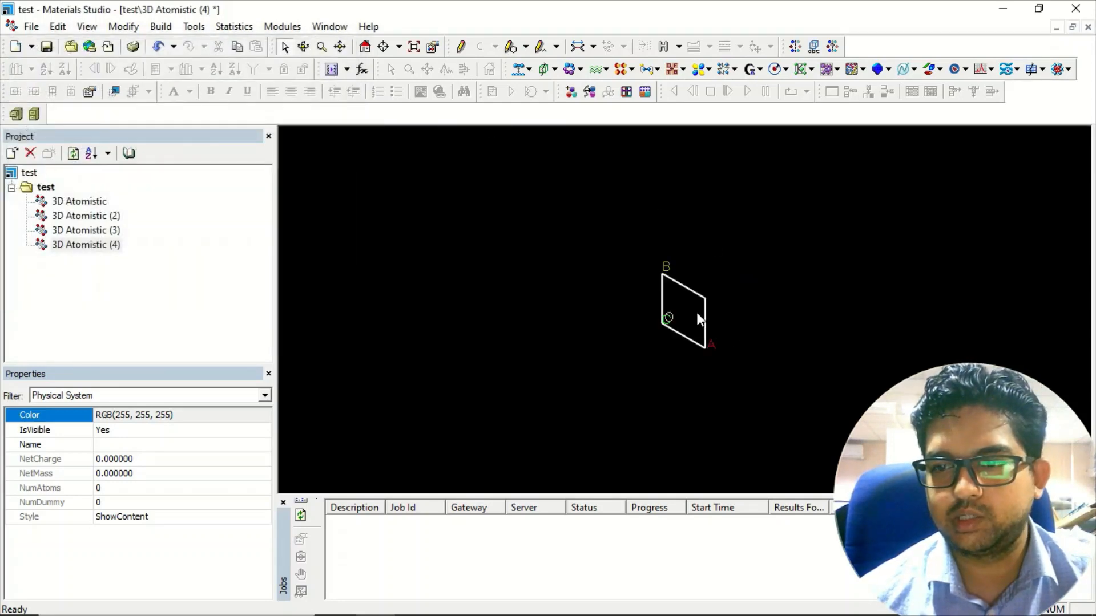
Step: Reopen the 3D Atomistic (3) document and delete the four outer carbon atoms, keeping only the central bonded pair
{"action": "double_click", "coordinate": [86, 230]}
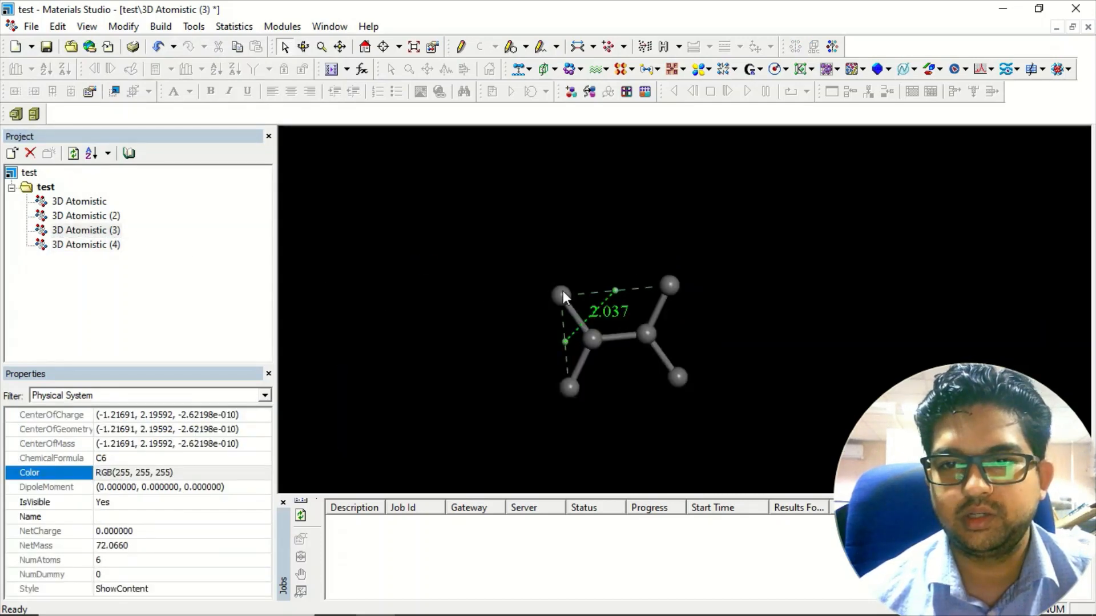
{"action": "left_click", "coordinate": [562, 295]}
{"action": "key", "text": "Delete"}
{"action": "left_click", "coordinate": [668, 285]}
{"action": "key", "text": "Delete"}
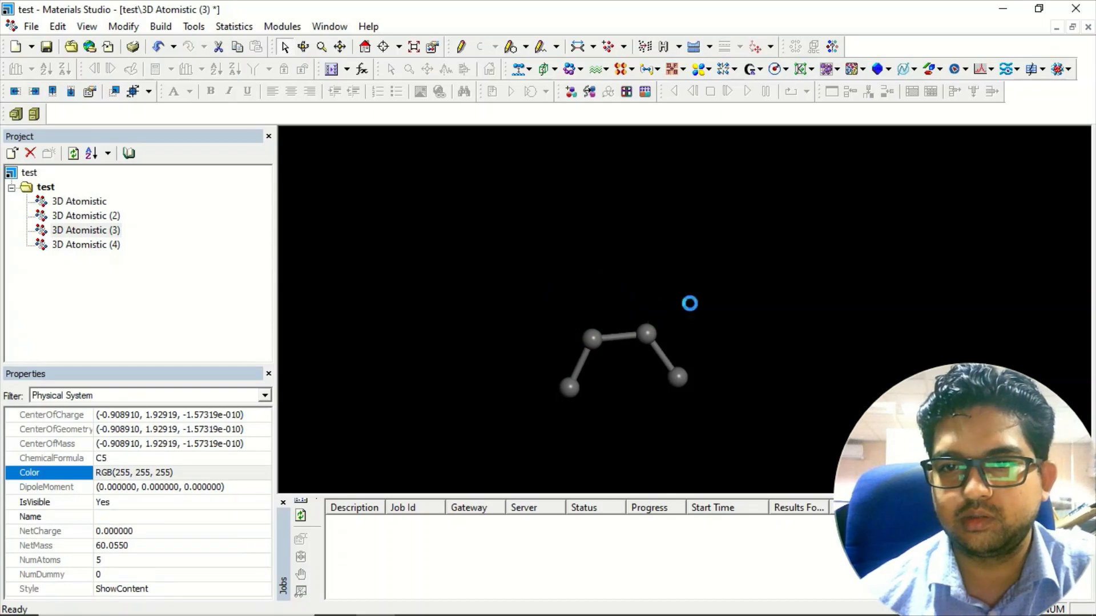
{"action": "left_click", "coordinate": [678, 377]}
{"action": "key", "text": "Delete"}
{"action": "left_click", "coordinate": [570, 387]}
{"action": "key", "text": "Delete"}
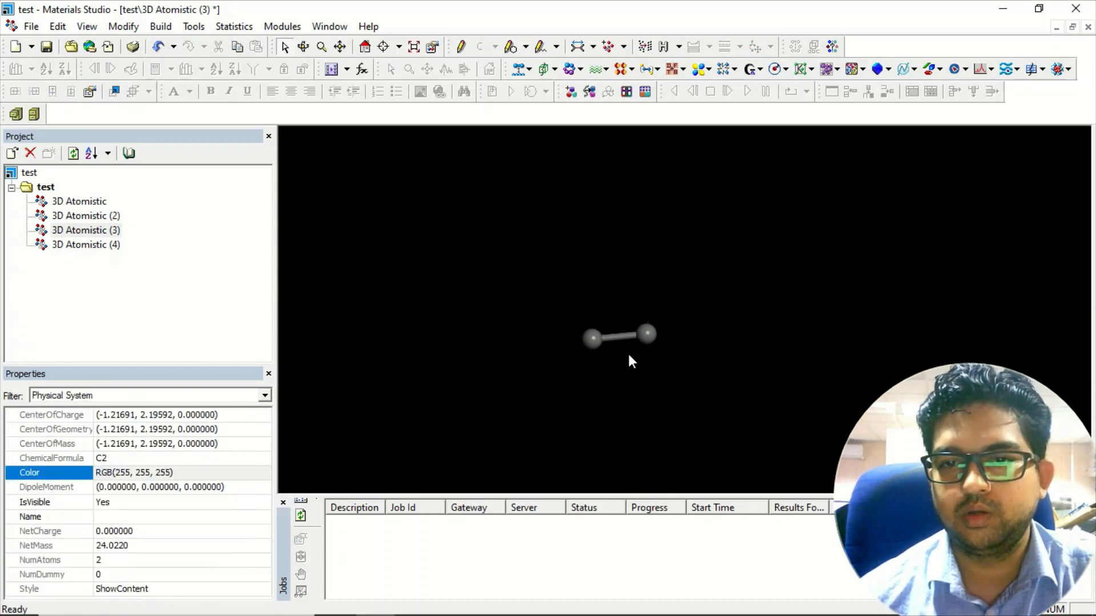
Step: Move the left carbon atom toward its bonded neighbour in 0.1 Å translation steps and check the bond length
{"action": "left_click", "coordinate": [620, 336]}
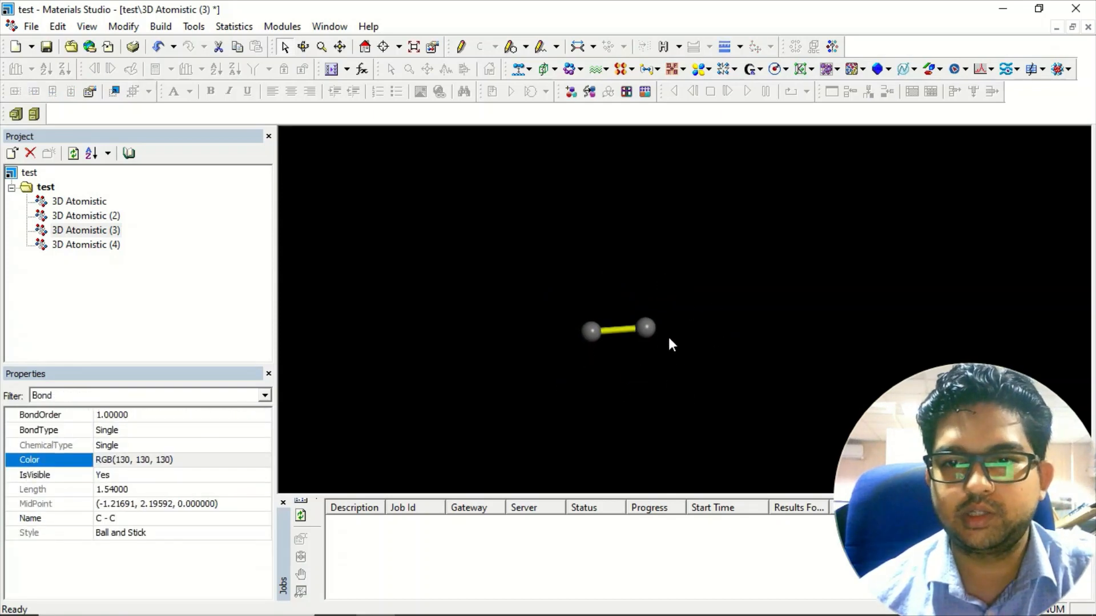
{"action": "right_click_drag", "start_coordinate": [578, 332], "coordinate": [614, 303]}
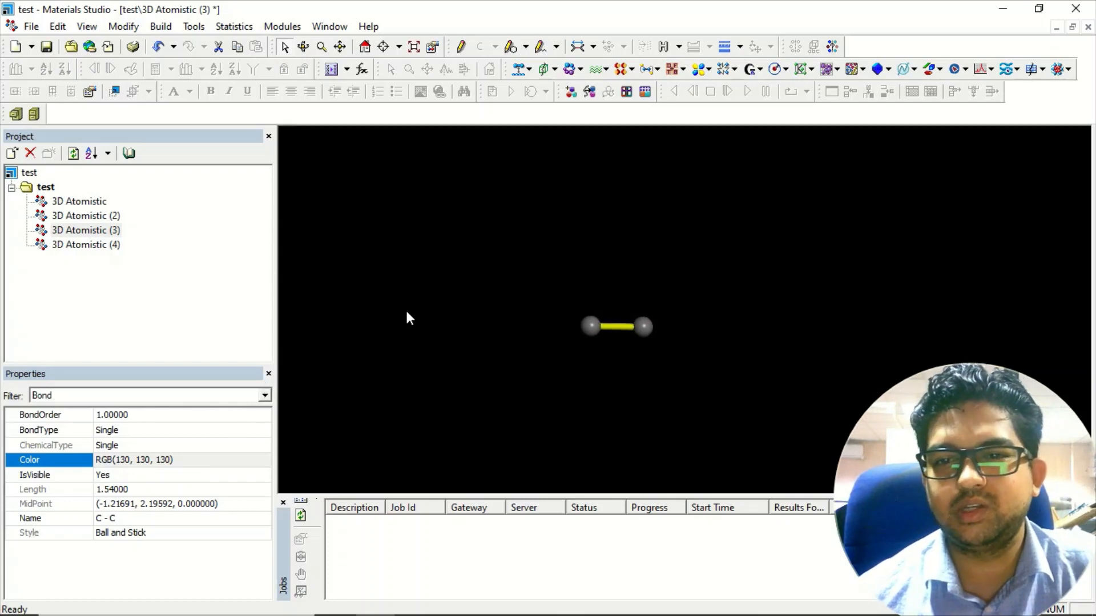
{"action": "left_click", "coordinate": [594, 328]}
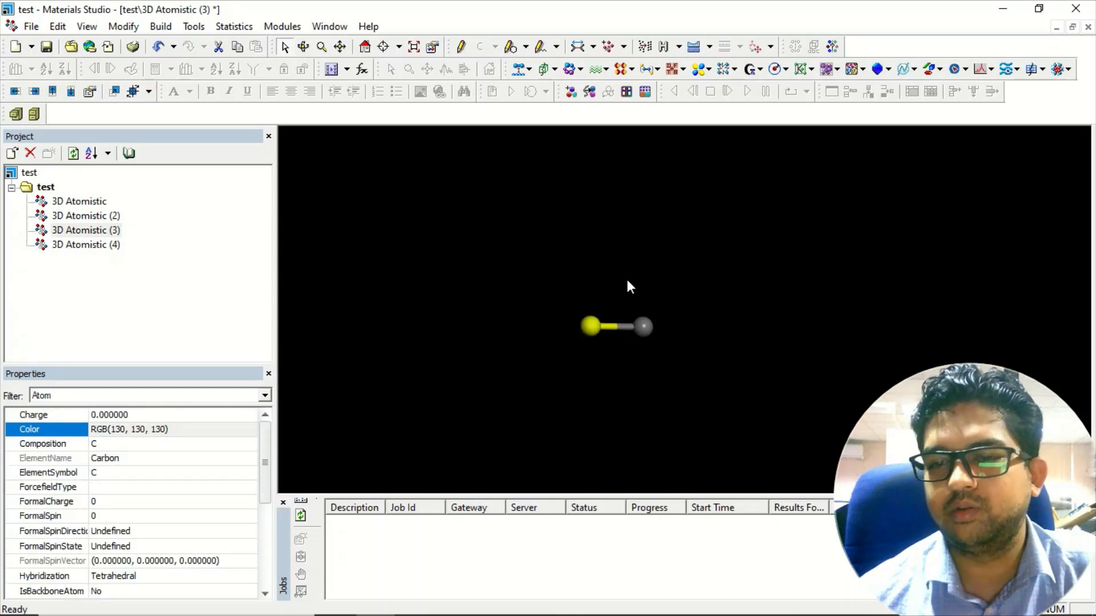
{"action": "left_click", "coordinate": [89, 92]}
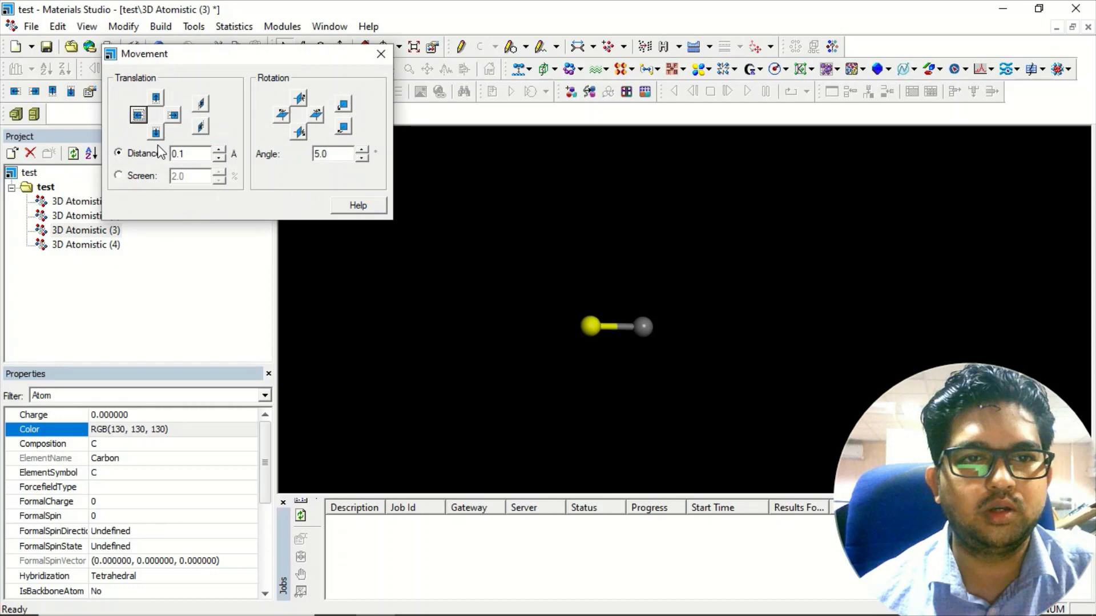
{"action": "left_click", "coordinate": [173, 116]}
{"action": "left_click", "coordinate": [621, 324]}
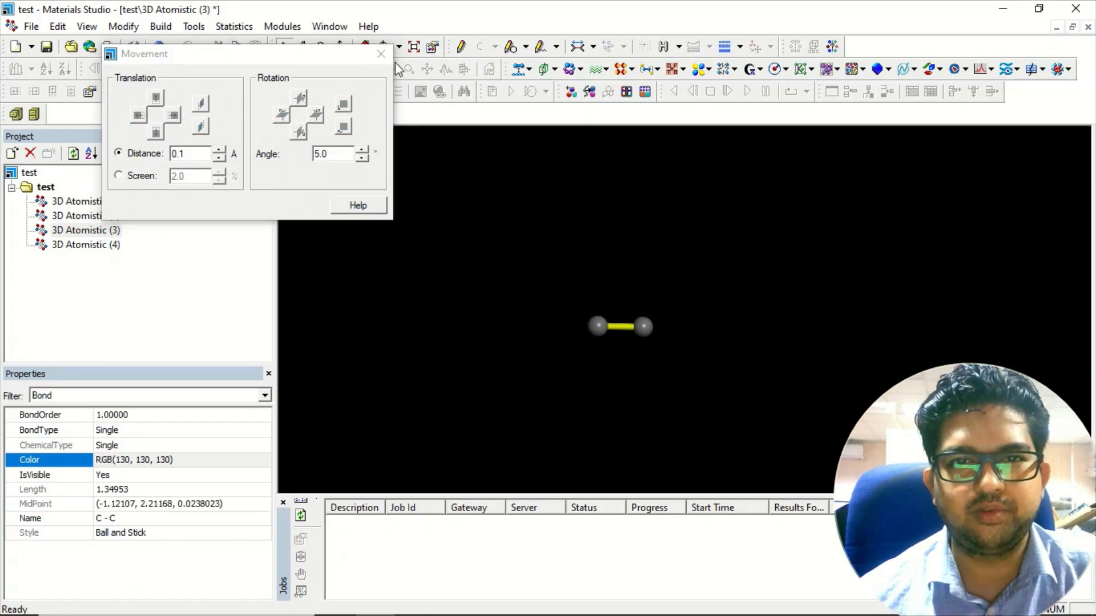
Step: Move the left carbon atom 0.1 Å back away from its neighbour and recheck the bond length
{"action": "left_click", "coordinate": [594, 328]}
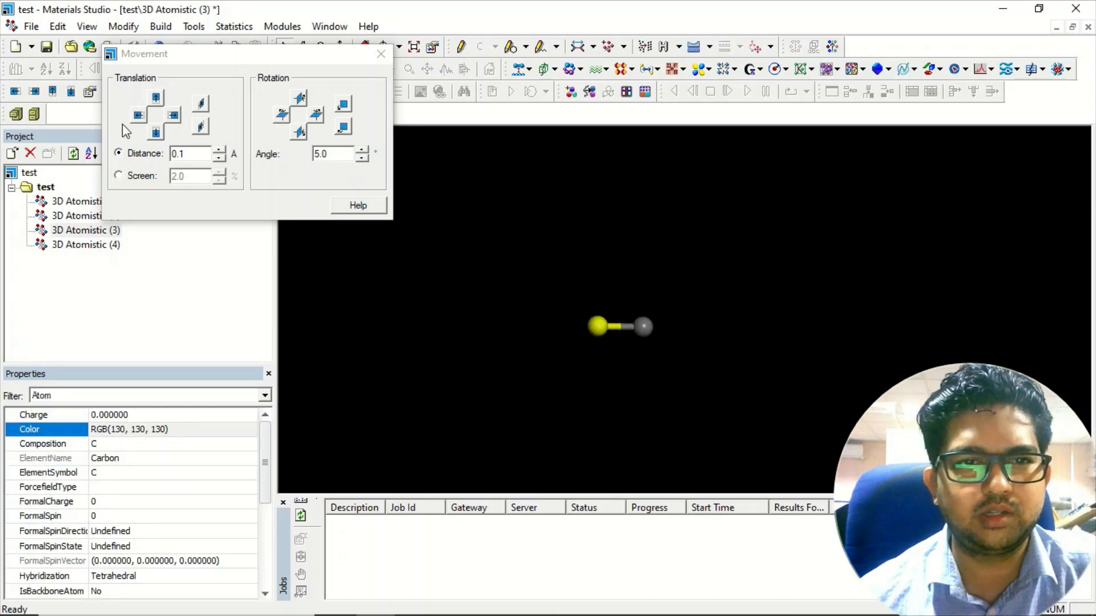
{"action": "left_click", "coordinate": [138, 116]}
{"action": "left_click", "coordinate": [612, 326]}
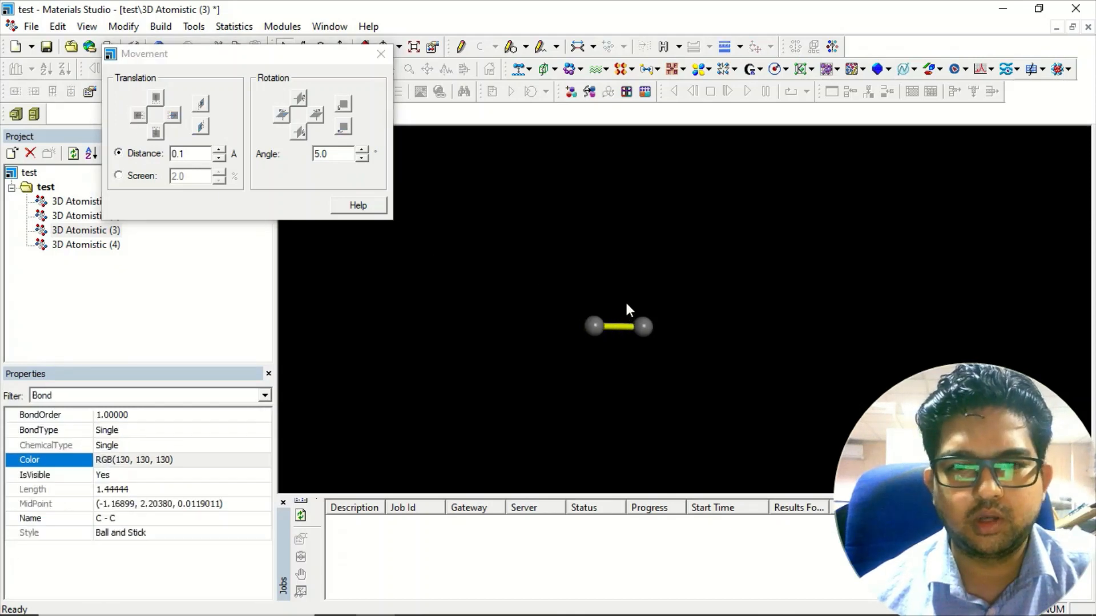
Step: Set the translation distance to 0.05 Å, move the left carbon atom toward its neighbour, and check the bond length
{"action": "left_click", "coordinate": [593, 326]}
{"action": "left_click", "coordinate": [183, 155]}
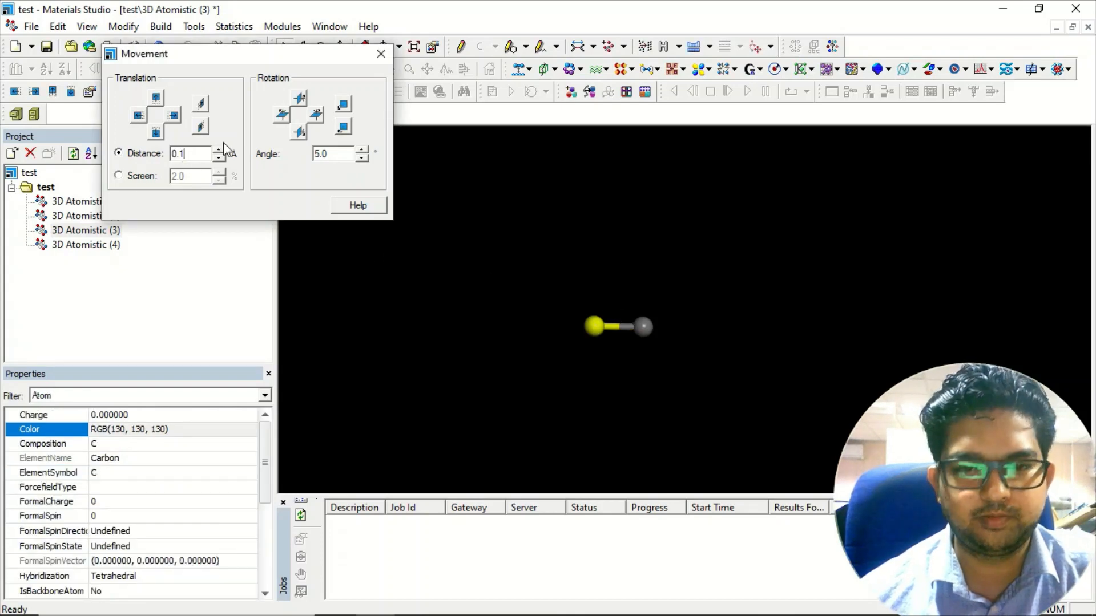
{"action": "key", "text": "BackSpace"}
{"action": "key", "text": "BackSpace"}
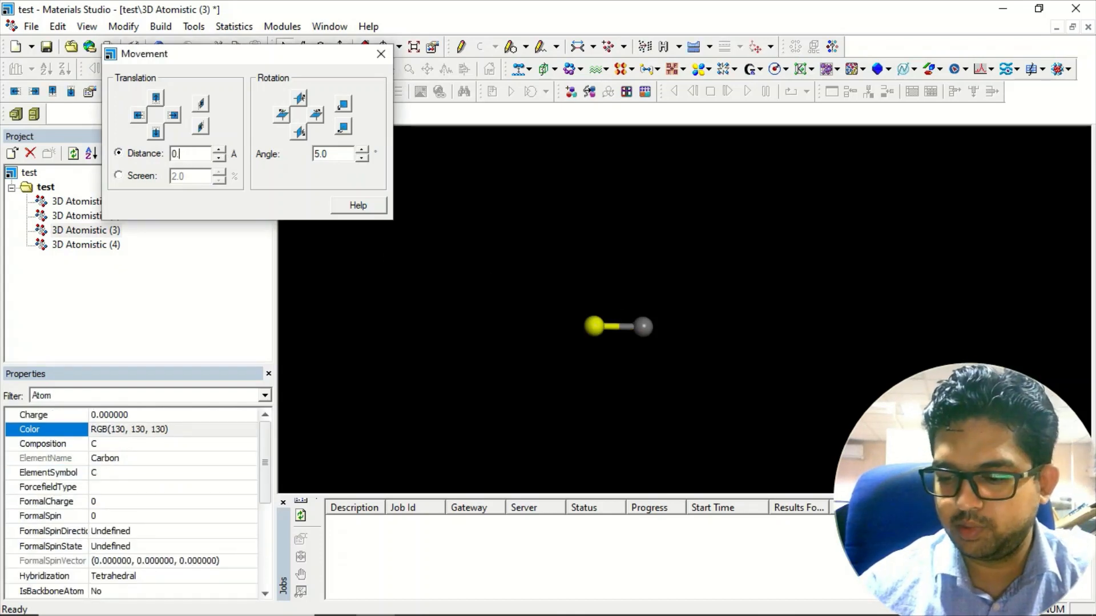
{"action": "type", "text": ".05"}
{"action": "left_click", "coordinate": [173, 116]}
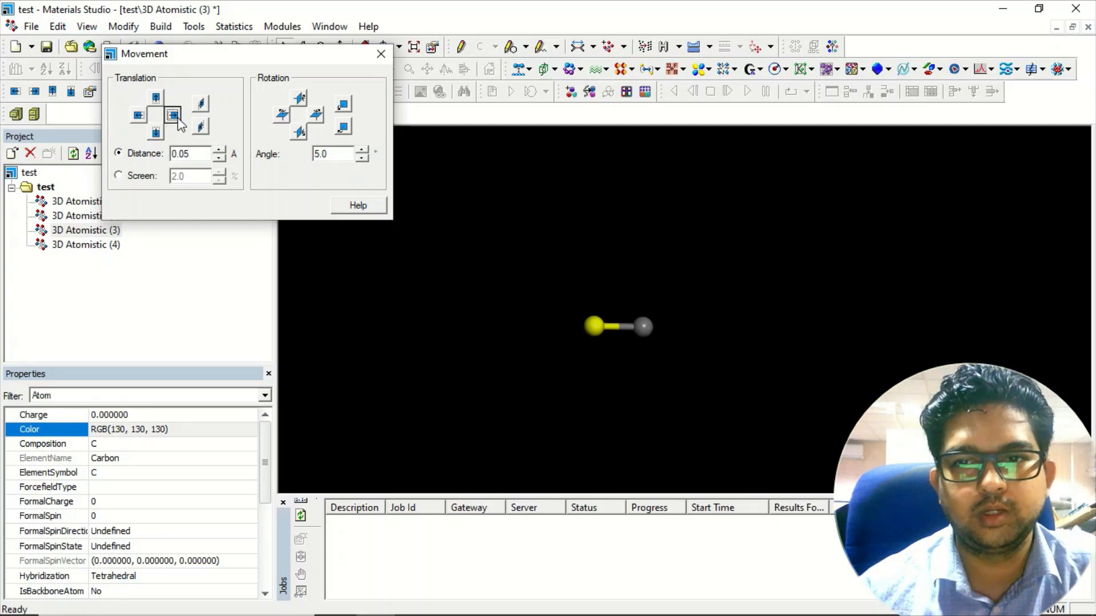
{"action": "left_click", "coordinate": [618, 326]}
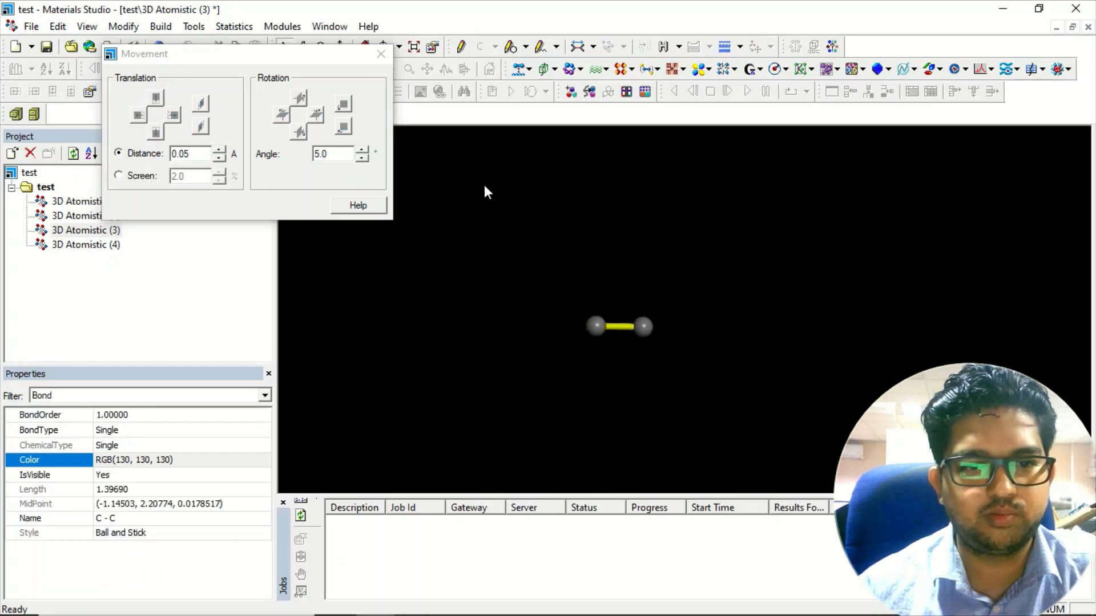
{"action": "left_click", "coordinate": [388, 54]}
Step: Copy the whole two-carbon fragment and paste it into the crystal cell of the 3D Atomistic (4) document
{"action": "key", "text": "ctrl+a"}
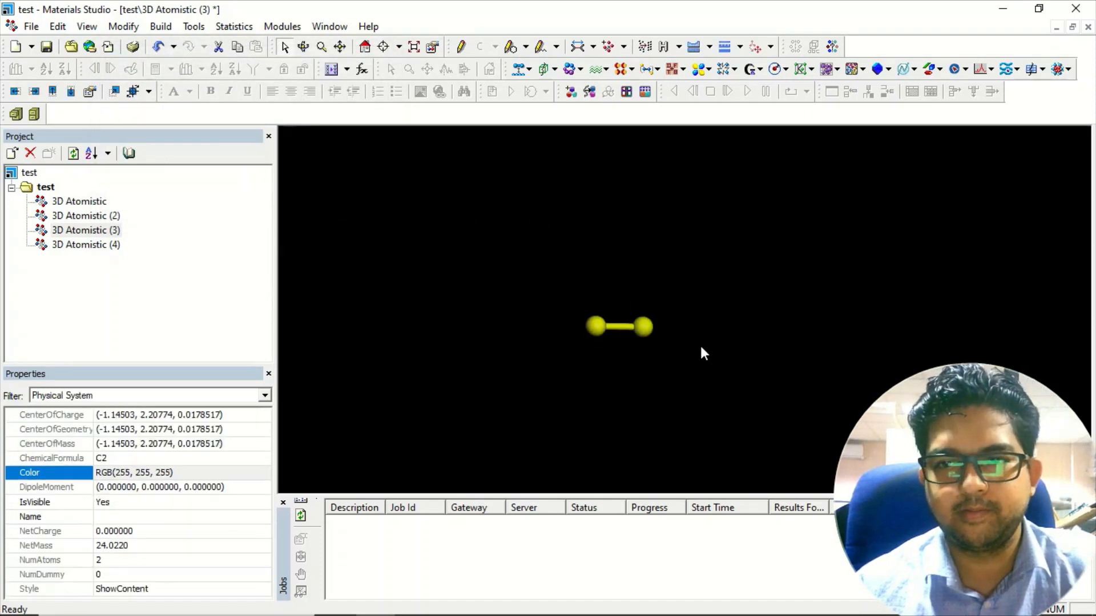
{"action": "double_click", "coordinate": [74, 245]}
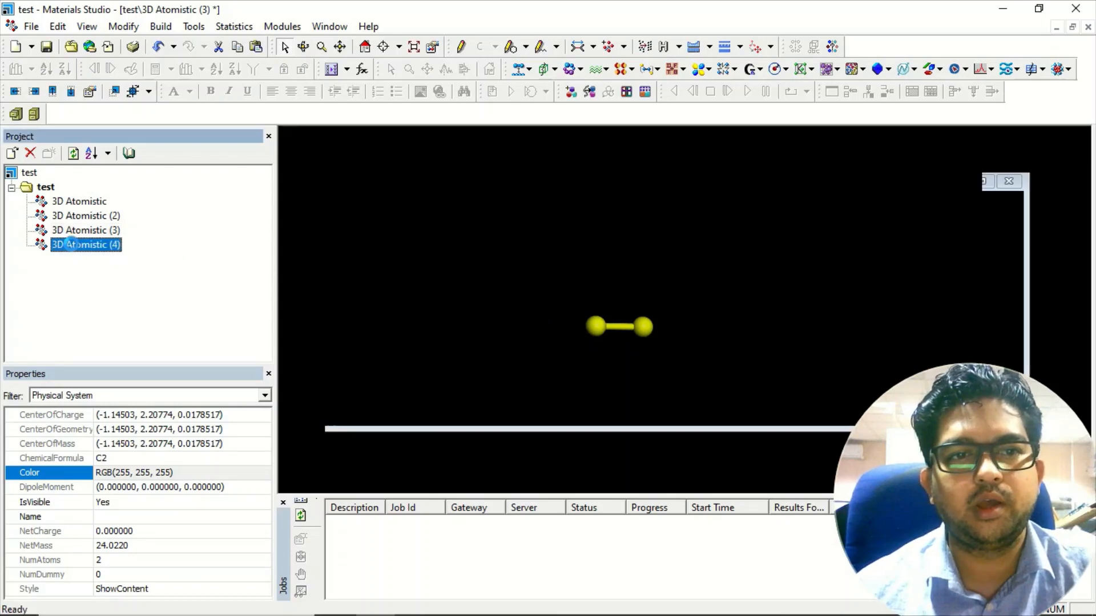
{"action": "right_click_drag", "start_coordinate": [681, 299], "coordinate": [660, 387]}
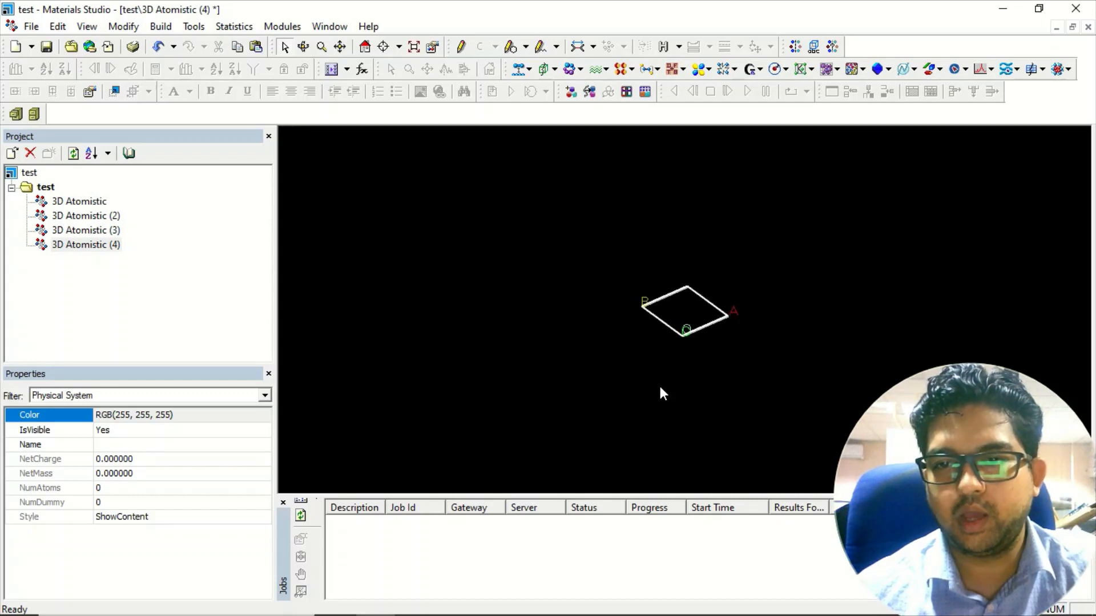
{"action": "key", "text": "ctrl+v"}
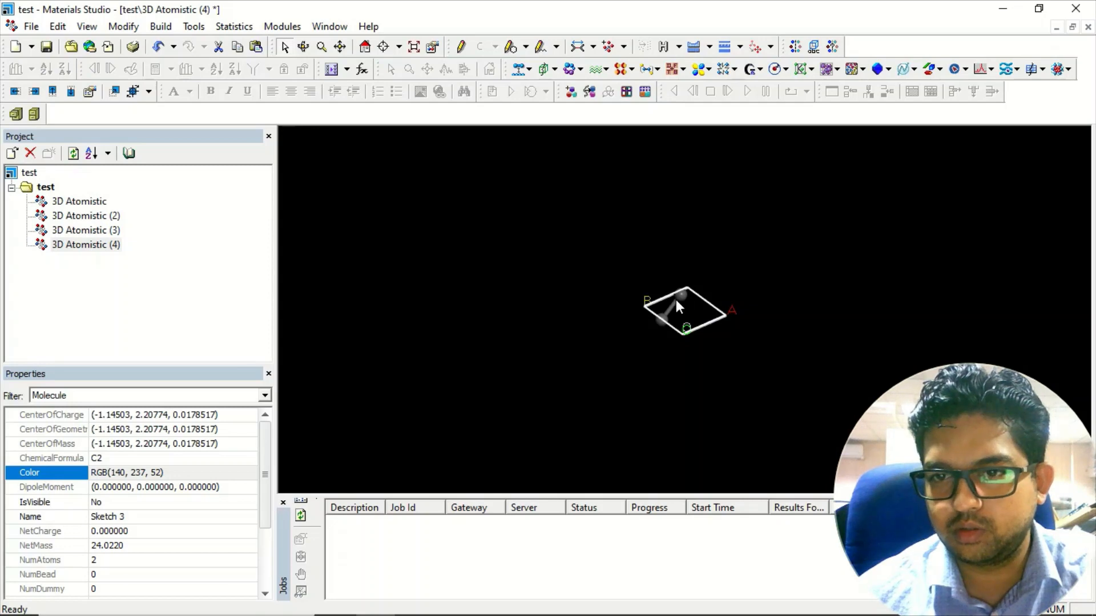
Step: Rotate the pasted carbon pair counterclockwise in the cell plane in 5° steps until it roughly follows the cell's long diagonal
{"action": "double_click", "coordinate": [676, 300]}
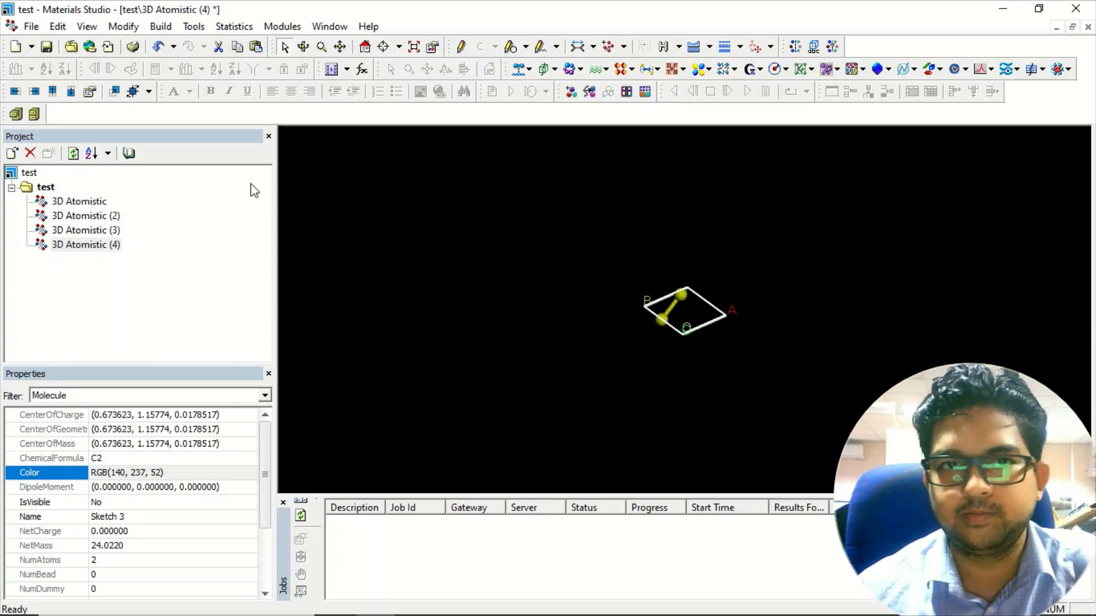
{"action": "left_click", "coordinate": [90, 92]}
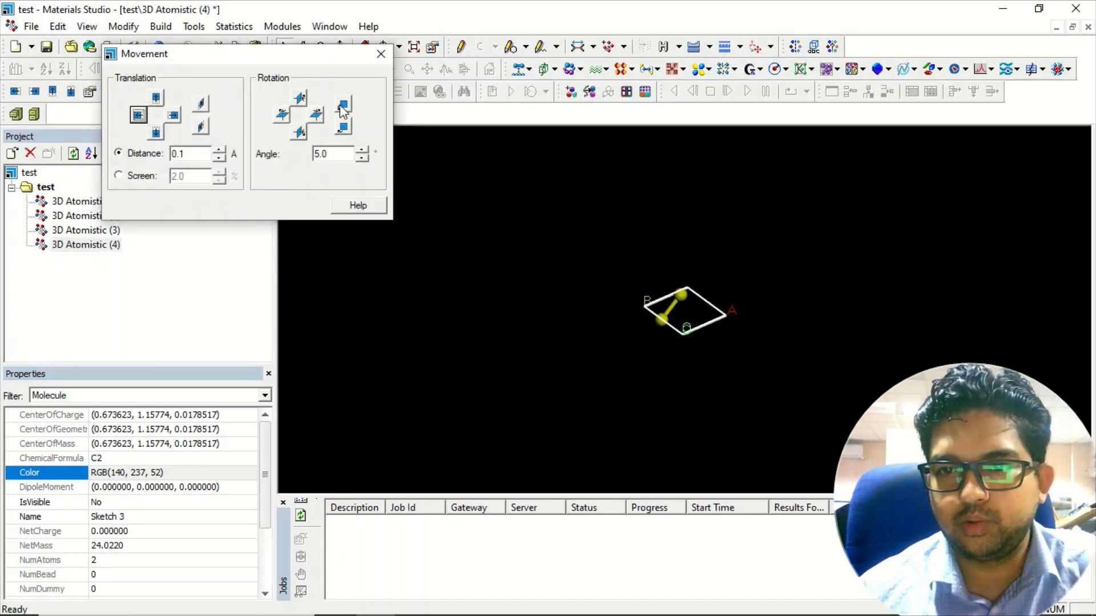
{"action": "left_click", "coordinate": [343, 105]}
{"action": "left_click", "coordinate": [341, 107]}
{"action": "left_click", "coordinate": [340, 107]}
{"action": "left_click", "coordinate": [341, 107]}
{"action": "left_click", "coordinate": [341, 106]}
{"action": "left_click", "coordinate": [341, 107]}
{"action": "left_click", "coordinate": [341, 106]}
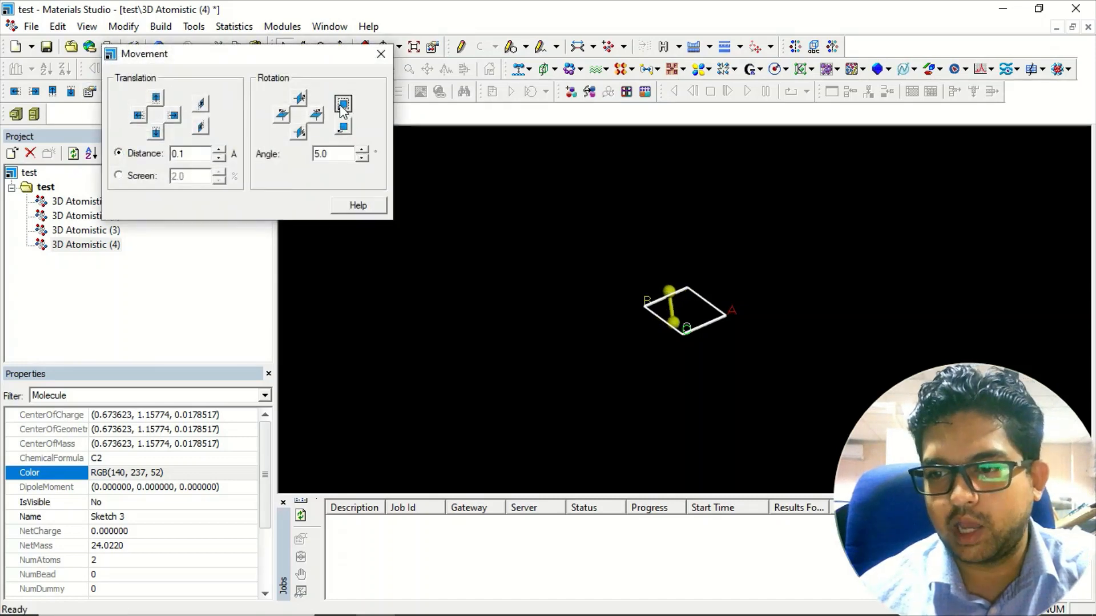
{"action": "left_click", "coordinate": [341, 107]}
{"action": "left_click", "coordinate": [341, 106]}
{"action": "left_click", "coordinate": [342, 107]}
{"action": "left_click", "coordinate": [342, 107]}
{"action": "left_click", "coordinate": [341, 106]}
{"action": "left_click", "coordinate": [341, 107]}
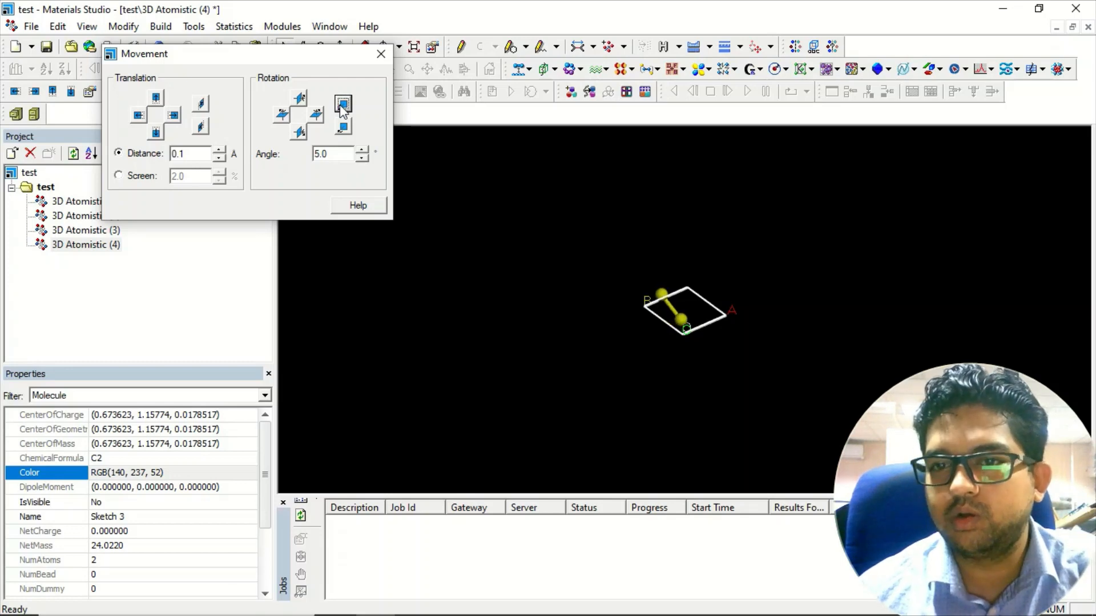
{"action": "left_click", "coordinate": [341, 106]}
{"action": "left_click", "coordinate": [341, 107]}
{"action": "left_click", "coordinate": [341, 106]}
{"action": "left_click", "coordinate": [341, 106]}
{"action": "left_click", "coordinate": [340, 105]}
{"action": "left_click", "coordinate": [340, 105]}
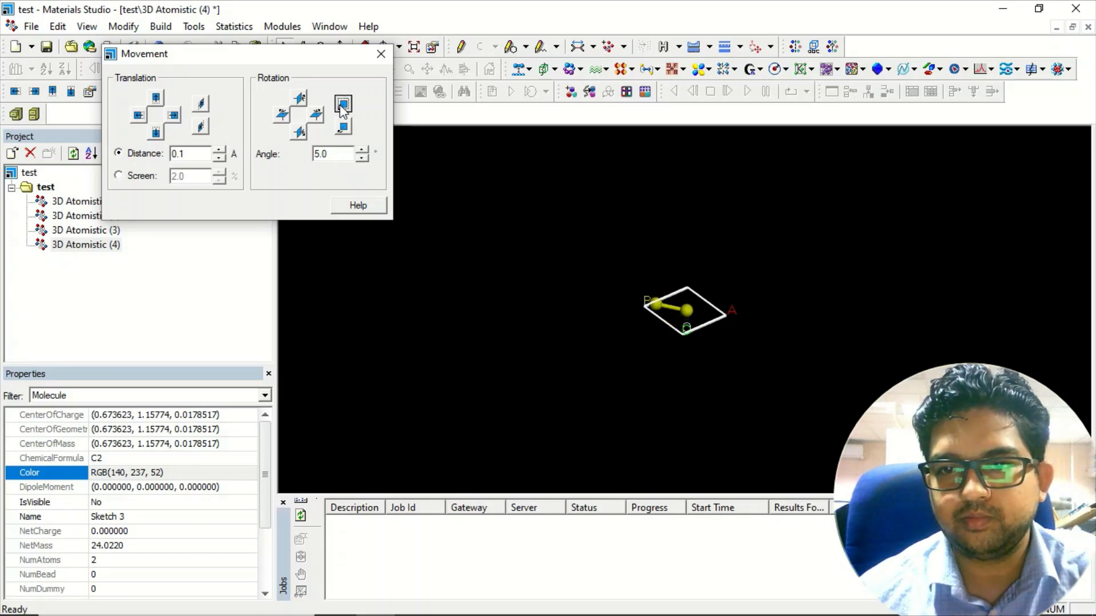
{"action": "left_click", "coordinate": [341, 106]}
Step: Translate the carbon pair in 0.1 Å steps to the middle of the cell and check that it lies in the base plane
{"action": "left_click", "coordinate": [173, 116]}
{"action": "left_click", "coordinate": [174, 115]}
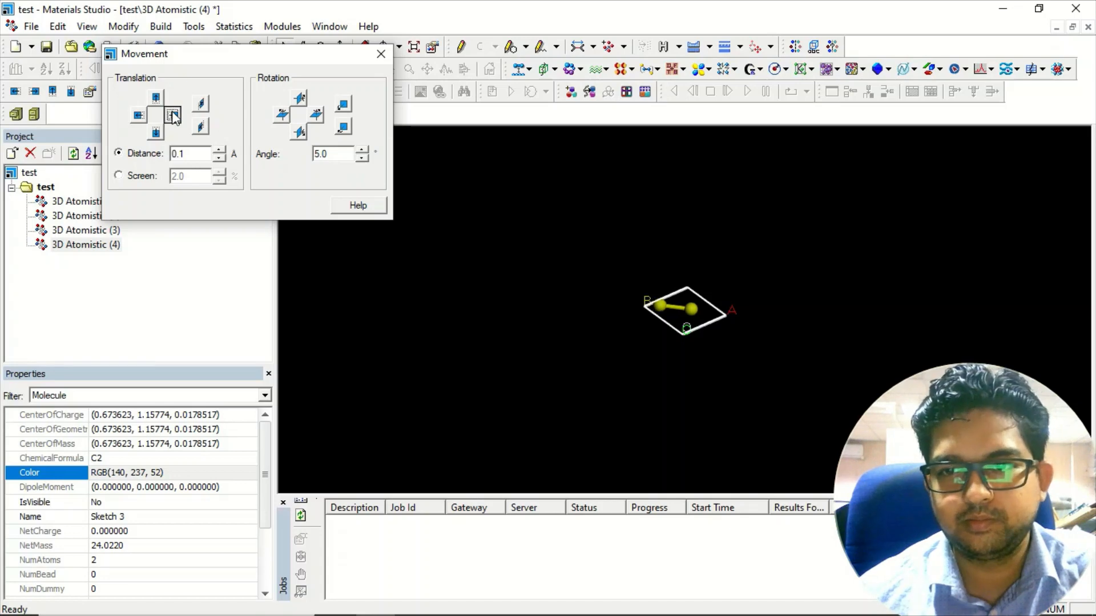
{"action": "left_click", "coordinate": [173, 115]}
{"action": "left_click", "coordinate": [174, 115]}
{"action": "left_click", "coordinate": [173, 115]}
{"action": "left_click", "coordinate": [157, 133]}
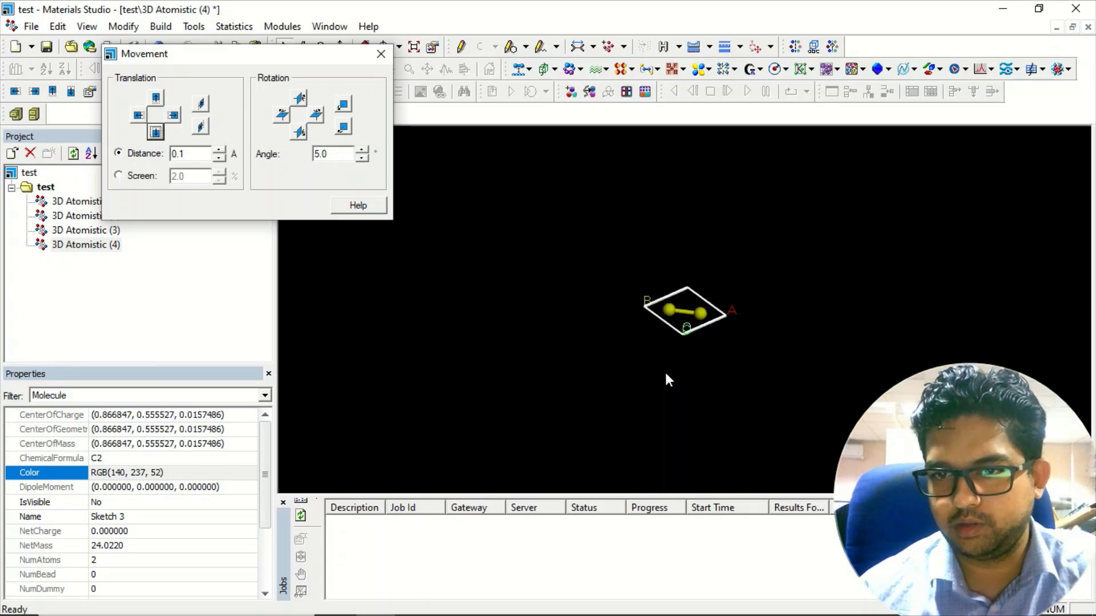
{"action": "right_click_drag", "start_coordinate": [668, 379], "coordinate": [693, 291]}
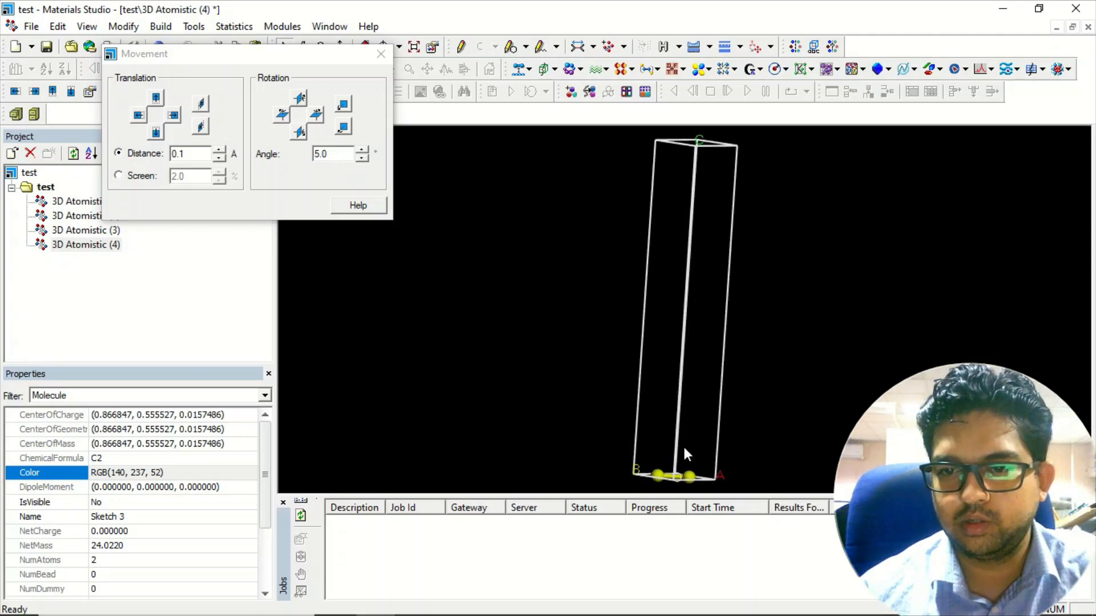
{"action": "right_click_drag", "start_coordinate": [684, 448], "coordinate": [683, 433]}
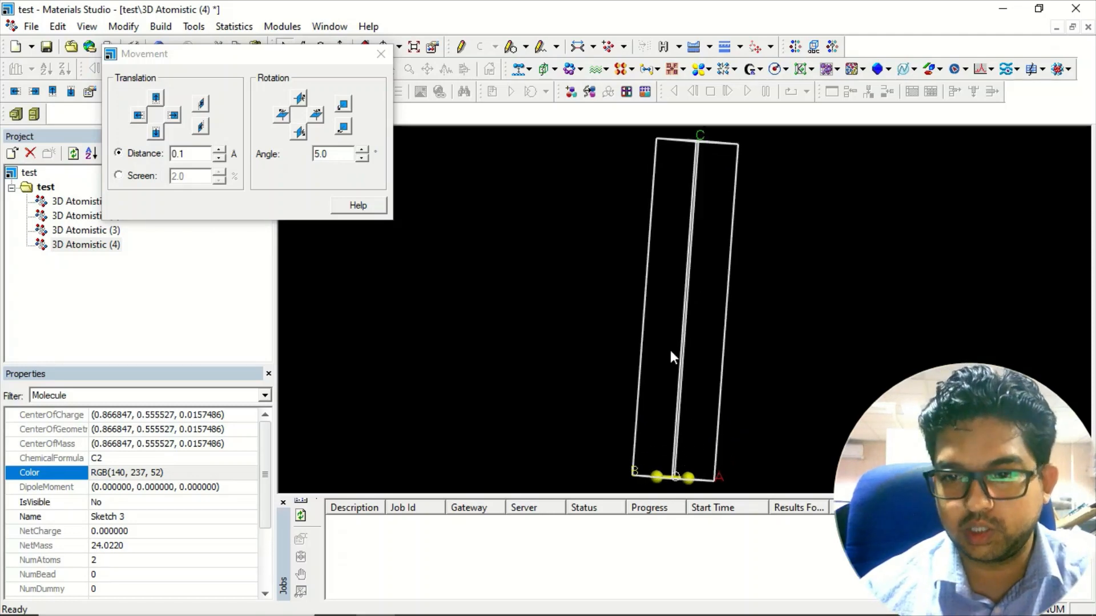
{"action": "right_click_drag", "start_coordinate": [690, 340], "coordinate": [673, 418]}
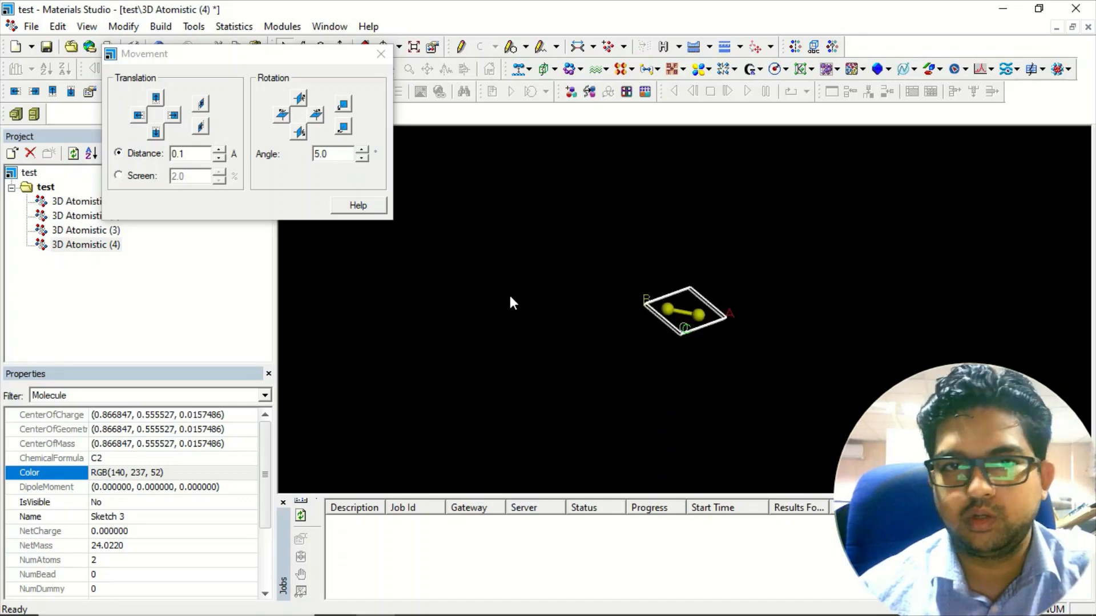
{"action": "left_click", "coordinate": [381, 53]}
Step: Set the lattice display range maximum to 2.00 along both A and B to show a 2 × 2 block of cells
{"action": "right_click", "coordinate": [379, 267]}
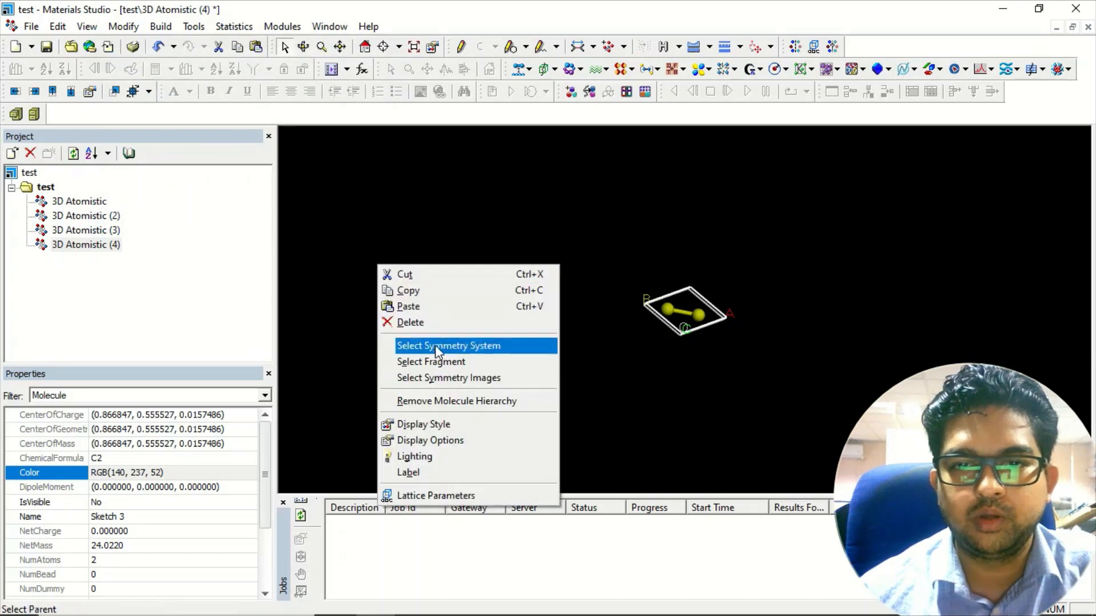
{"action": "left_click", "coordinate": [443, 426]}
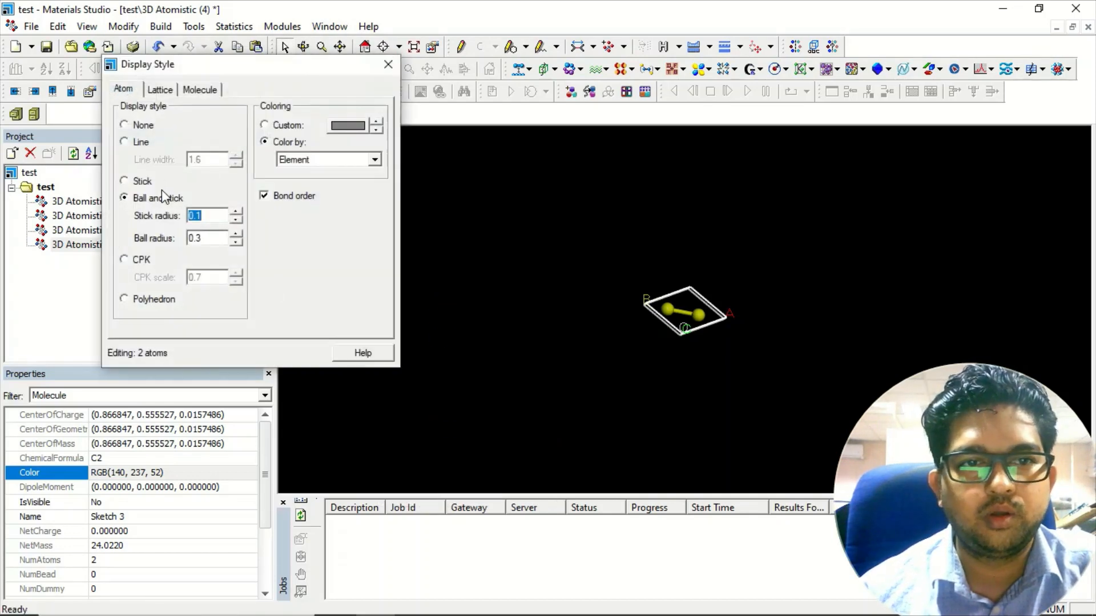
{"action": "left_click", "coordinate": [160, 89]}
{"action": "left_click", "coordinate": [236, 162]}
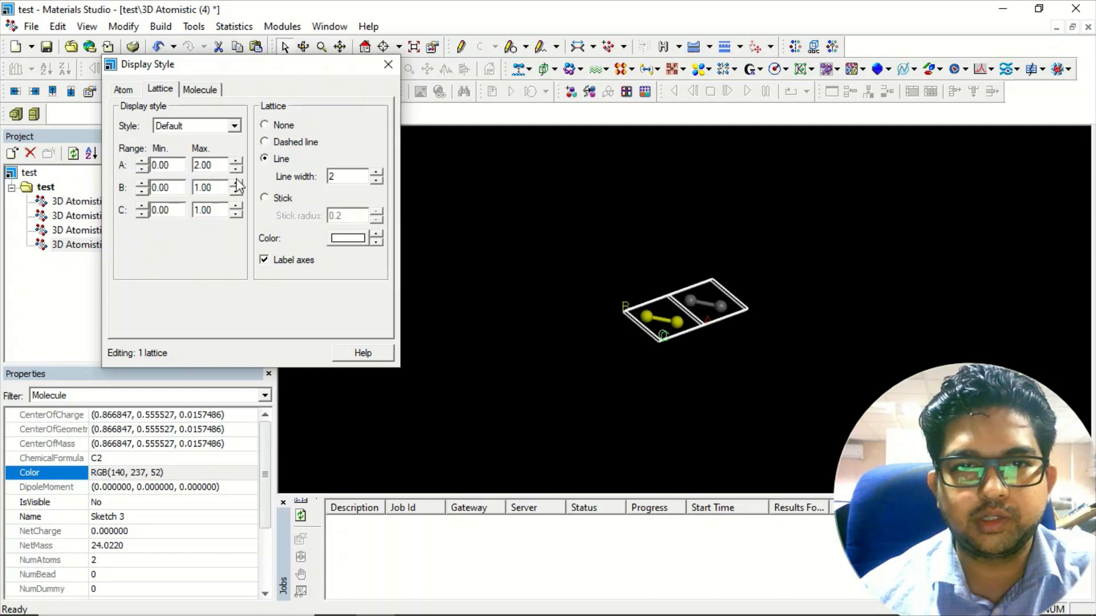
{"action": "left_click", "coordinate": [235, 184]}
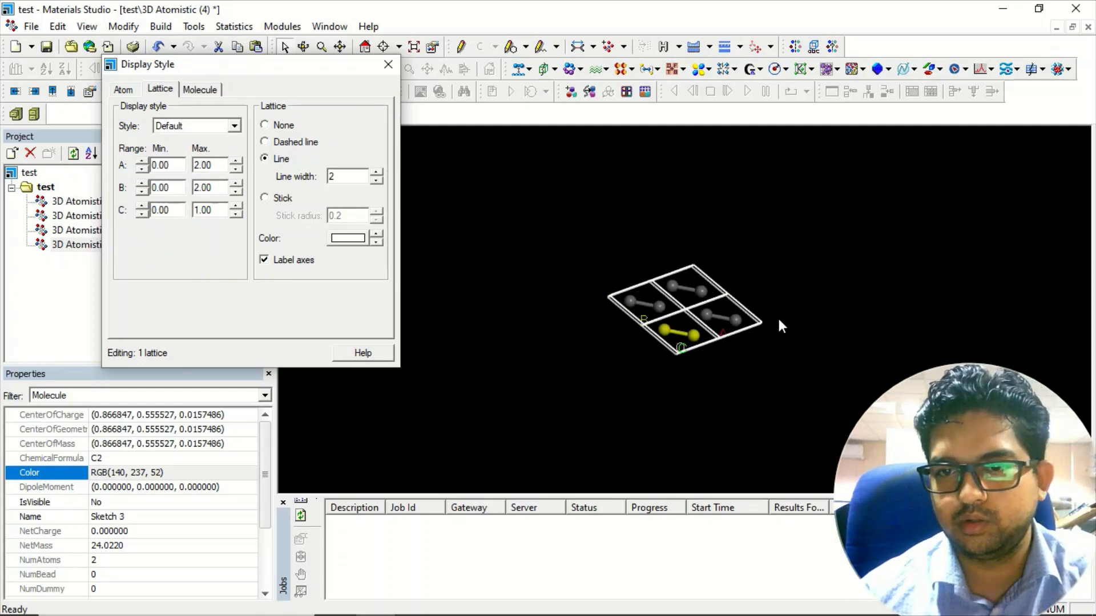
{"action": "left_click", "coordinate": [388, 65]}
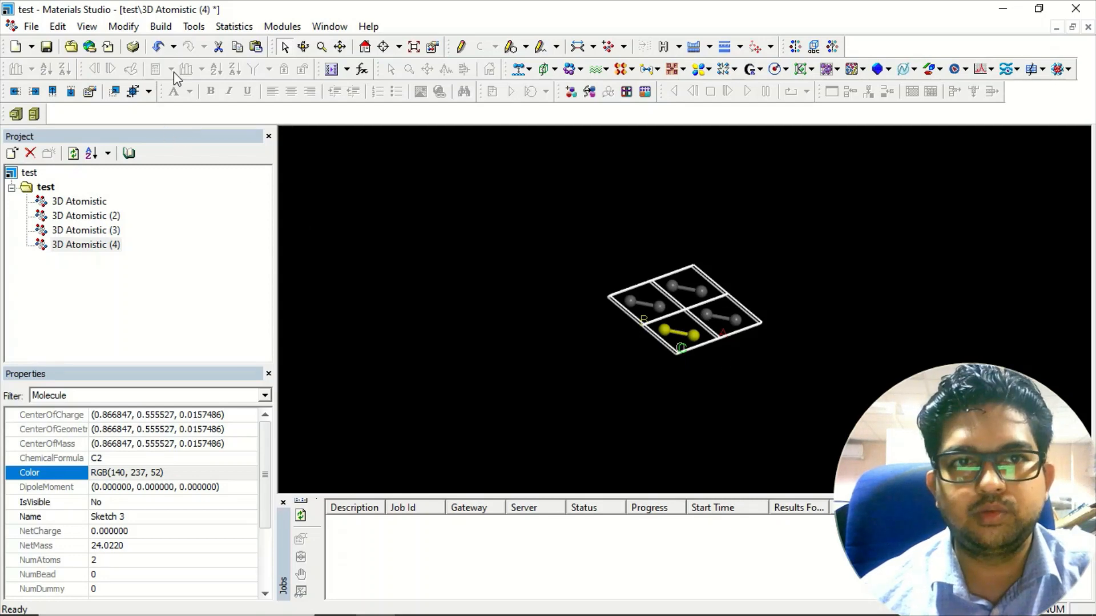
Step: Turn on automatic bond monitoring in the bond calculation settings so bonds form between neighbouring cells
{"action": "left_click", "coordinate": [161, 27]}
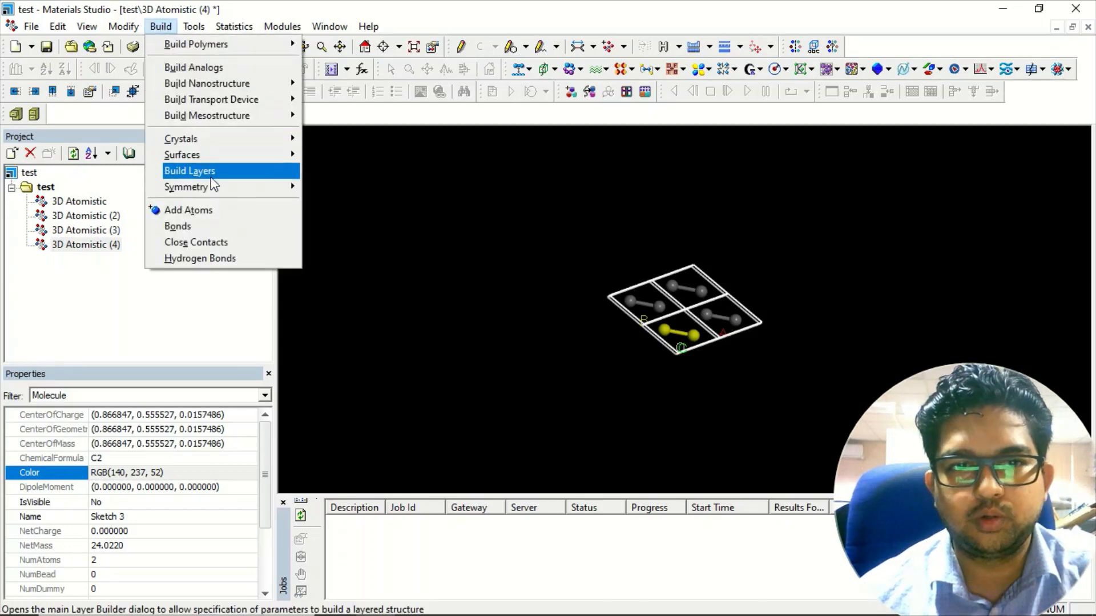
{"action": "left_click", "coordinate": [201, 228]}
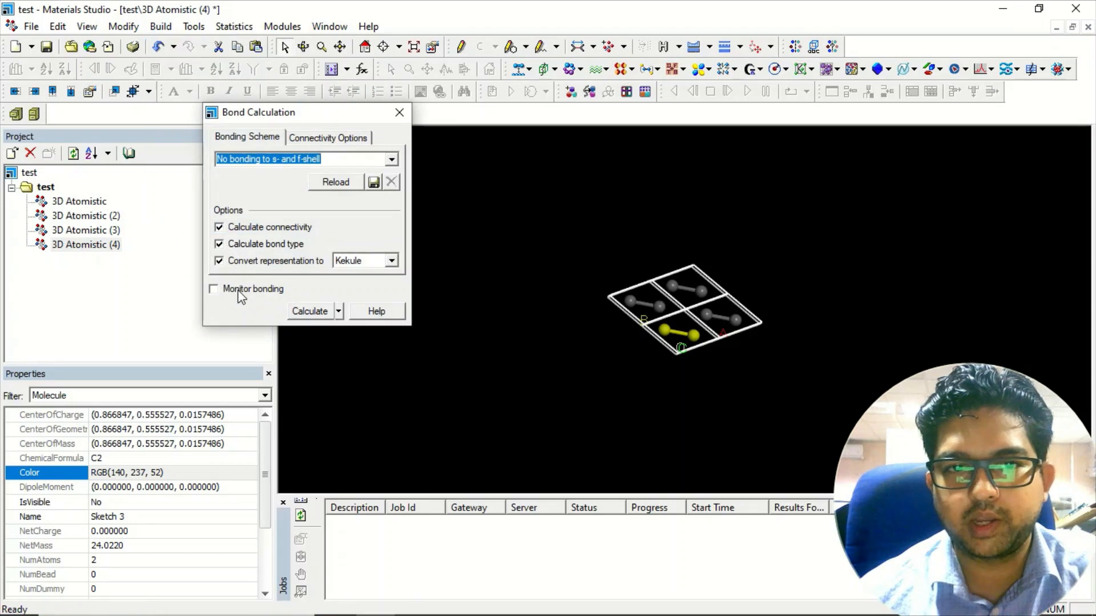
{"action": "left_click", "coordinate": [237, 290]}
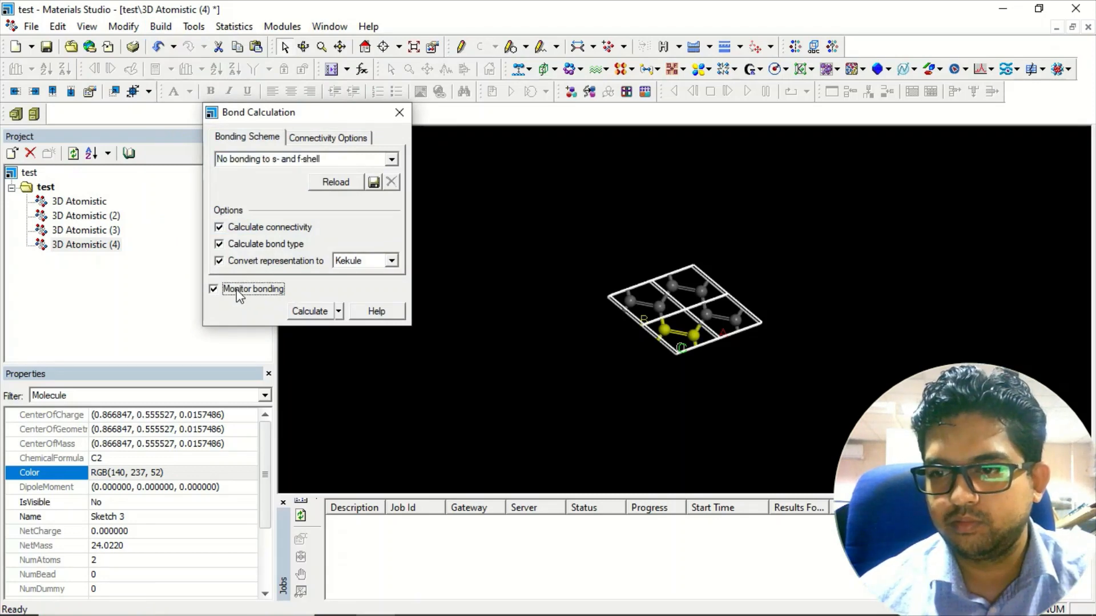
{"action": "left_click", "coordinate": [400, 112]}
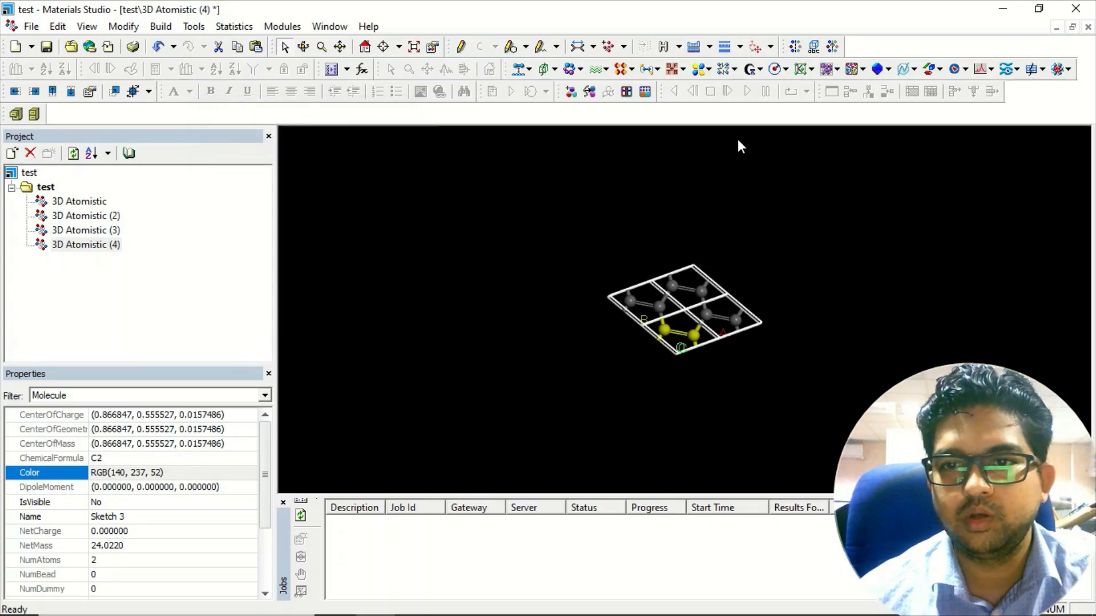
Step: Find the symmetry of the carbon structure with a 0.1 Å tolerance and again with the Ultra-coarse 0.5 Å tolerance, without imposing it
{"action": "left_click", "coordinate": [833, 47]}
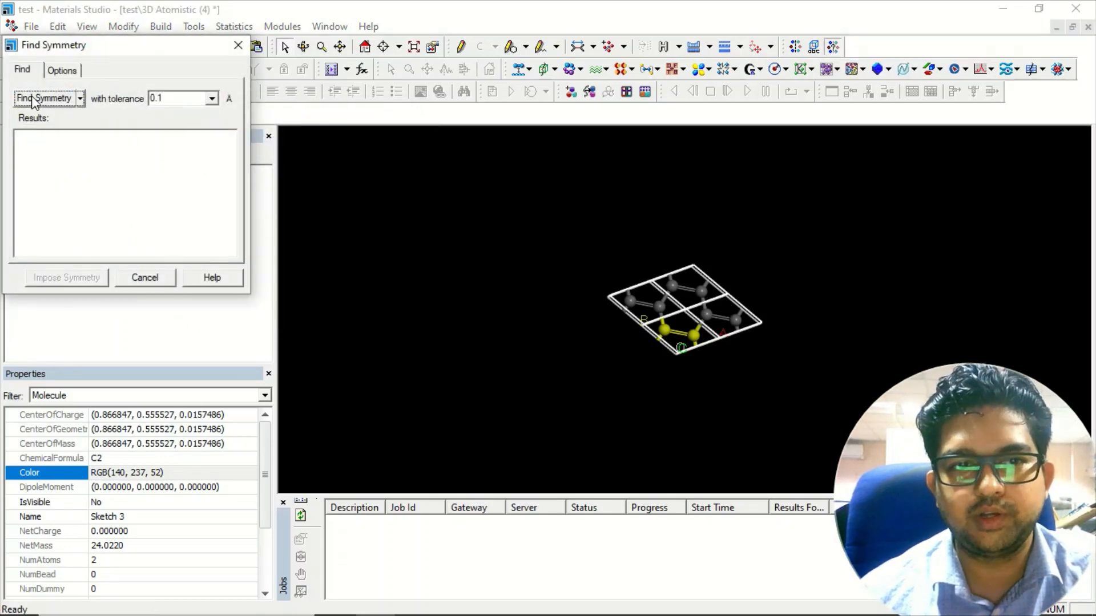
{"action": "left_click", "coordinate": [34, 99]}
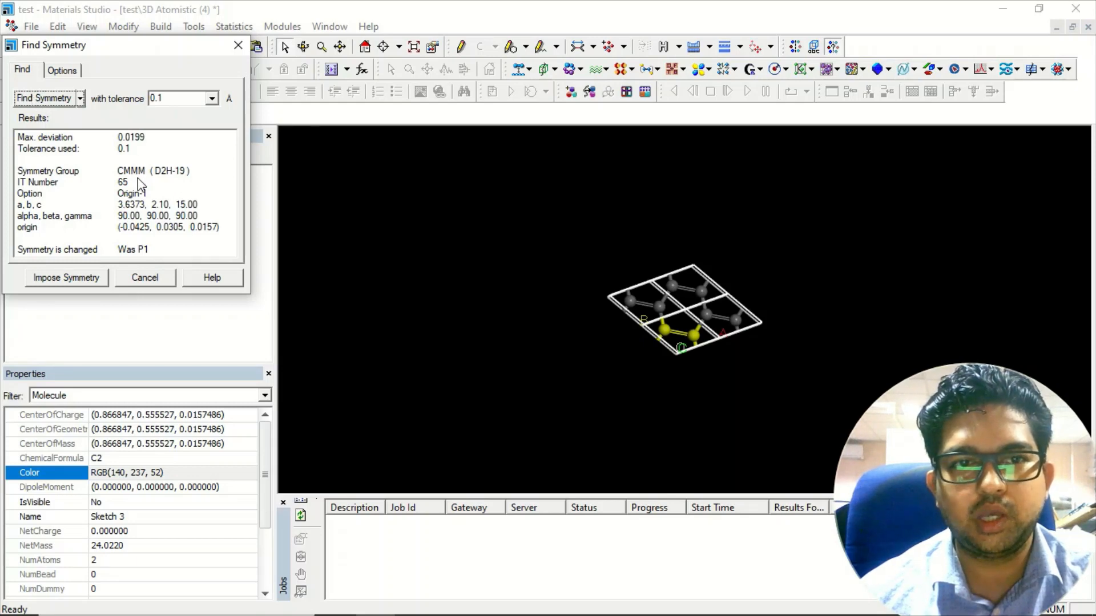
{"action": "left_click", "coordinate": [212, 99]}
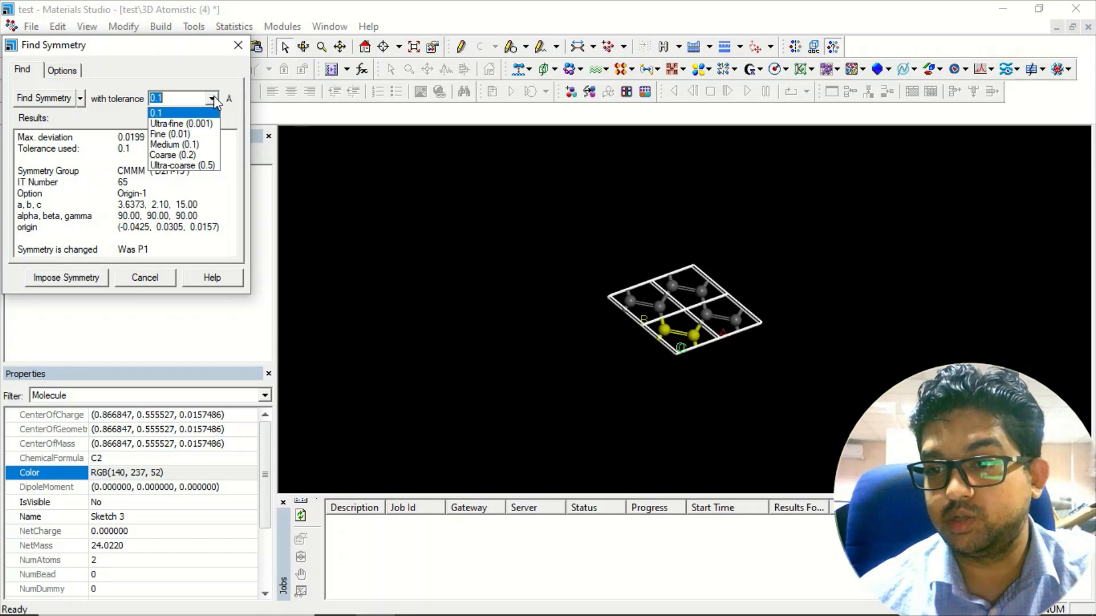
{"action": "left_click", "coordinate": [198, 166]}
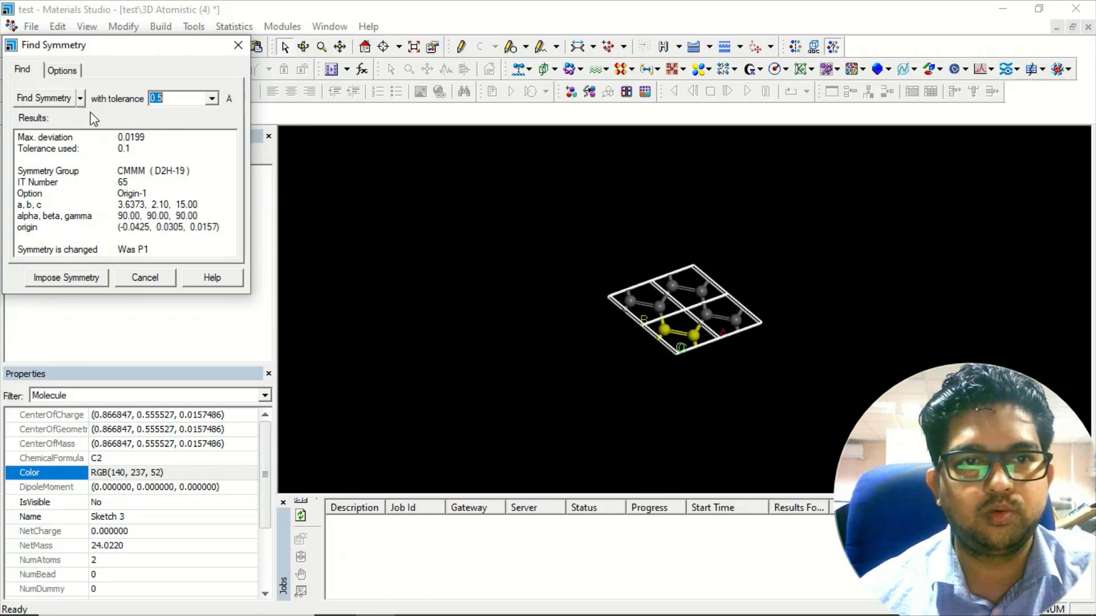
{"action": "left_click", "coordinate": [39, 100]}
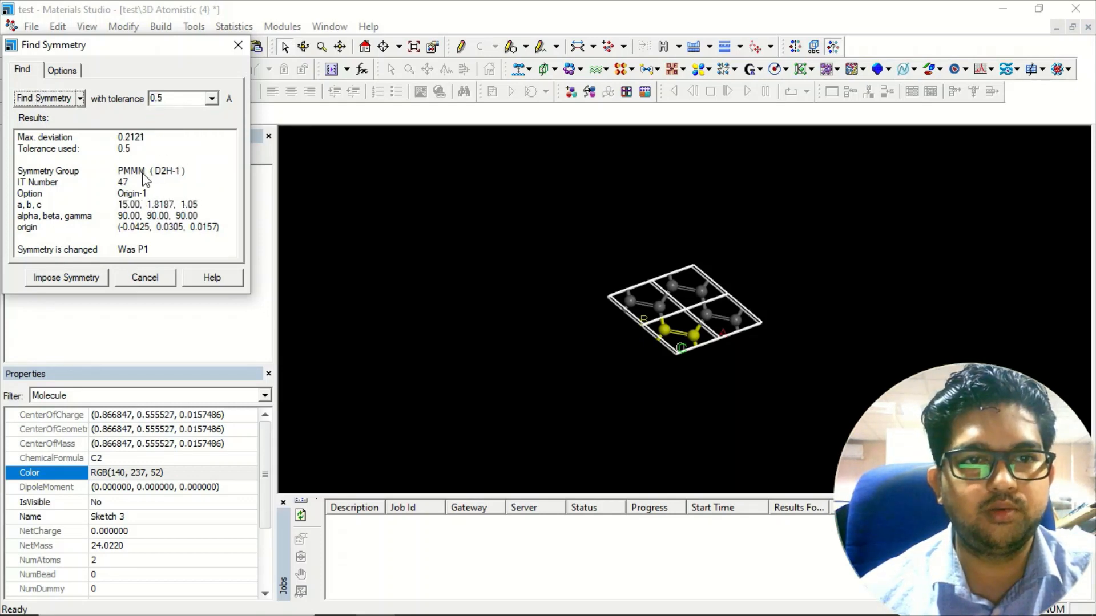
{"action": "left_click", "coordinate": [238, 45]}
Step: Check the length of the bond linking neighbouring cells and of the double bond within the carbon pair
{"action": "right_click_drag", "start_coordinate": [612, 351], "coordinate": [677, 359]}
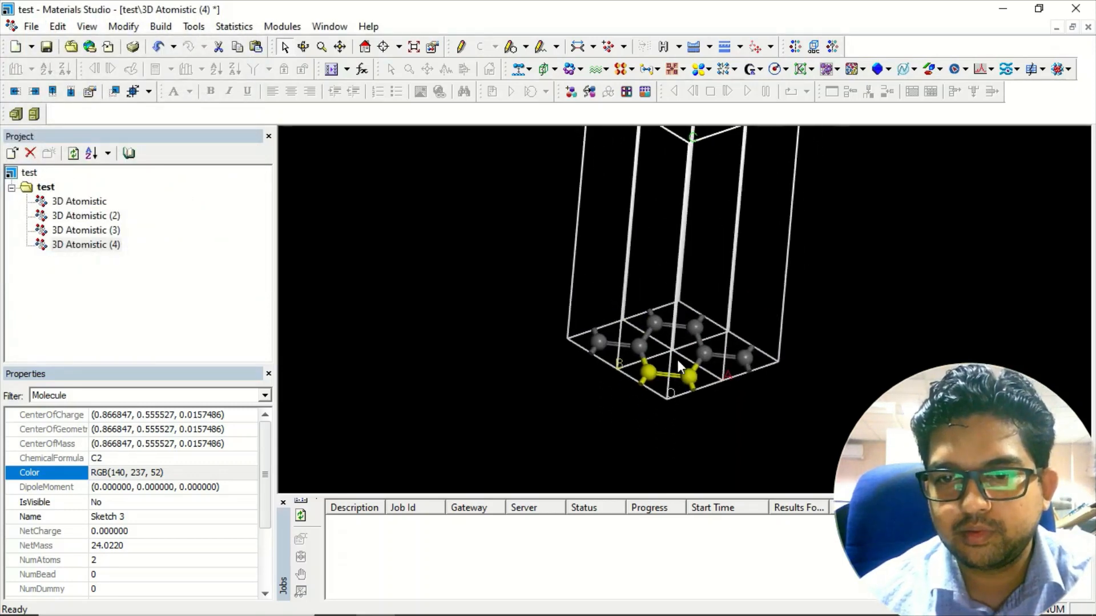
{"action": "left_click", "coordinate": [645, 357]}
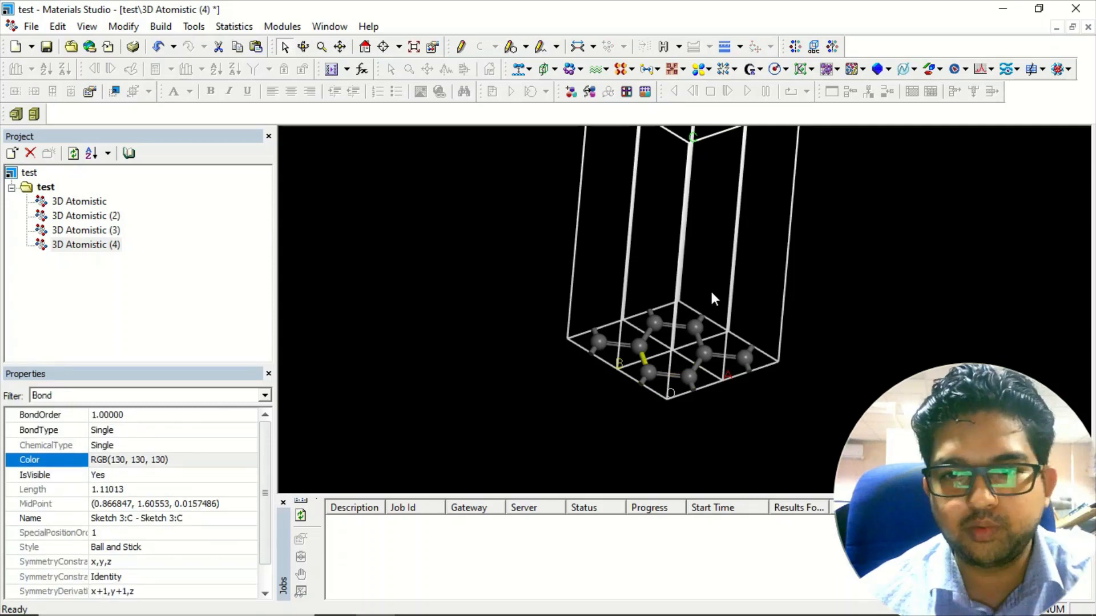
{"action": "right_click_drag", "start_coordinate": [710, 288], "coordinate": [705, 339]}
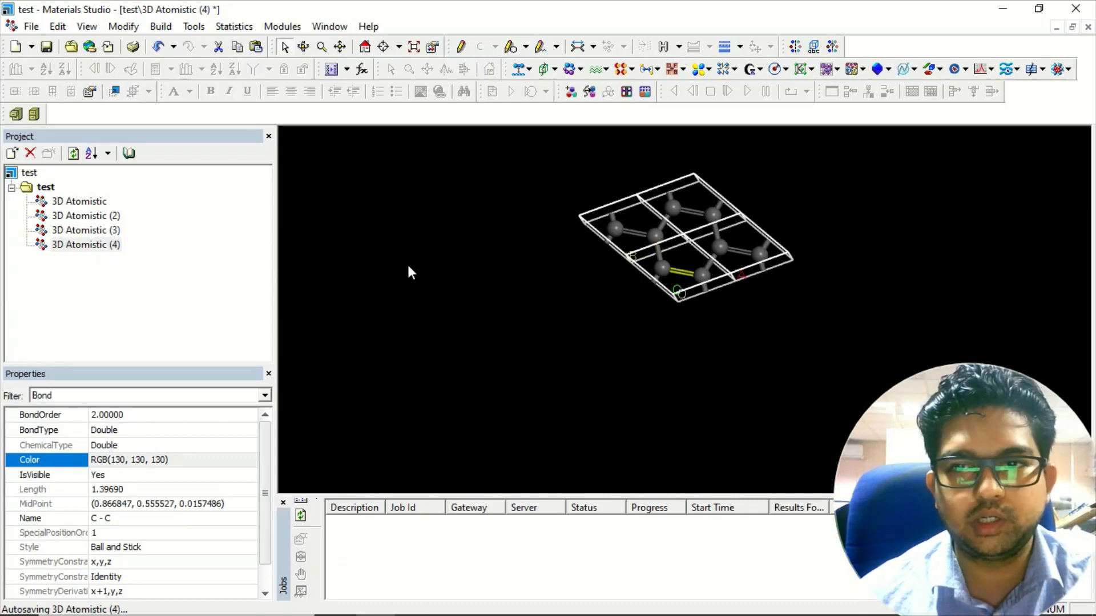
Step: Set the crystal lattice lengths a and b to 2.3 Å each
{"action": "right_click", "coordinate": [338, 269]}
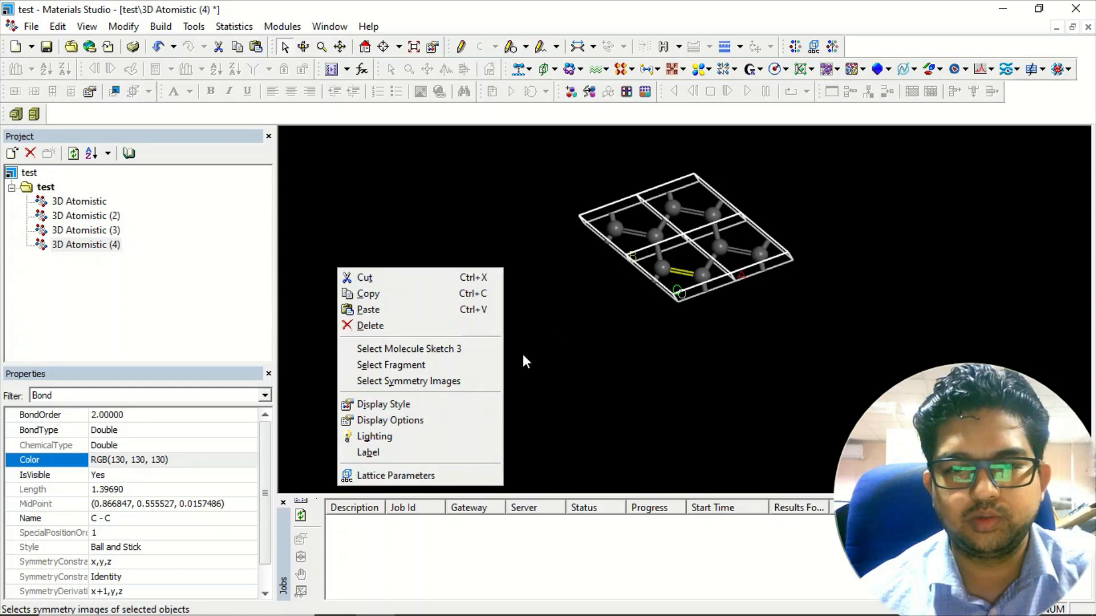
{"action": "left_click", "coordinate": [403, 258]}
{"action": "right_click", "coordinate": [390, 261]}
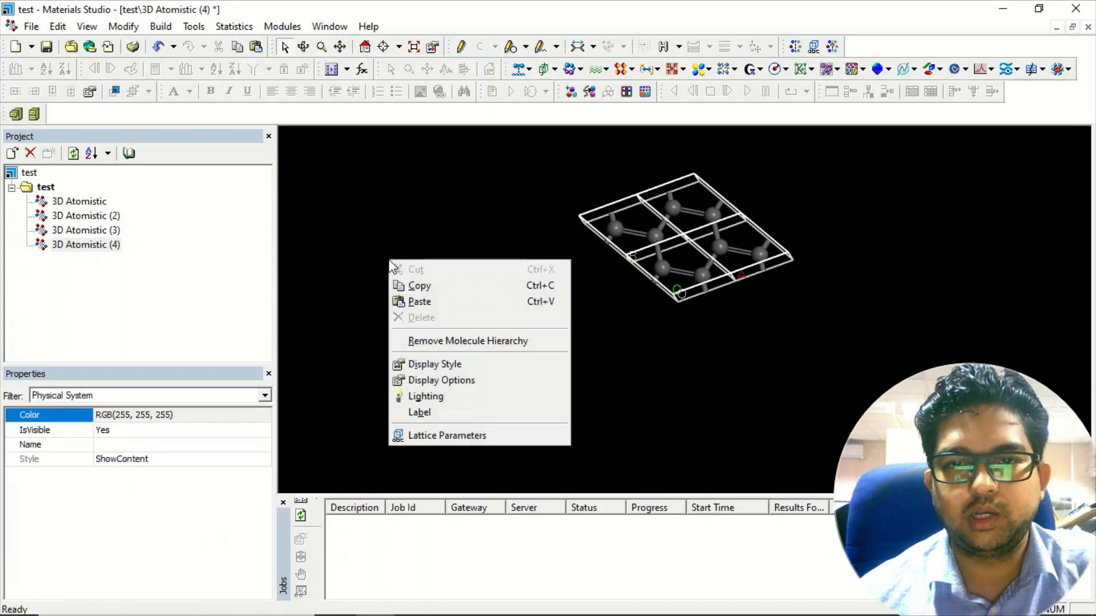
{"action": "left_click", "coordinate": [447, 433]}
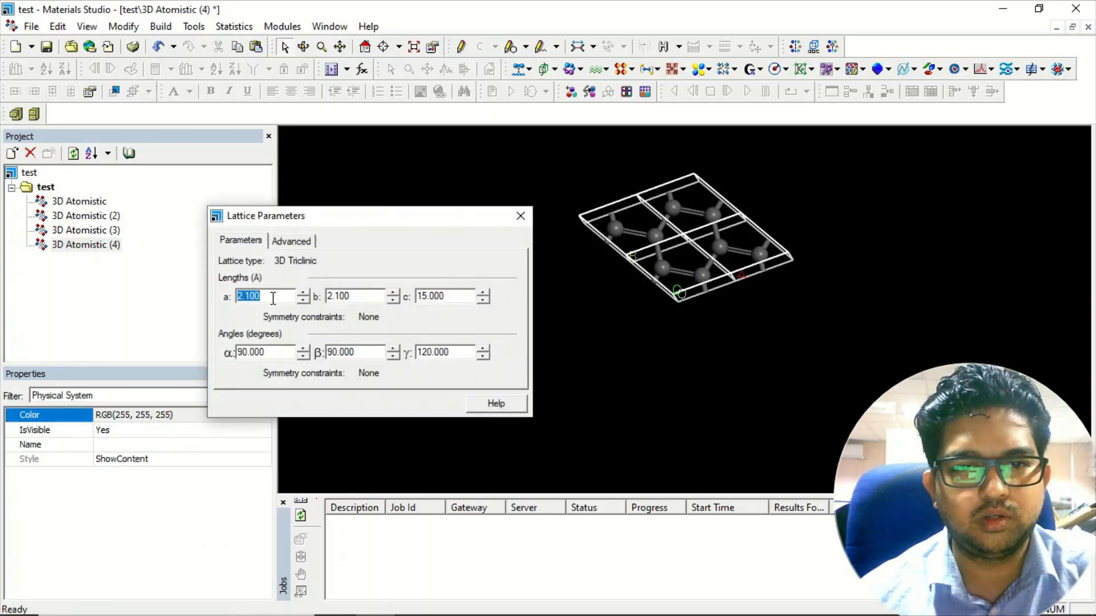
{"action": "type", "text": "2.3"}
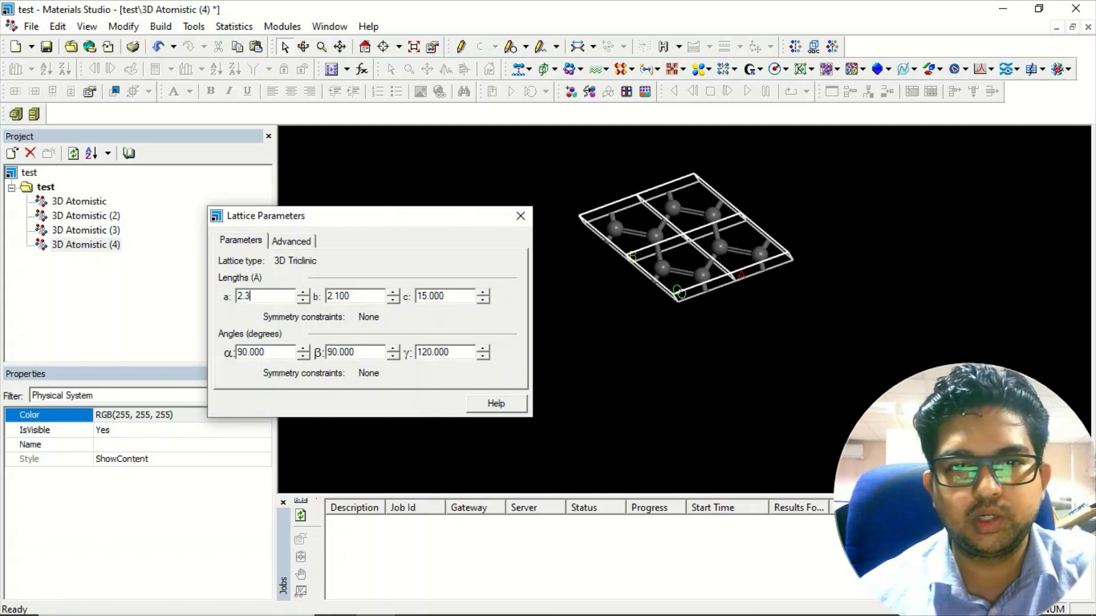
{"action": "key", "text": "Tab"}
{"action": "type", "text": "2.3"}
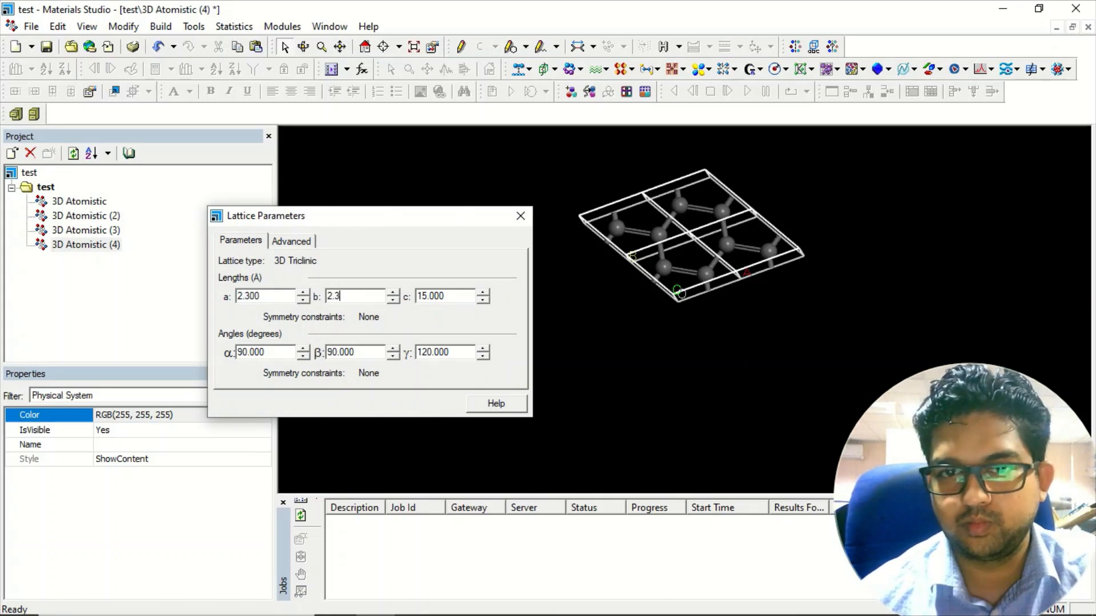
{"action": "left_click", "coordinate": [447, 295]}
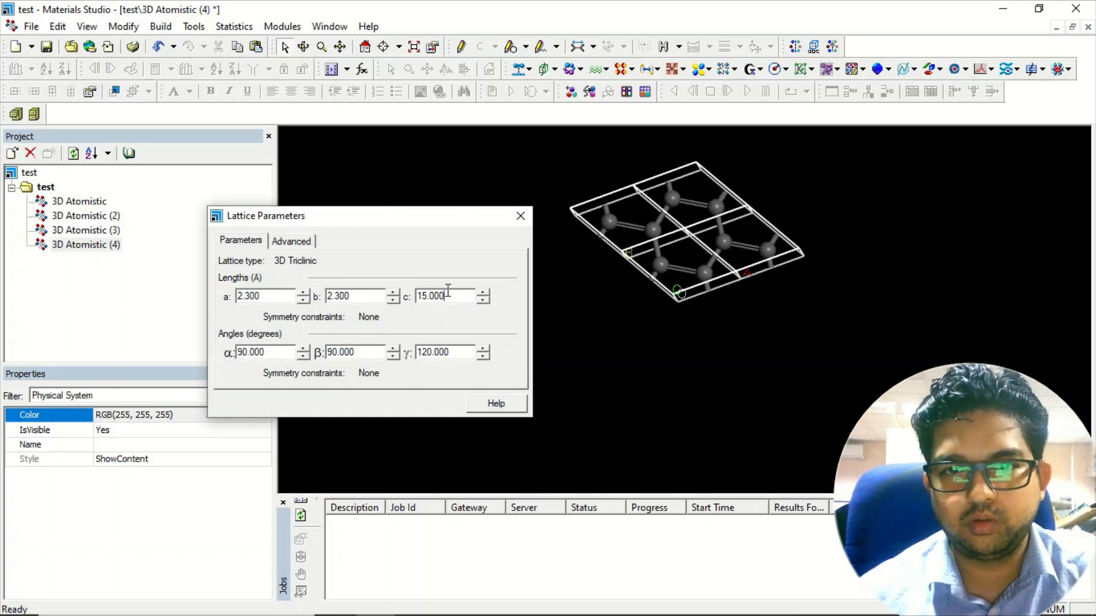
{"action": "left_click", "coordinate": [518, 218]}
Step: Check the double bond's length and nudge its carbon atom at the central ring slightly left and up in the view
{"action": "left_click", "coordinate": [657, 229]}
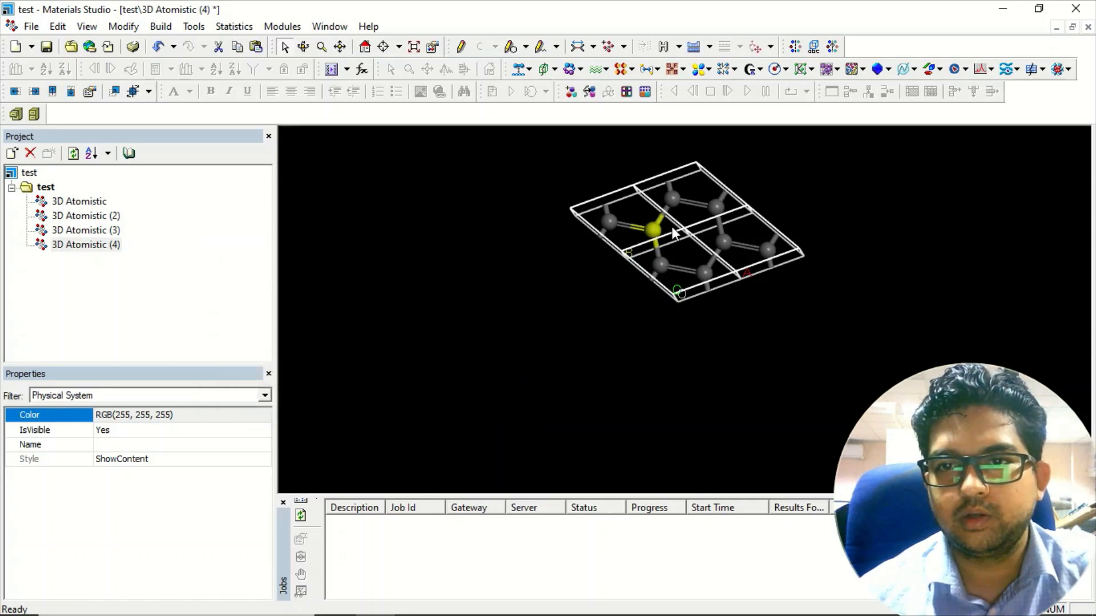
{"action": "left_click", "coordinate": [637, 225]}
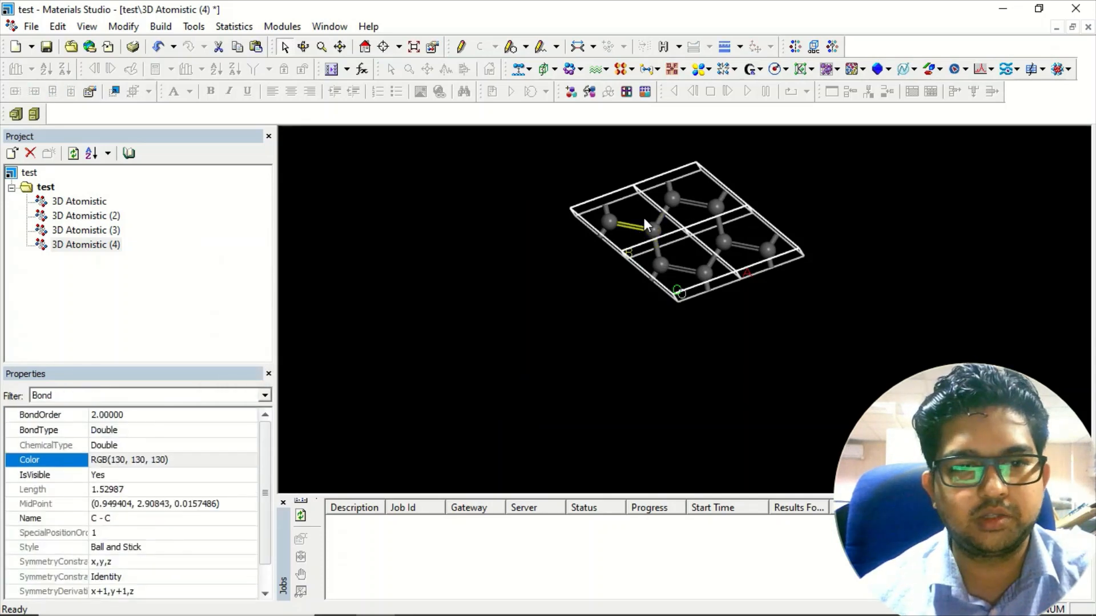
{"action": "left_click", "coordinate": [654, 229]}
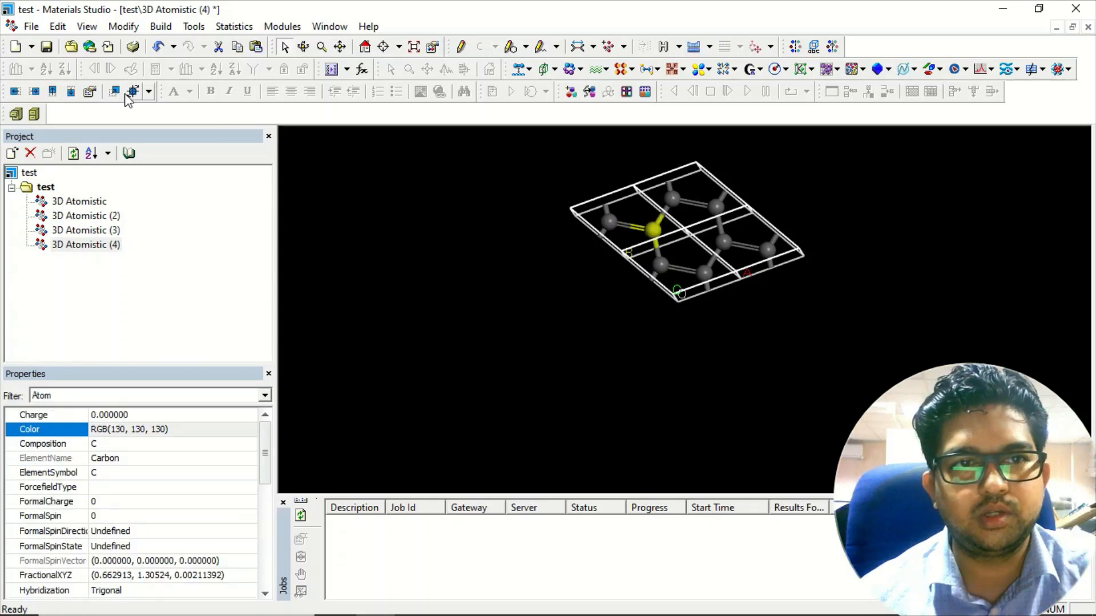
{"action": "left_click", "coordinate": [15, 95]}
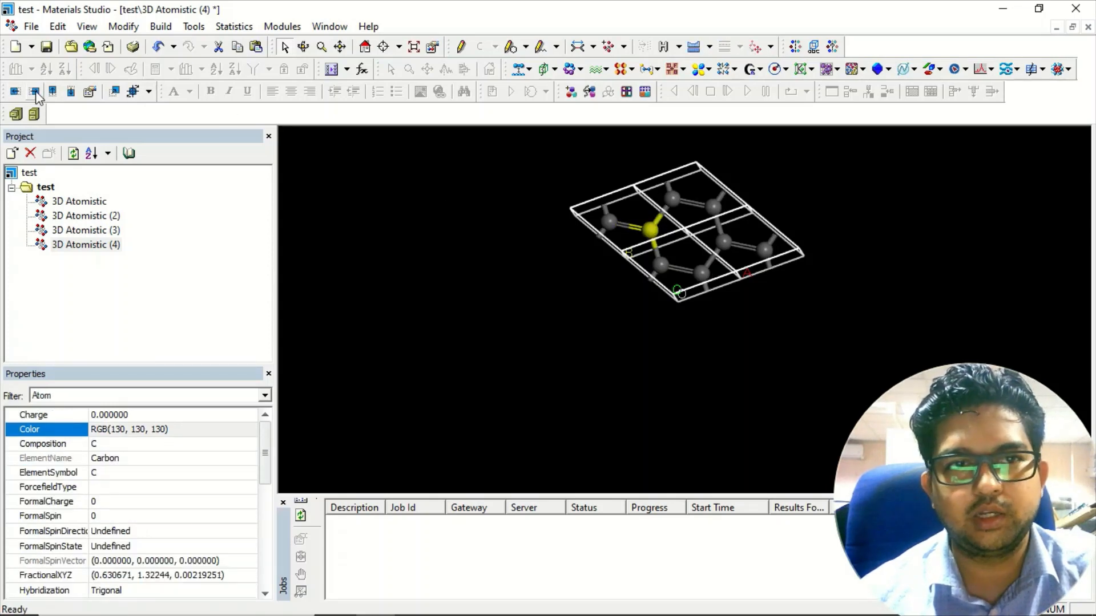
{"action": "left_click", "coordinate": [52, 95]}
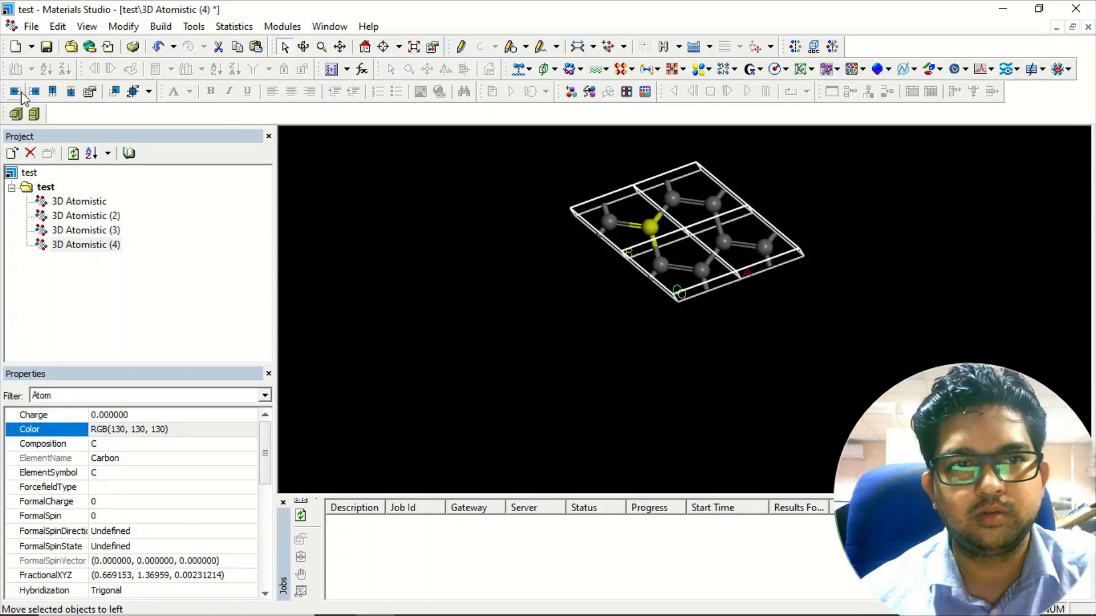
{"action": "left_click", "coordinate": [769, 171]}
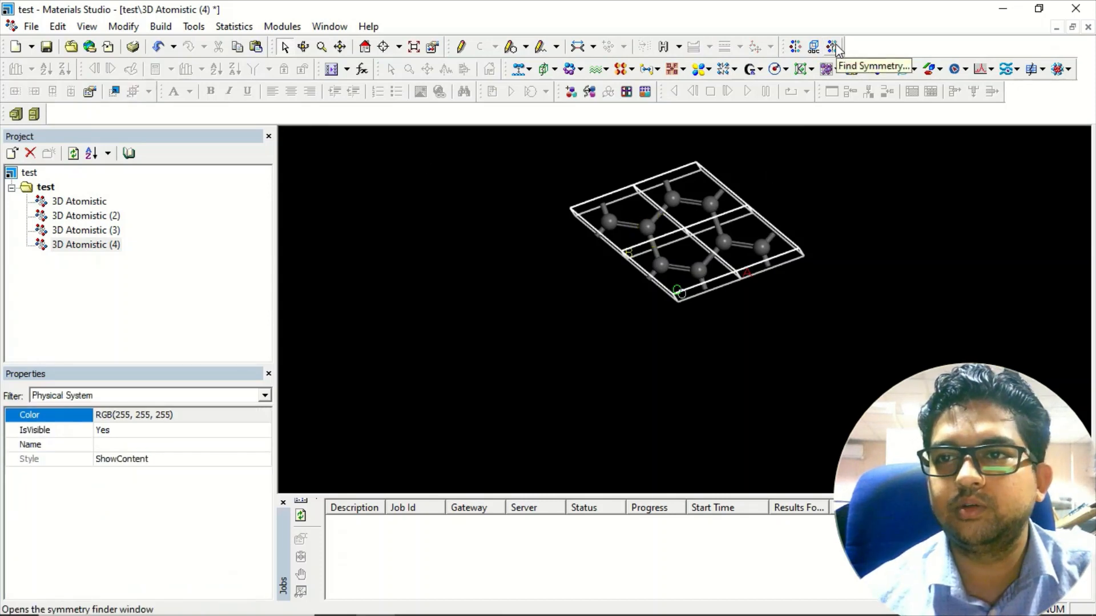
Step: Find the symmetry of the adjusted structure with a 0.5 Å tolerance and impose it on the lattice
{"action": "left_click", "coordinate": [833, 47]}
{"action": "left_click", "coordinate": [57, 99]}
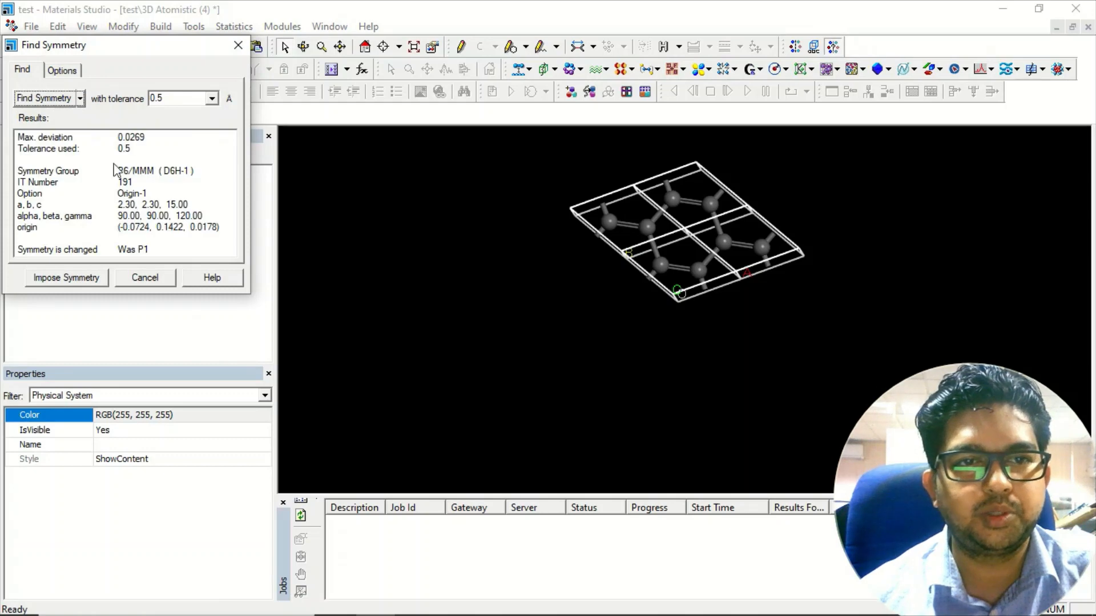
{"action": "left_click", "coordinate": [89, 282]}
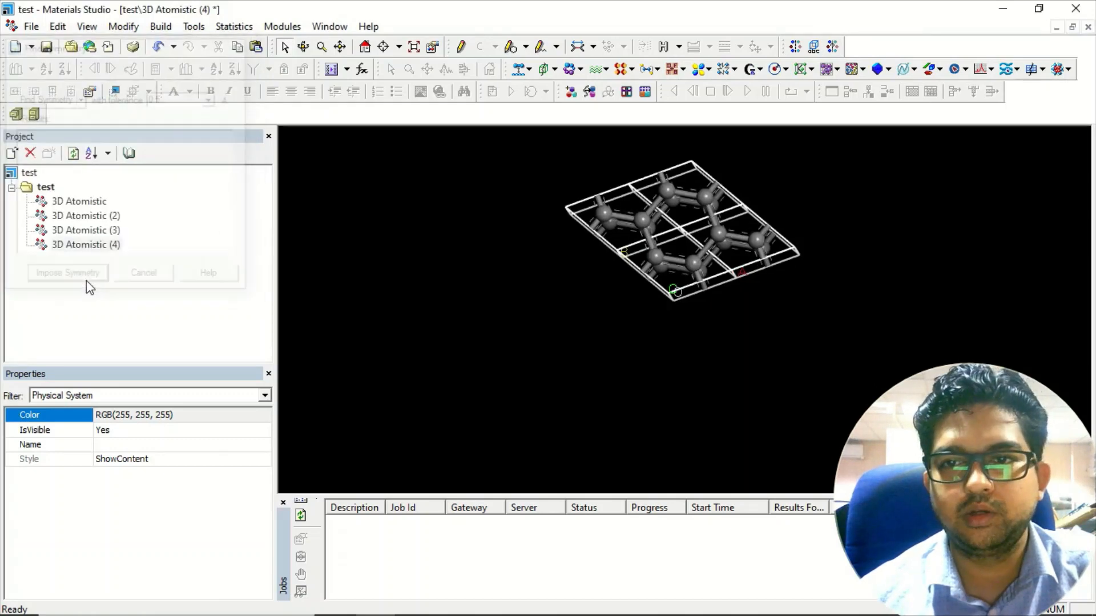
Step: Set the lattice display range maximum along C to 0.00 to show only the flat base layer
{"action": "right_click_drag", "start_coordinate": [680, 279], "coordinate": [687, 187]}
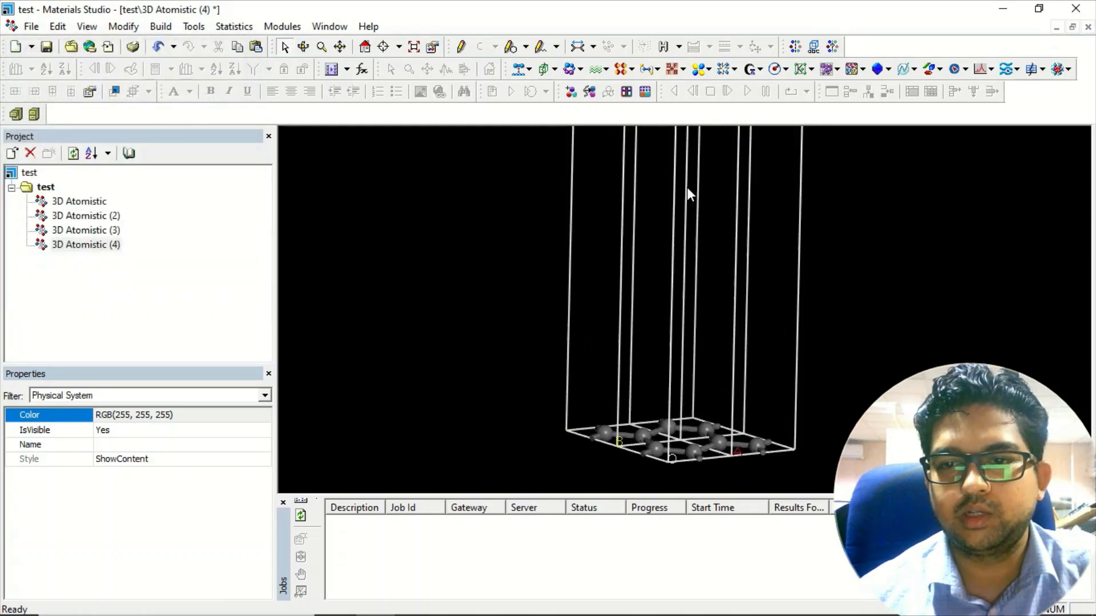
{"action": "right_click", "coordinate": [381, 276]}
{"action": "left_click", "coordinate": [431, 349]}
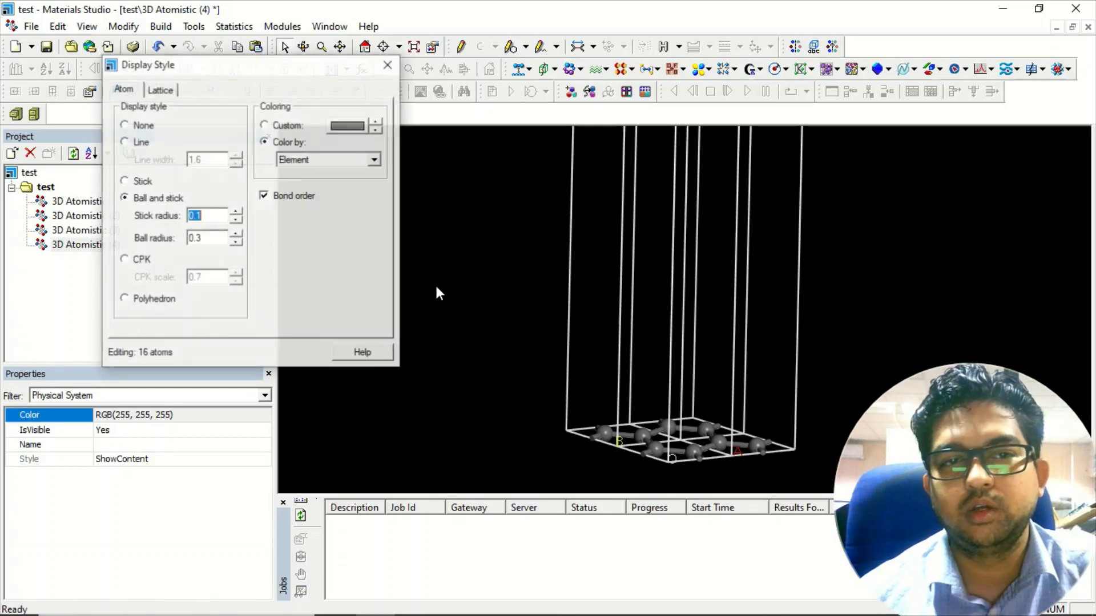
{"action": "left_click", "coordinate": [167, 94]}
{"action": "left_click", "coordinate": [236, 214]}
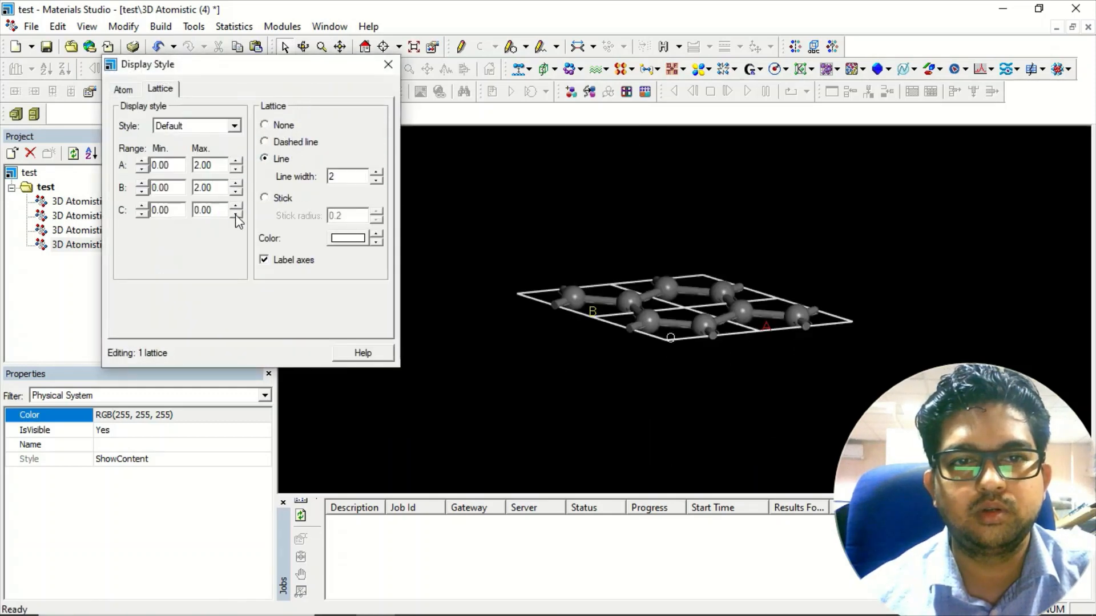
{"action": "right_click_drag", "start_coordinate": [670, 236], "coordinate": [738, 360]}
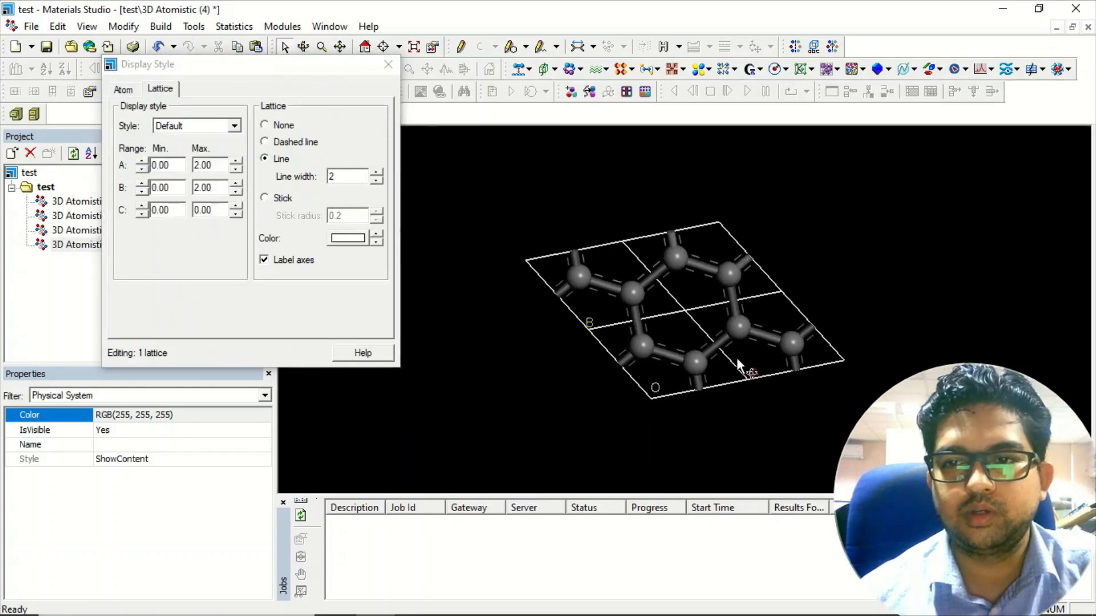
Step: Set the lattice display range maximum to 3.00 along both A and B and view the sheet from above
{"action": "left_click", "coordinate": [236, 161]}
{"action": "left_click", "coordinate": [236, 185]}
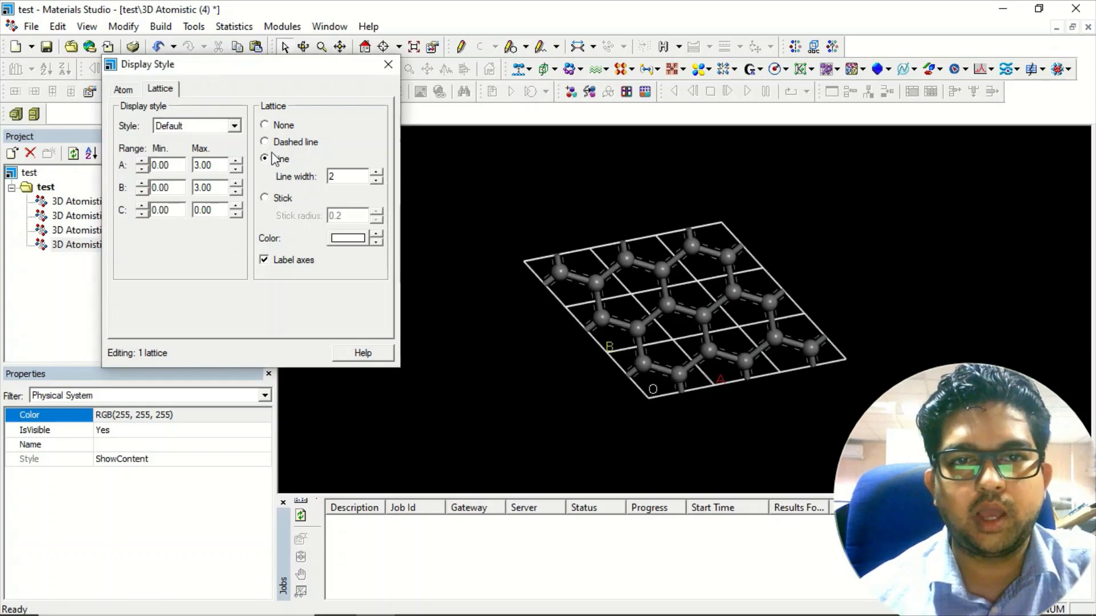
{"action": "left_click", "coordinate": [388, 64]}
{"action": "right_click_drag", "start_coordinate": [646, 360], "coordinate": [629, 313]}
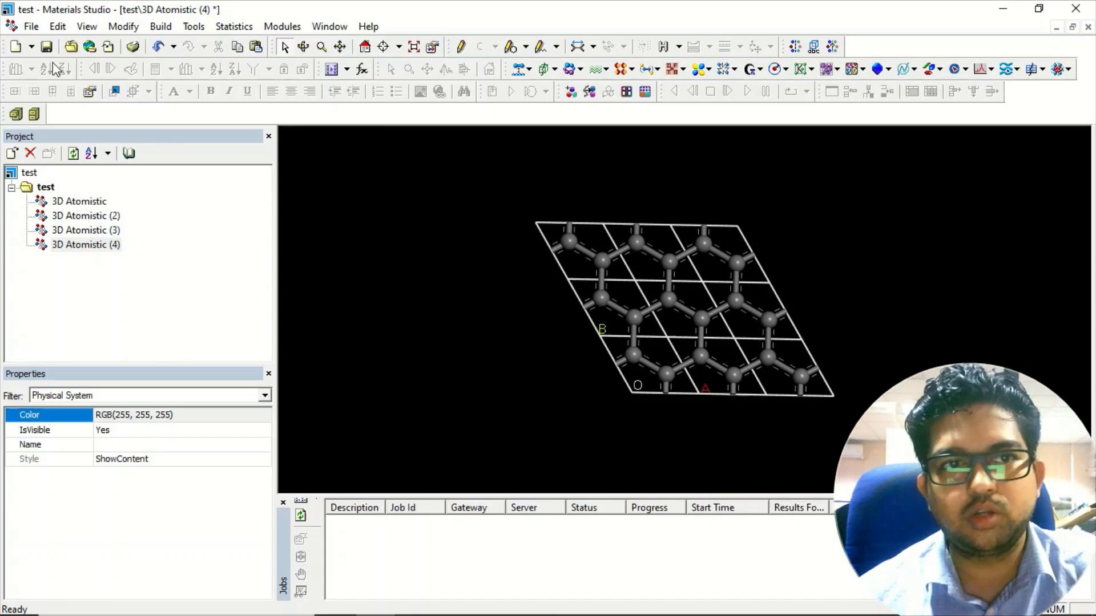
{"action": "left_click", "coordinate": [31, 26]}
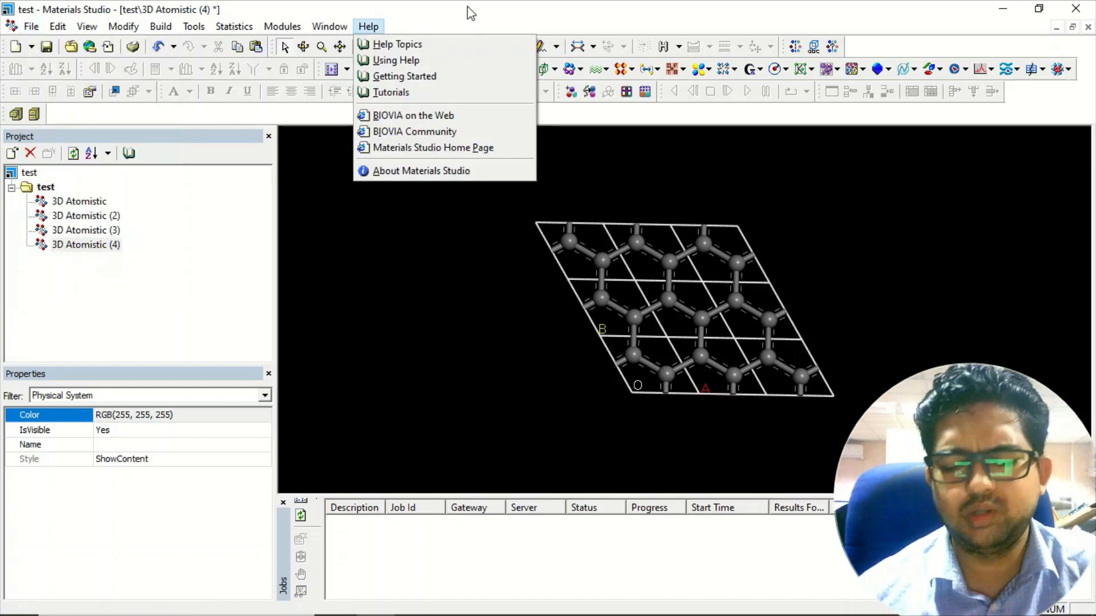
{"action": "left_click", "coordinate": [471, 13]}
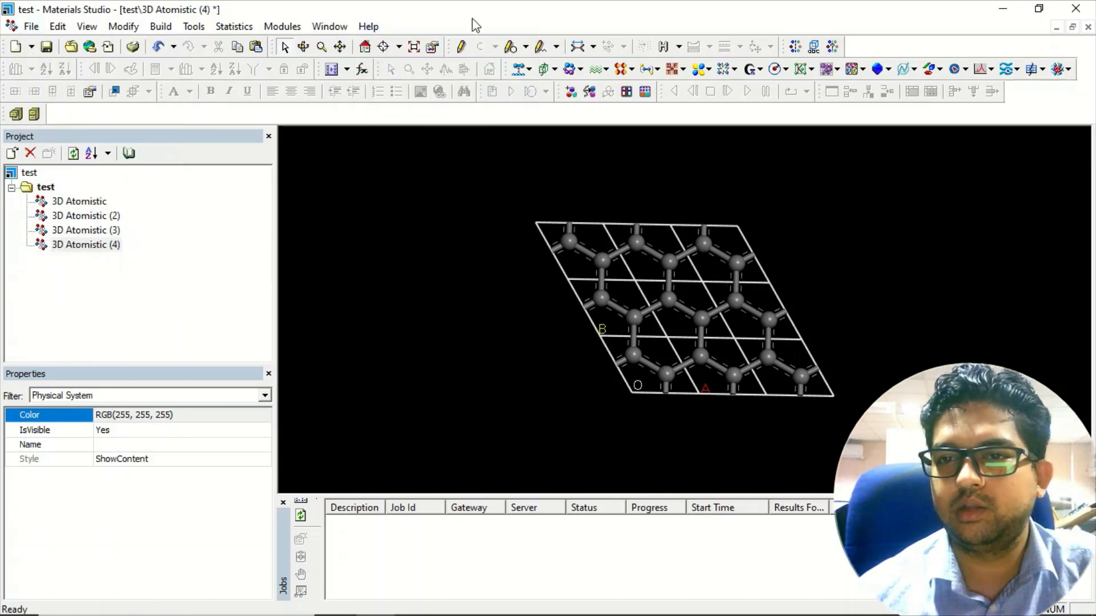